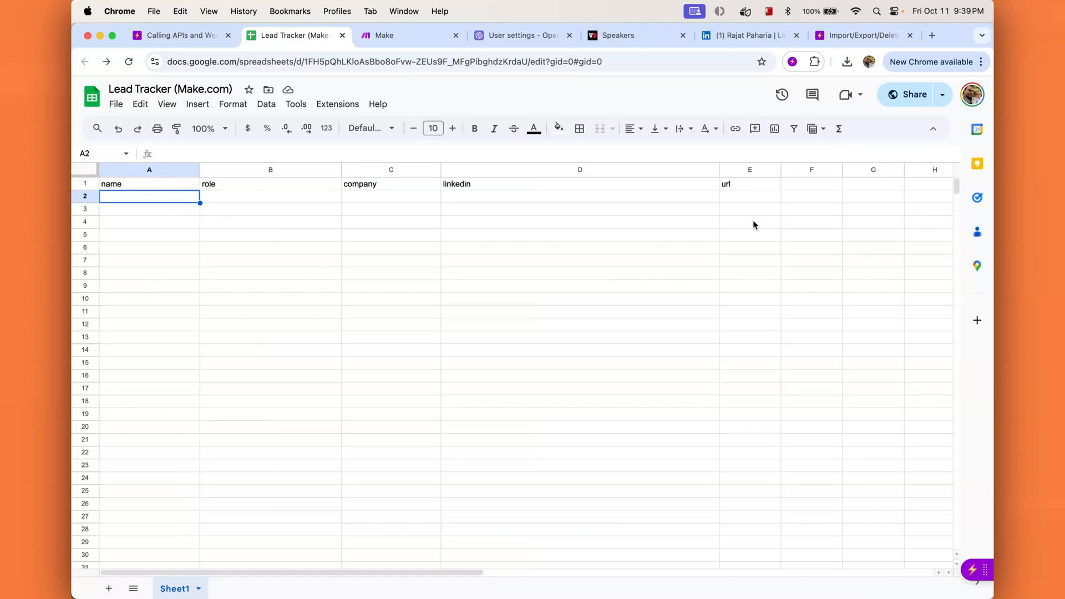
# Step: Scroll across the empty Lead Tracker sheet and open the Ask Steve chat panel beside it
pyautogui.hscroll(1, 279, 242)
pyautogui.click(972, 572)
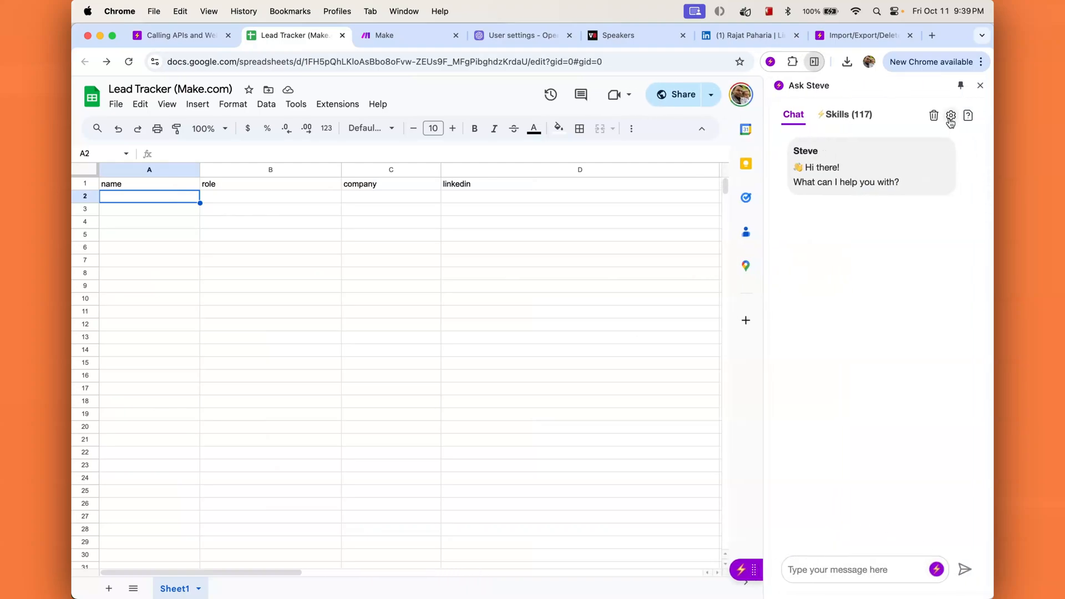
# Step: Open Ask Steve's settings page at the Import/Export section
pyautogui.rightClick(770, 63)
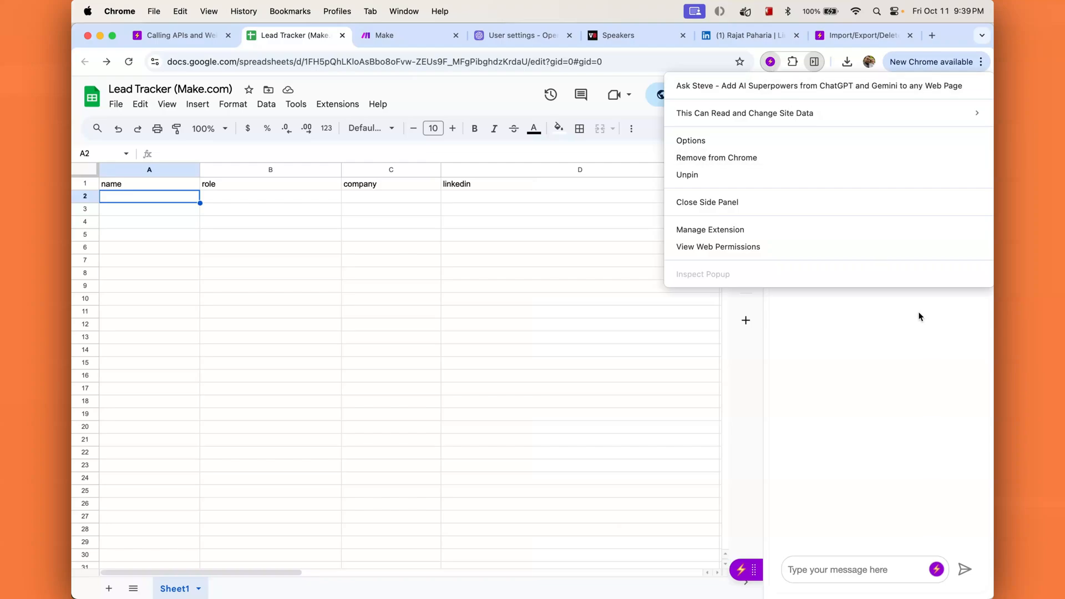
pyautogui.click(894, 342)
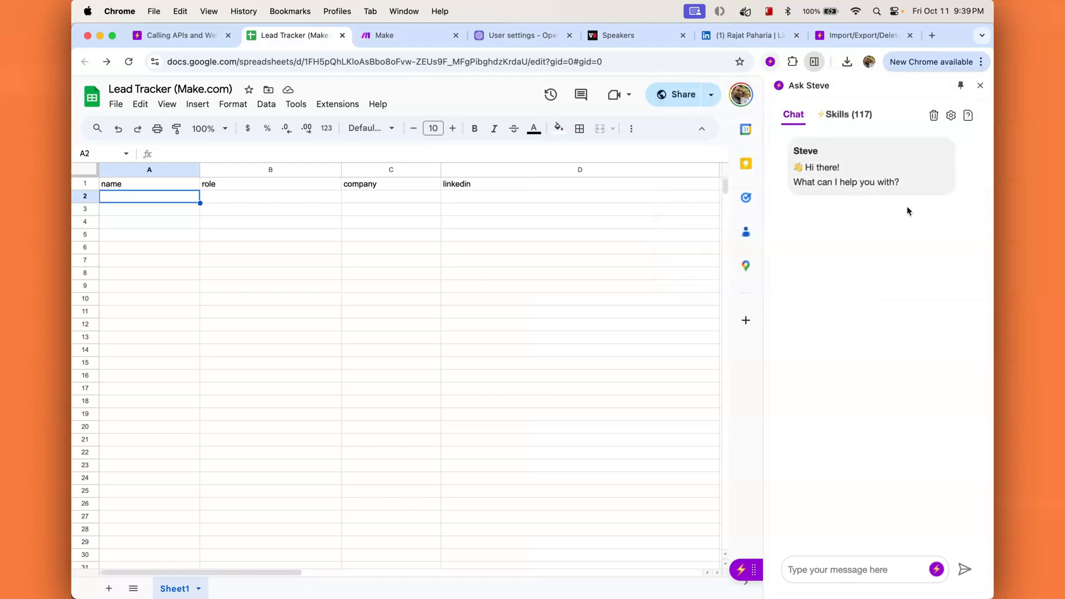
pyautogui.rightClick(950, 117)
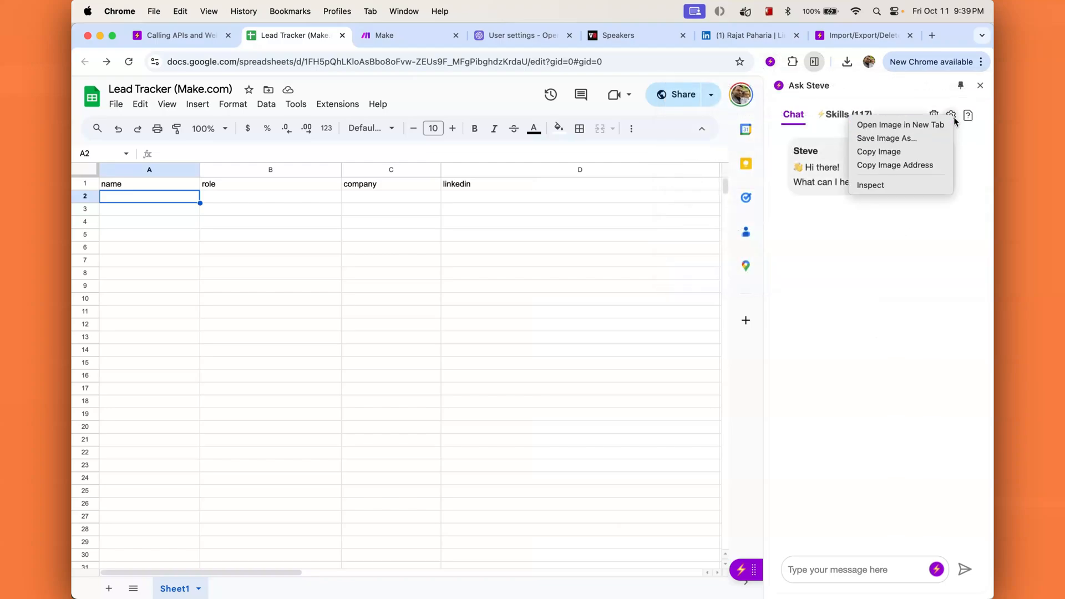
pyautogui.press('Escape')
pyautogui.click(951, 115)
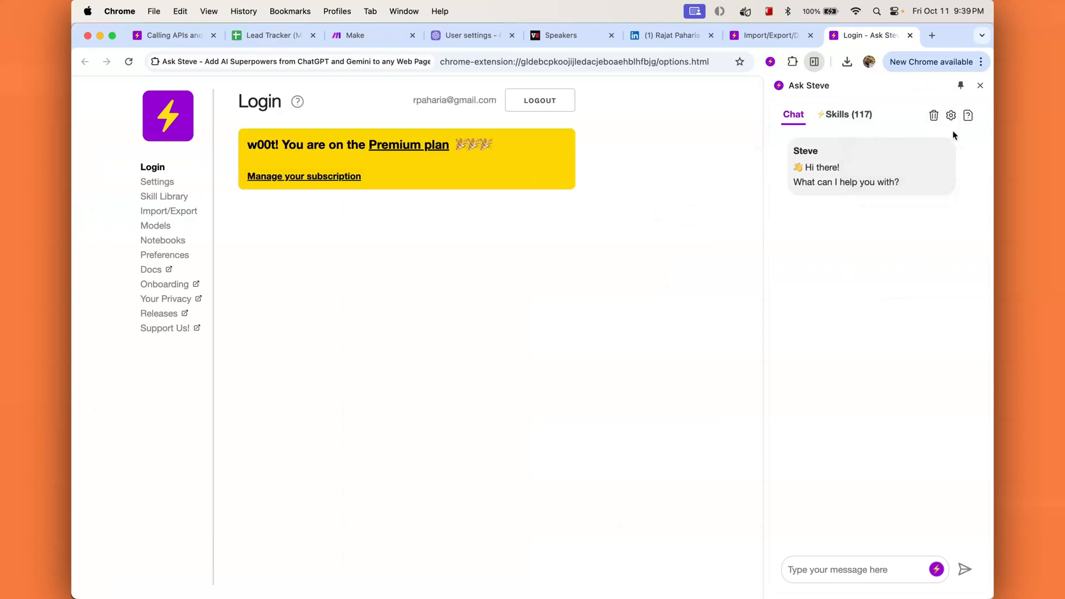
pyautogui.click(176, 211)
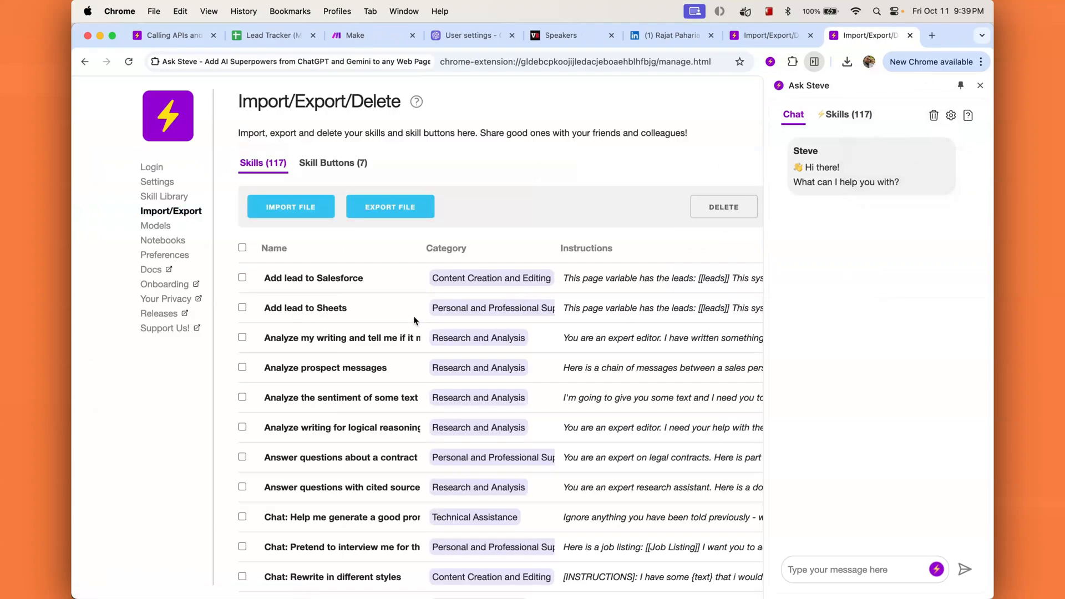
# Step: Import the Ask Steve Skill JSON from the Make.com Project folder, bringing the skills list to 118
pyautogui.click(302, 212)
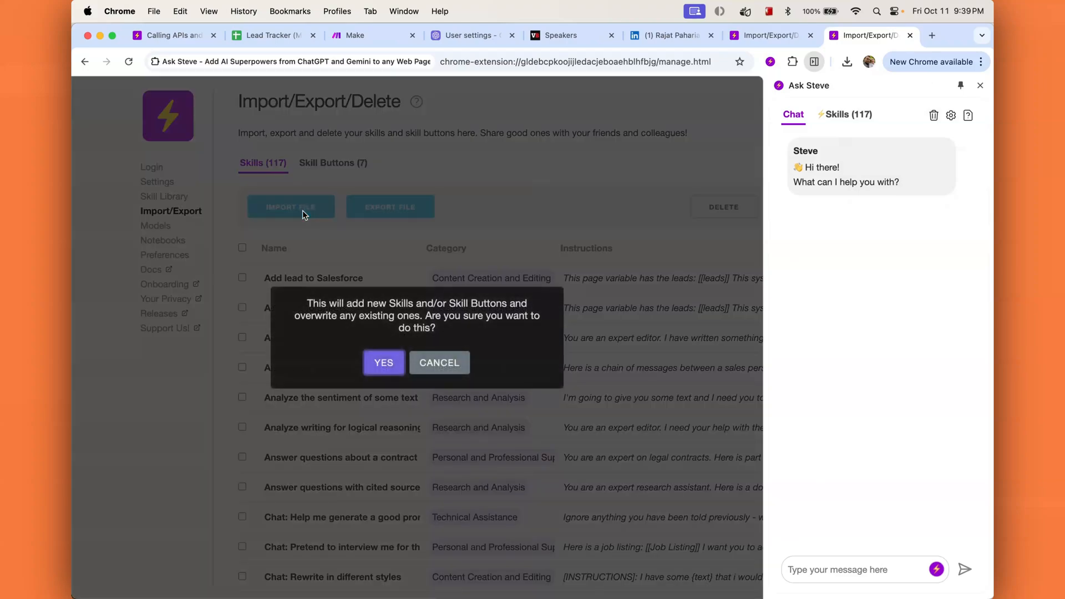
pyautogui.click(383, 363)
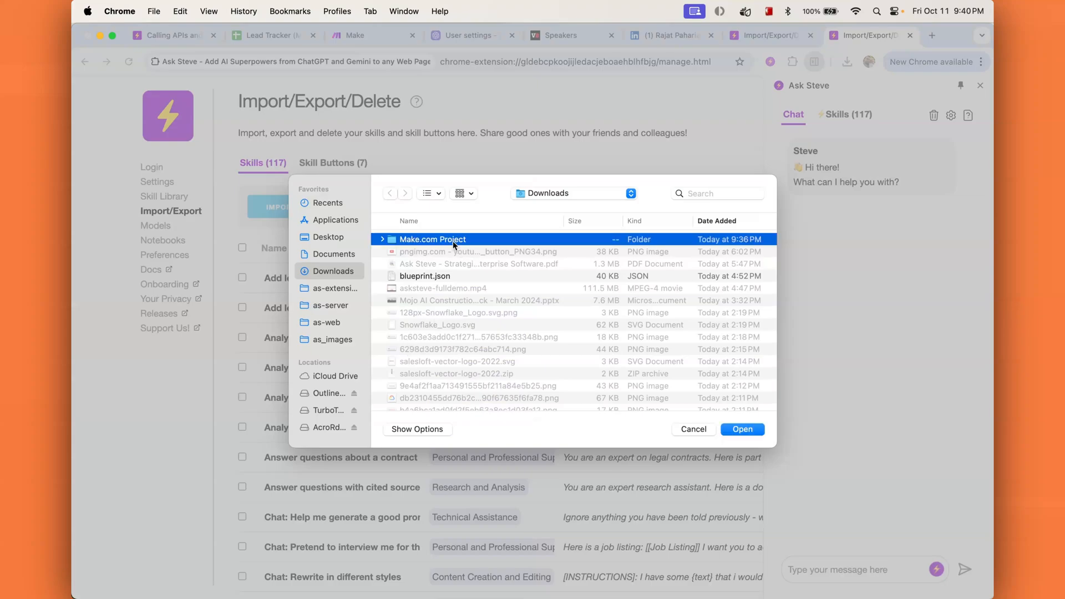
pyautogui.doubleClick(452, 241)
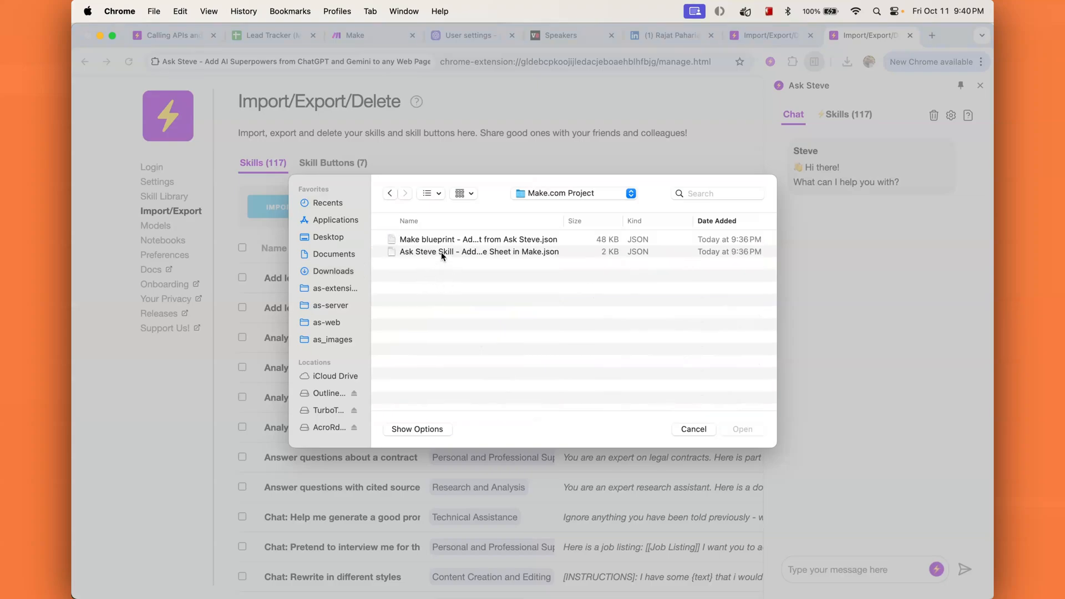
pyautogui.click(441, 251)
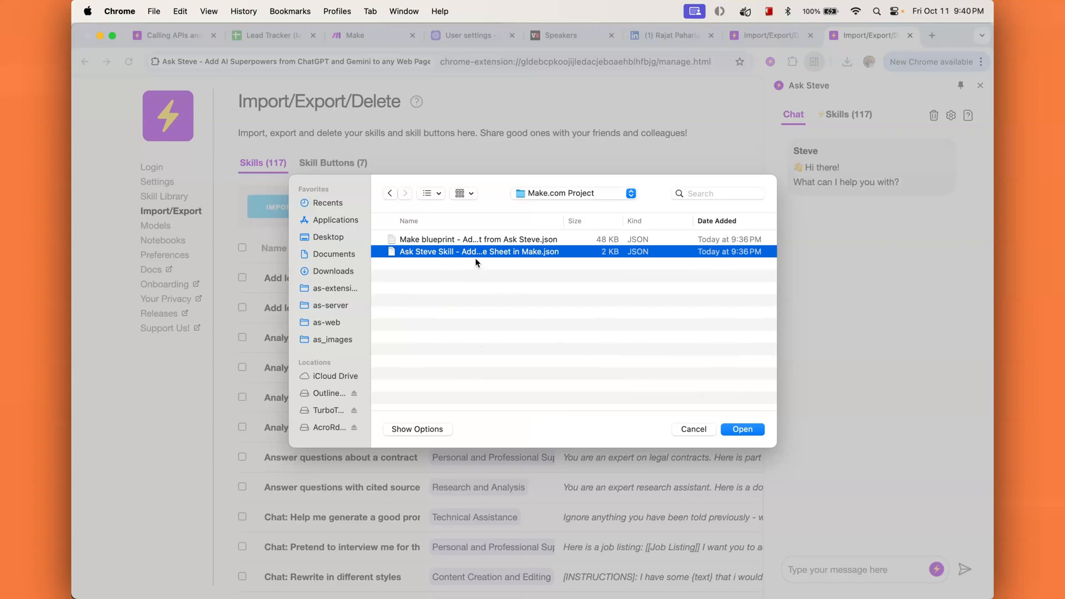
pyautogui.click(742, 431)
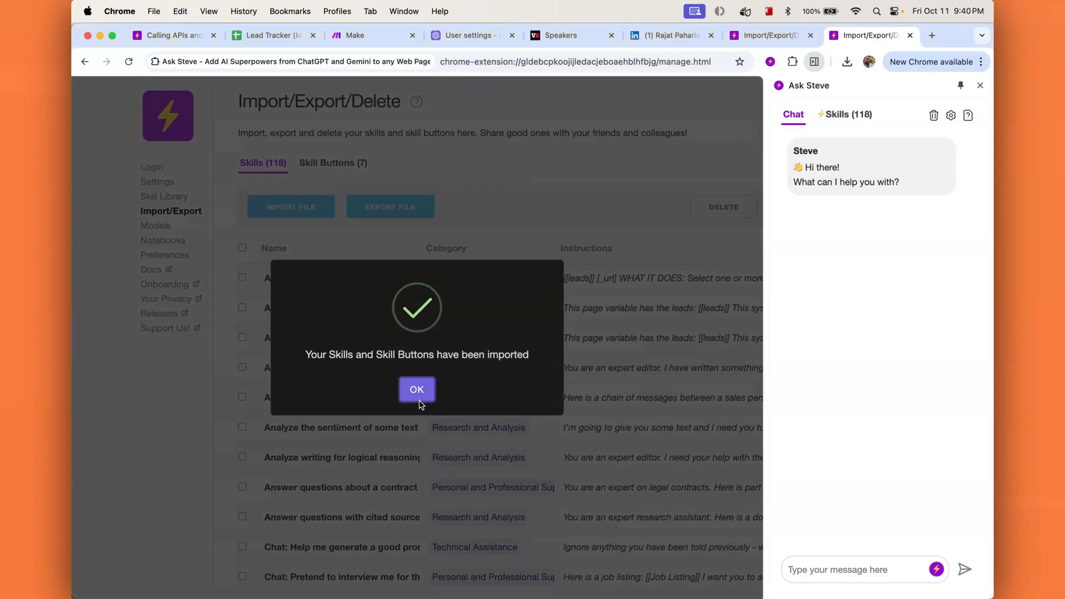
pyautogui.click(419, 401)
pyautogui.click(844, 114)
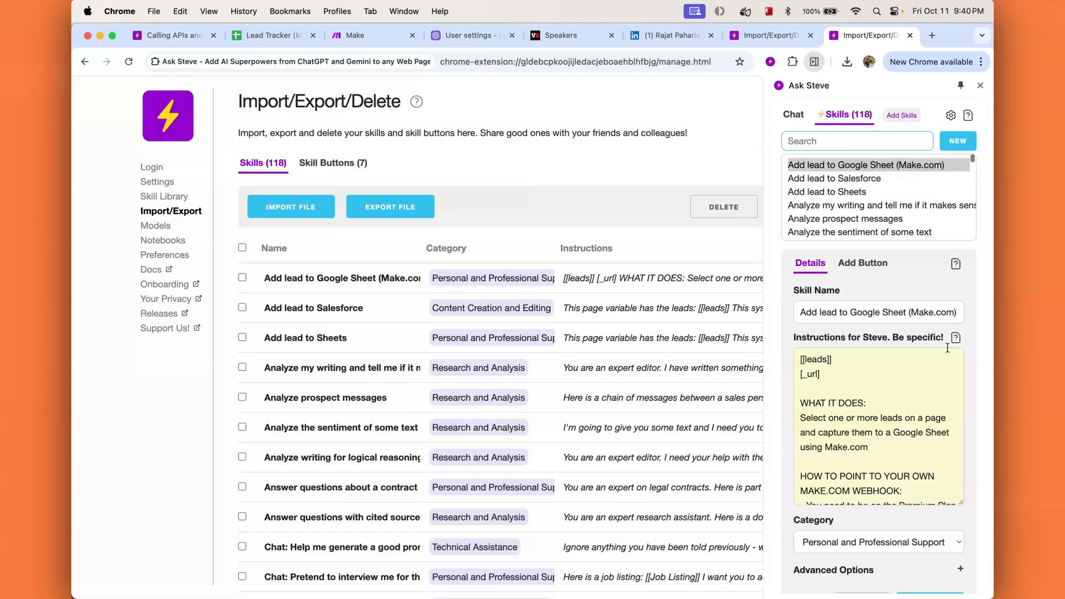
# Step: Highlight the [[leads]] and [_url] variables in the skill's Instructions for Steve
pyautogui.click(864, 363)
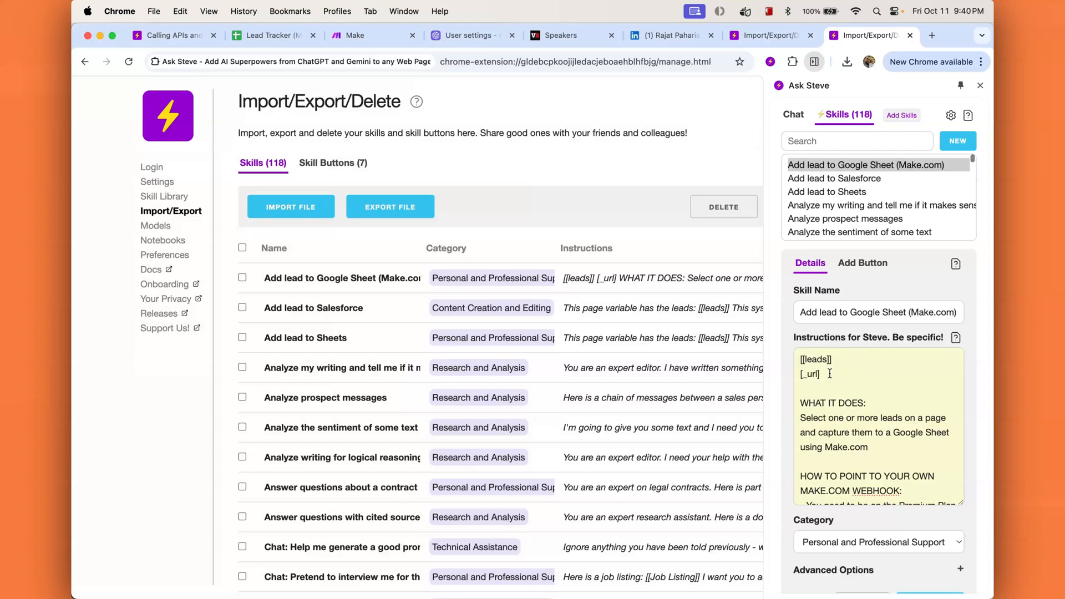
pyautogui.moveTo(832, 359); pyautogui.dragTo(778, 363)
pyautogui.doubleClick(819, 361)
pyautogui.click(826, 372)
pyautogui.moveTo(828, 373); pyautogui.dragTo(784, 375)
pyautogui.click(891, 400)
# Step: Scroll through the rest of the instructions and expand the skill's Advanced Options
pyautogui.scroll(-2, 878, 418)
pyautogui.scroll(-10, 879, 418)
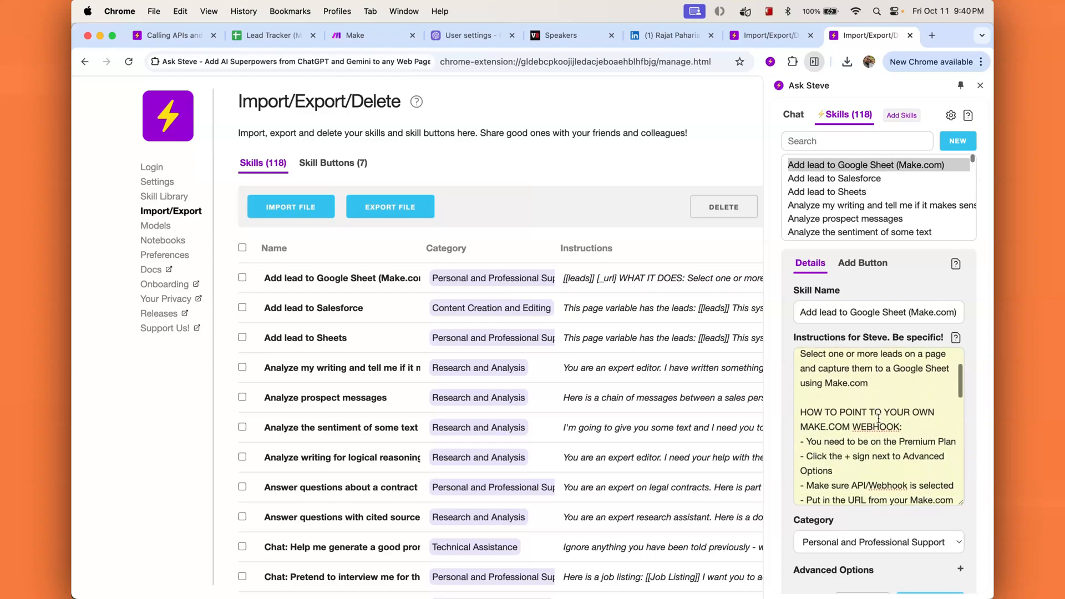
pyautogui.scroll(-8, 879, 418)
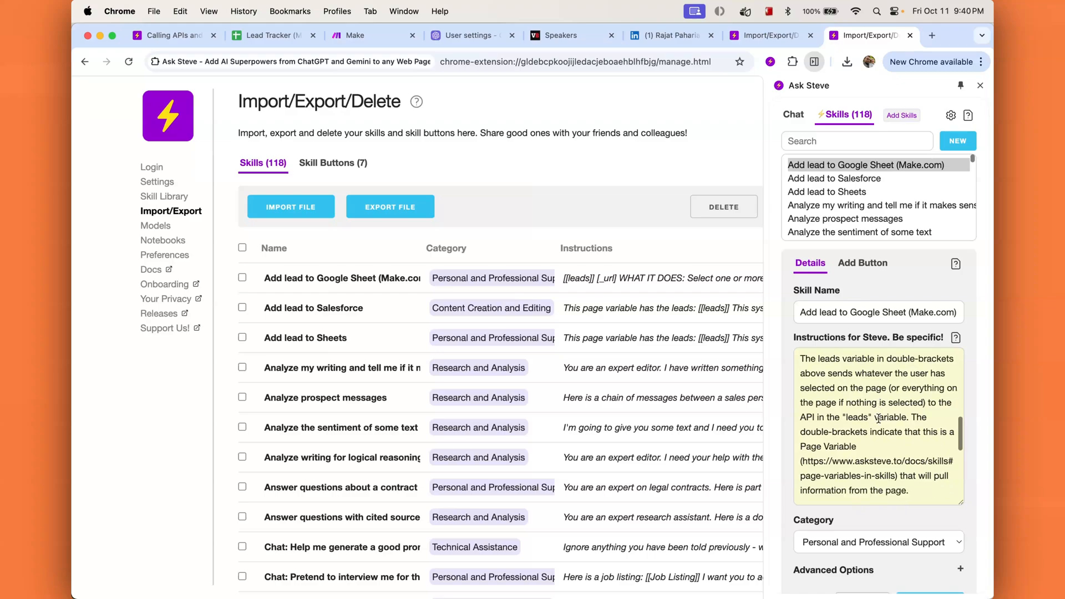
pyautogui.scroll(-2, 878, 419)
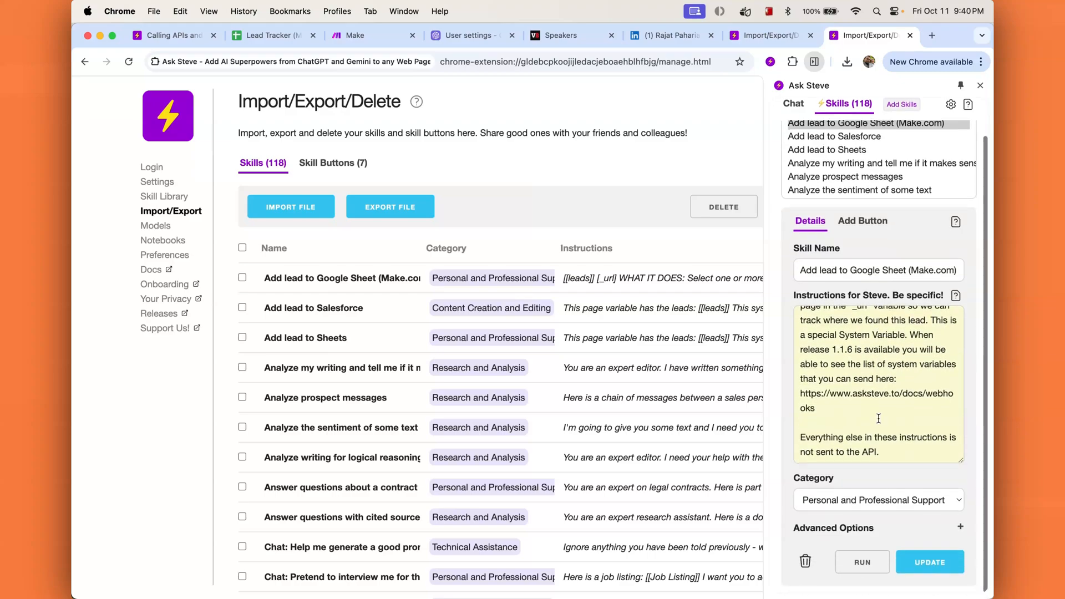
pyautogui.scroll(5, 878, 418)
pyautogui.scroll(8, 879, 418)
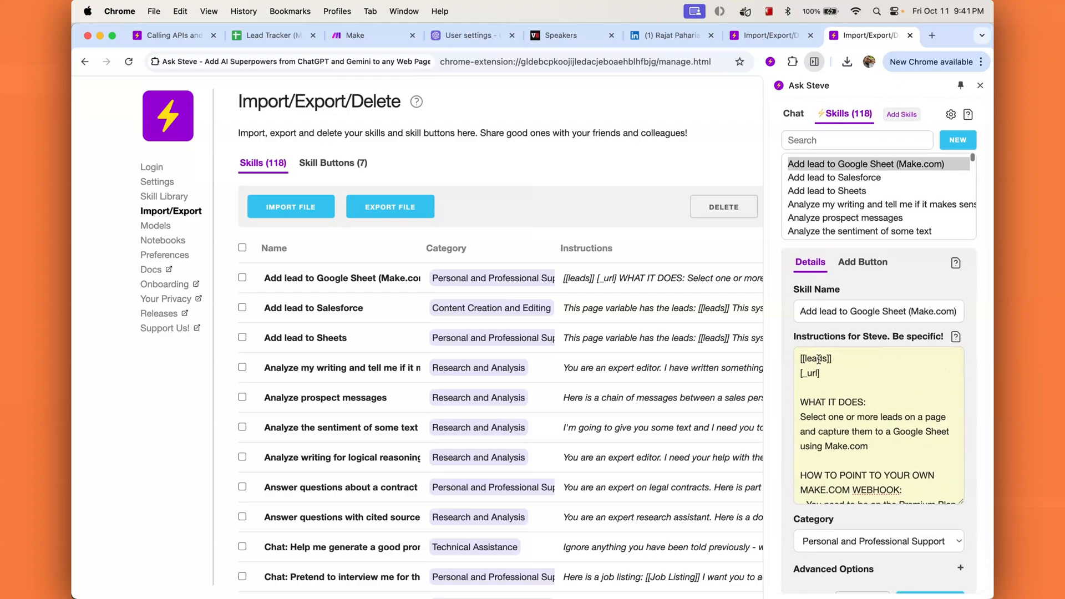
pyautogui.scroll(-1, 816, 362)
pyautogui.scroll(1, 816, 363)
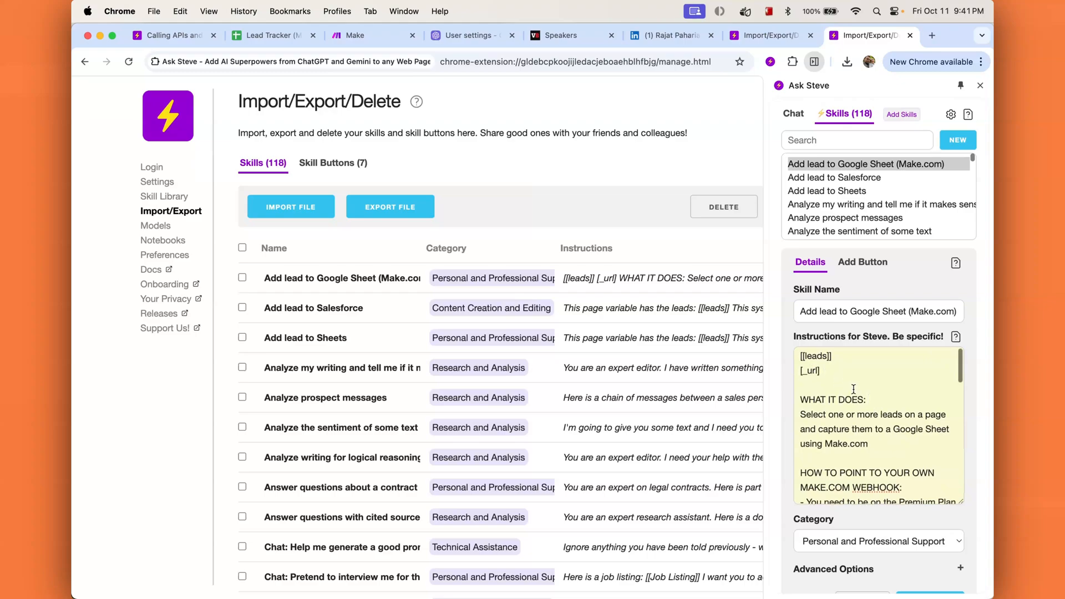
pyautogui.scroll(-3, 904, 472)
pyautogui.scroll(3, 900, 486)
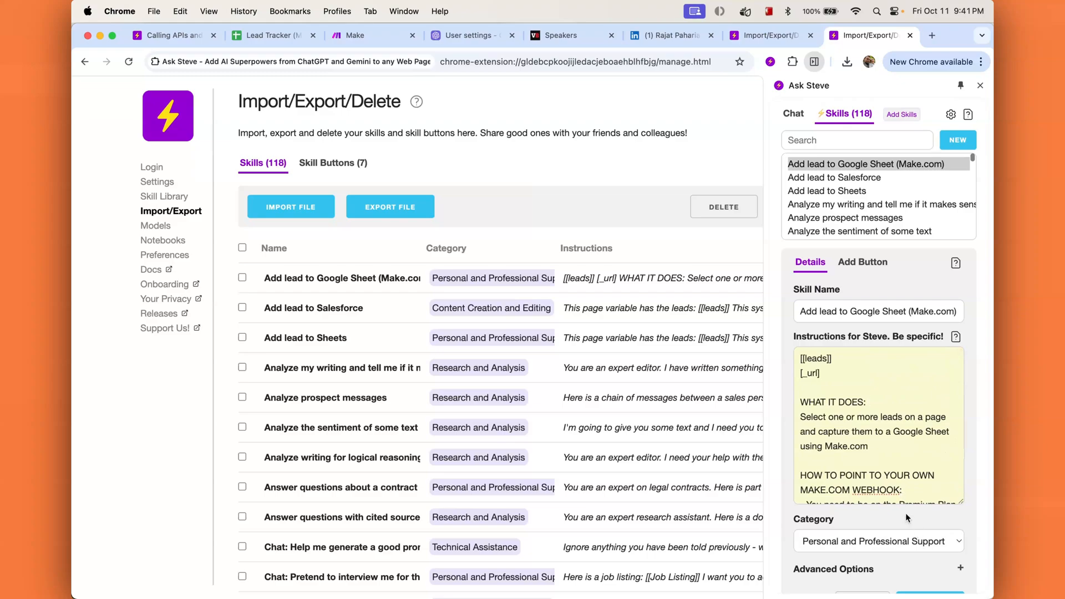
pyautogui.scroll(-2, 905, 512)
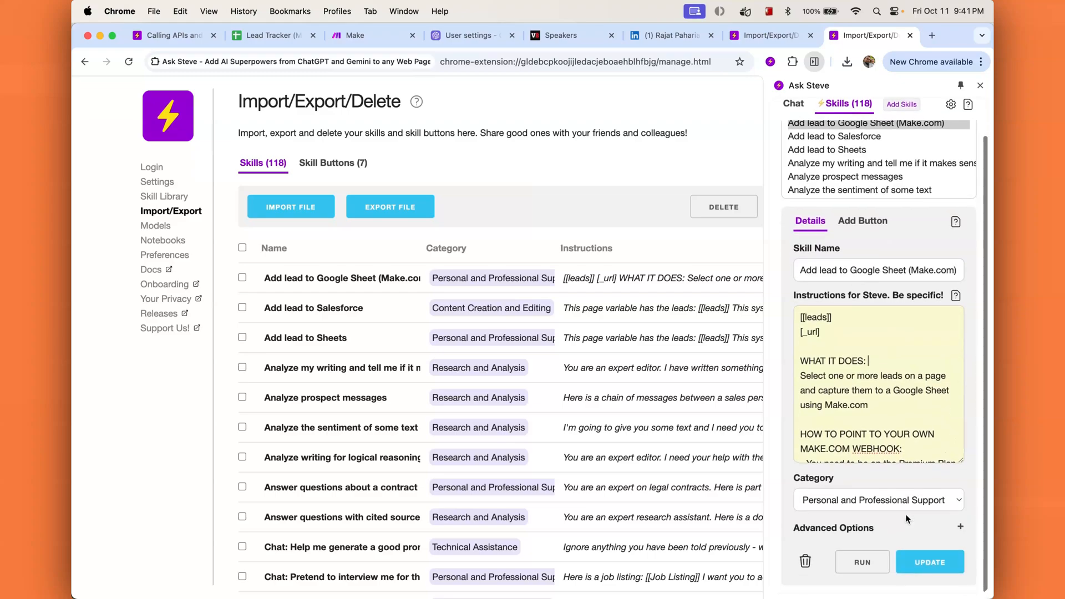
pyautogui.click(960, 528)
pyautogui.scroll(-3, 939, 522)
pyautogui.scroll(-5, 939, 522)
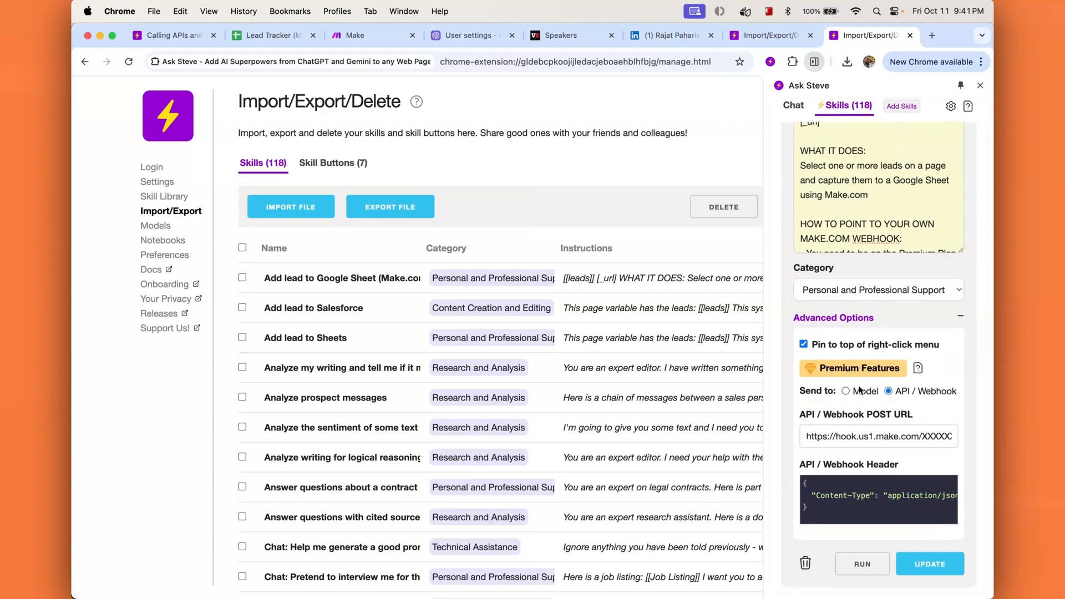
pyautogui.click(847, 436)
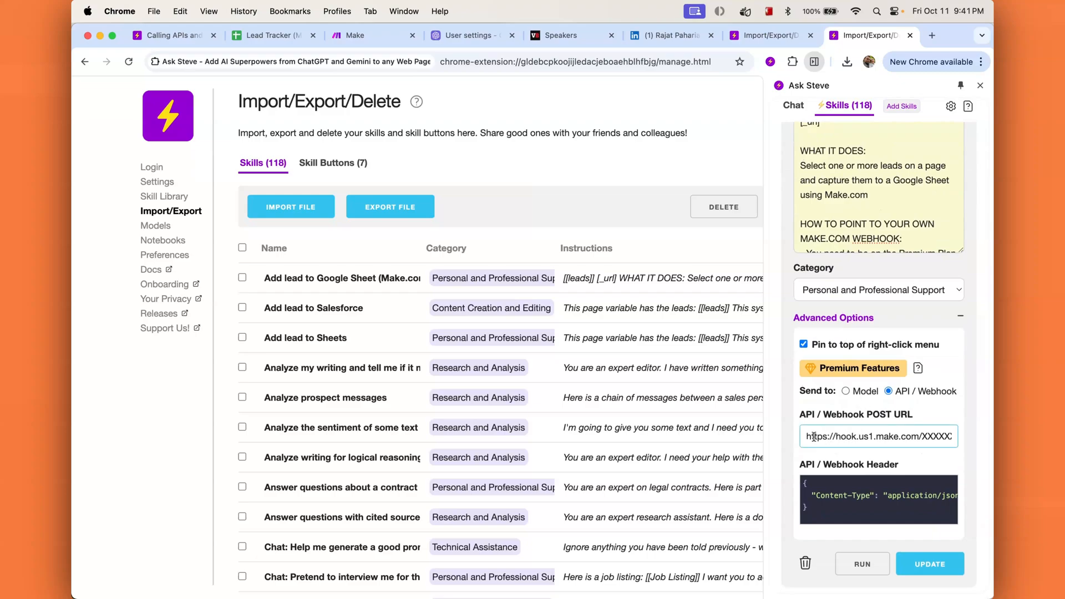
pyautogui.moveTo(806, 437)
pyautogui.mouseDown()
pyautogui.moveTo(968, 440)
pyautogui.moveTo(806, 437)
pyautogui.mouseUp()
pyautogui.moveTo(924, 437); pyautogui.dragTo(987, 440)
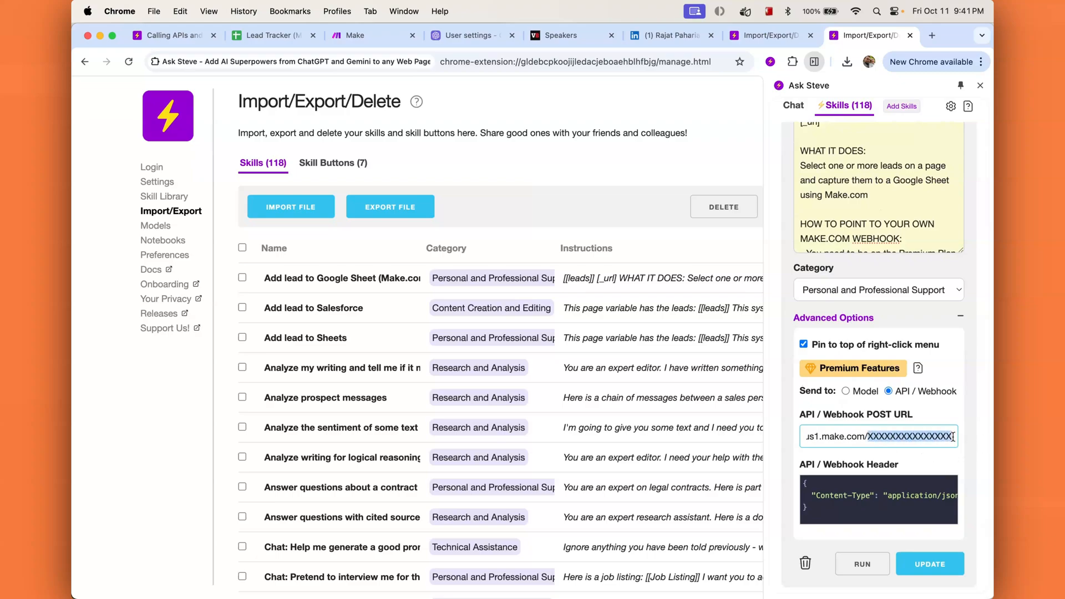
pyautogui.scroll(1, 817, 345)
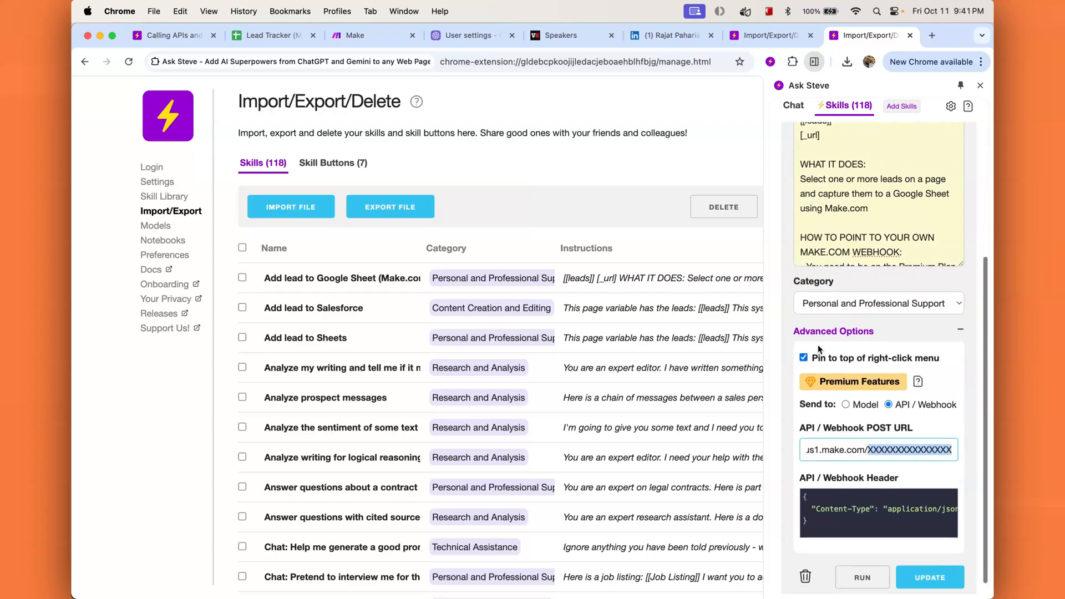
pyautogui.rightClick(589, 175)
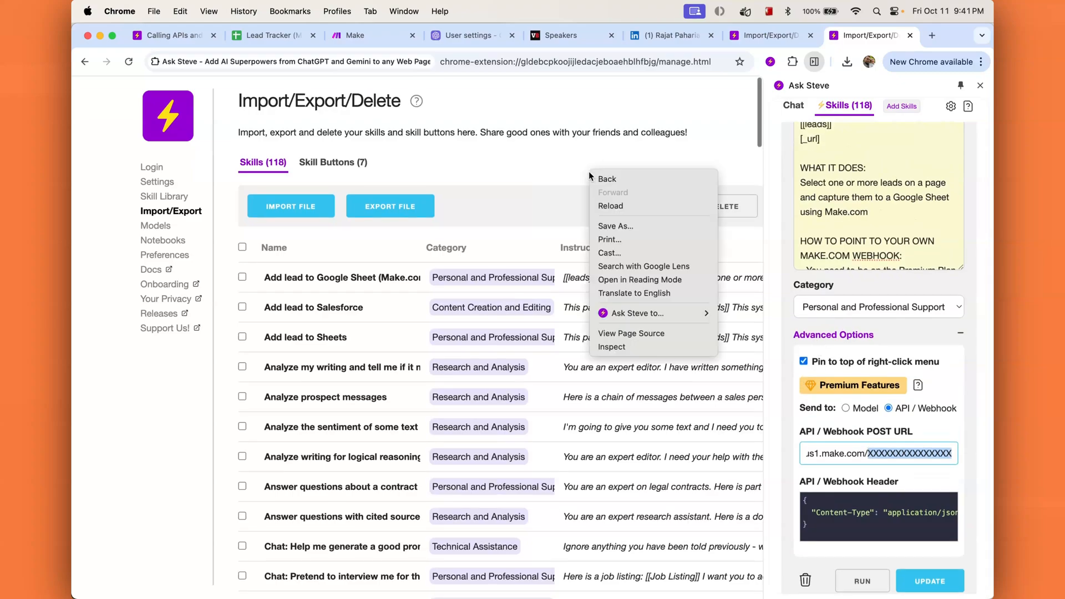
pyautogui.moveTo(673, 317)
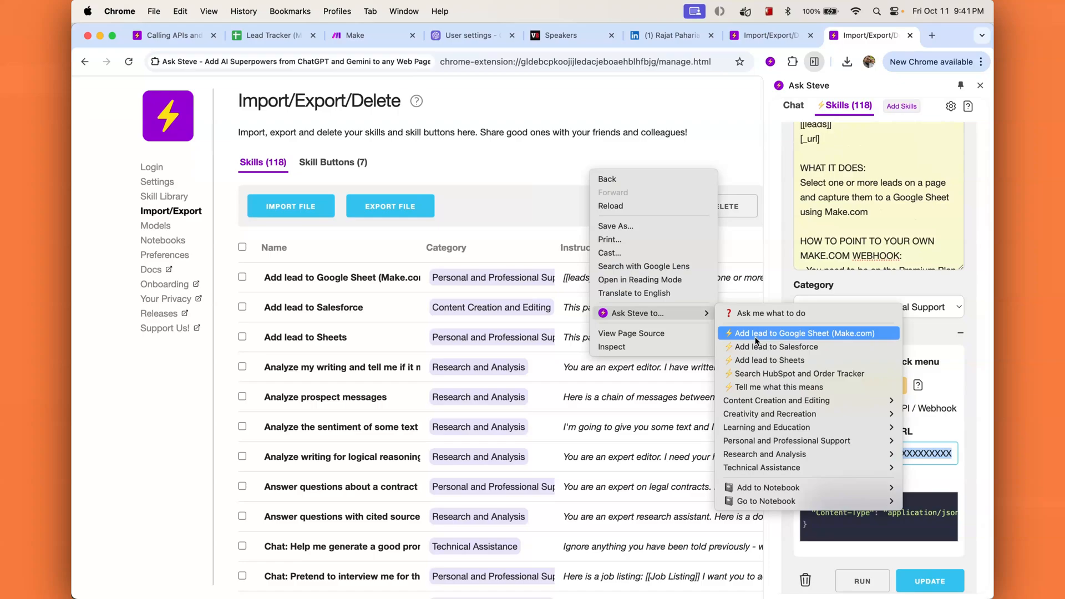
pyautogui.click(735, 121)
pyautogui.scroll(5, 914, 329)
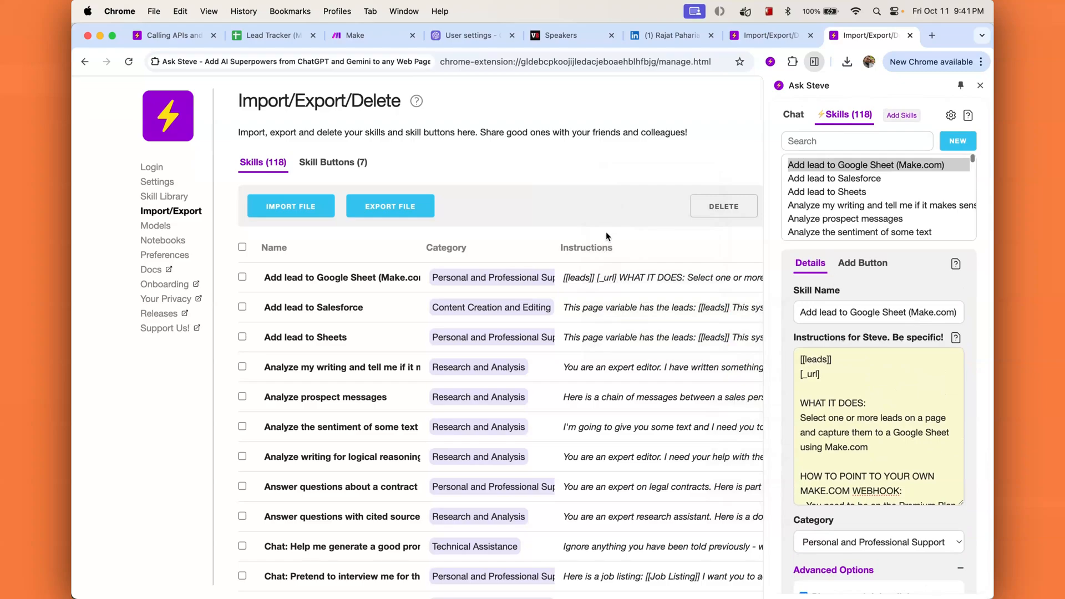
# Step: In the Make dashboard, start a new blank scenario with the Ask Steve panel closed
pyautogui.click(364, 39)
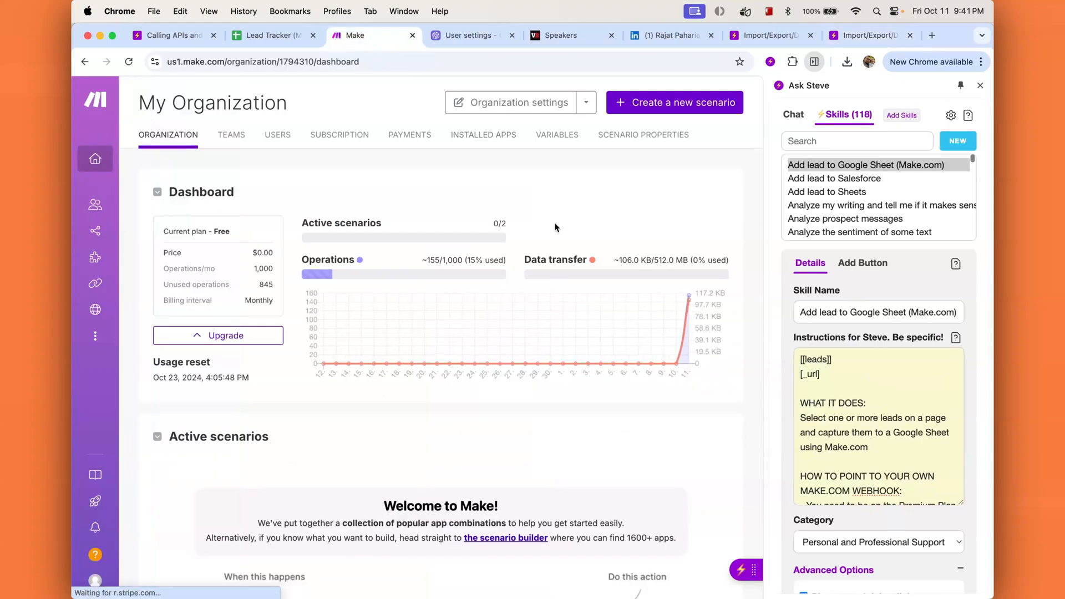
pyautogui.click(980, 85)
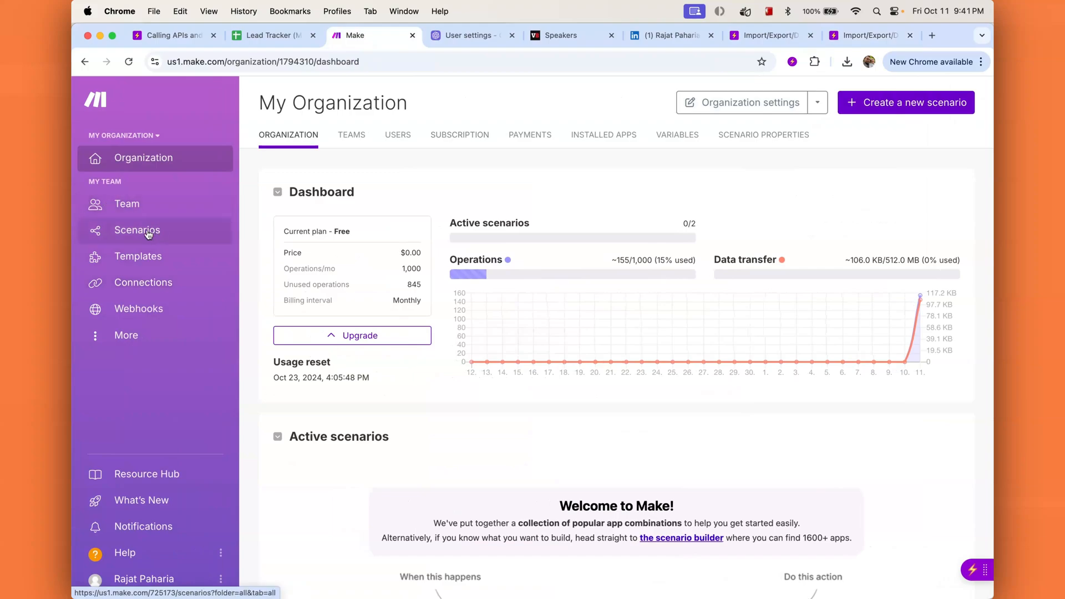
pyautogui.click(925, 111)
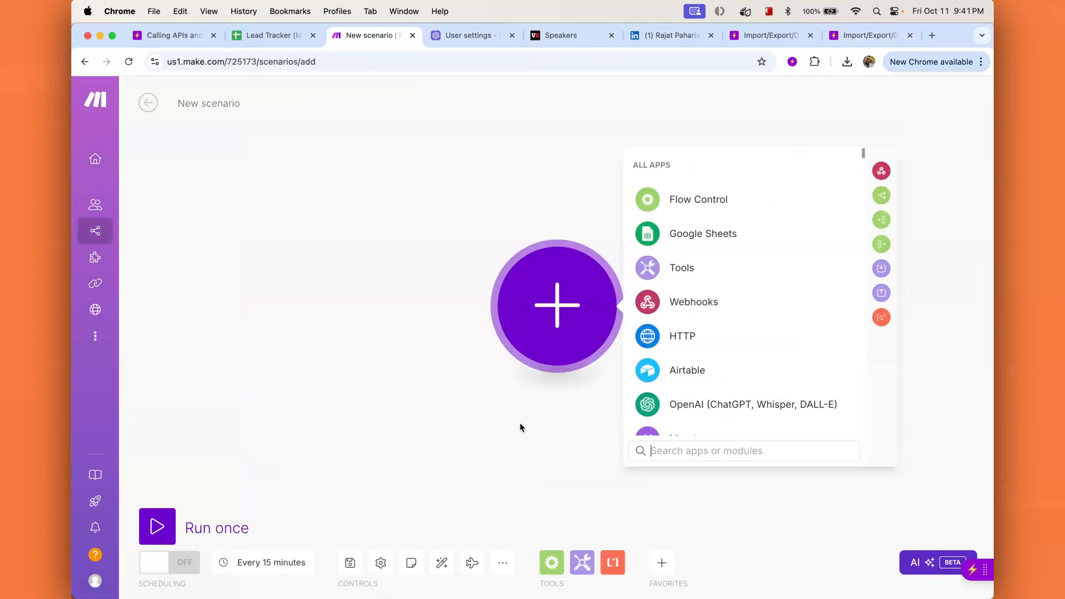
pyautogui.click(515, 430)
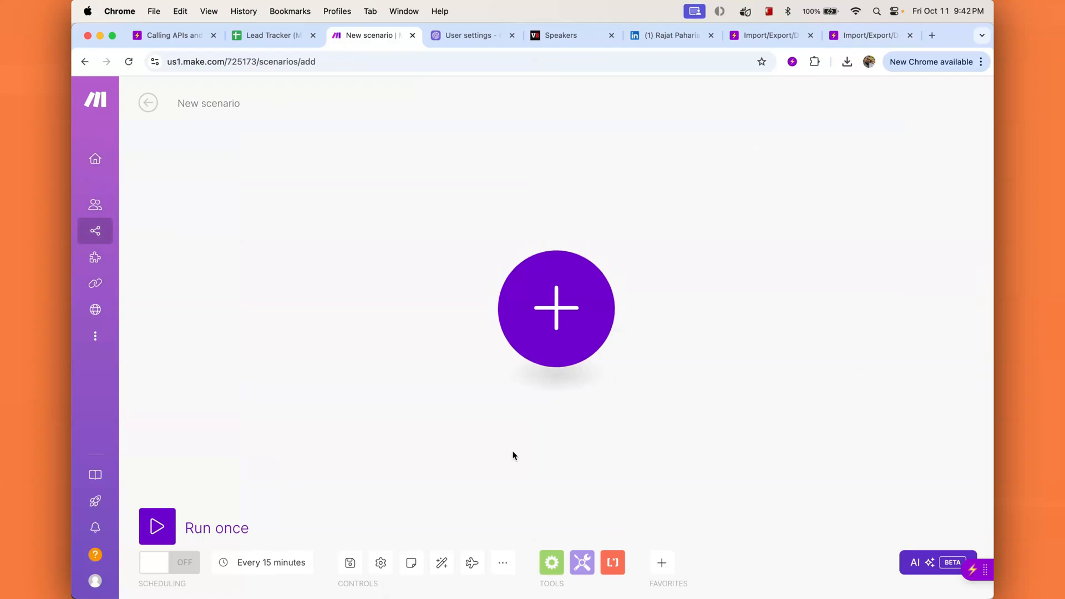
# Step: Import the Make blueprint JSON, loading 'Add lead to Google Sheet from Ask Steve' into the scenario
pyautogui.click(507, 573)
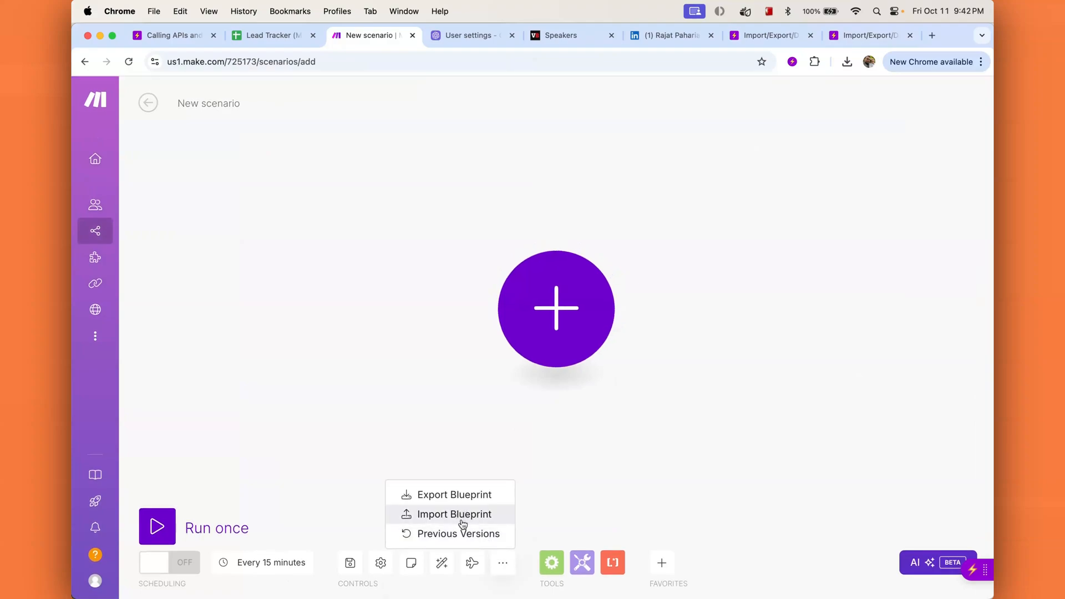
pyautogui.click(481, 517)
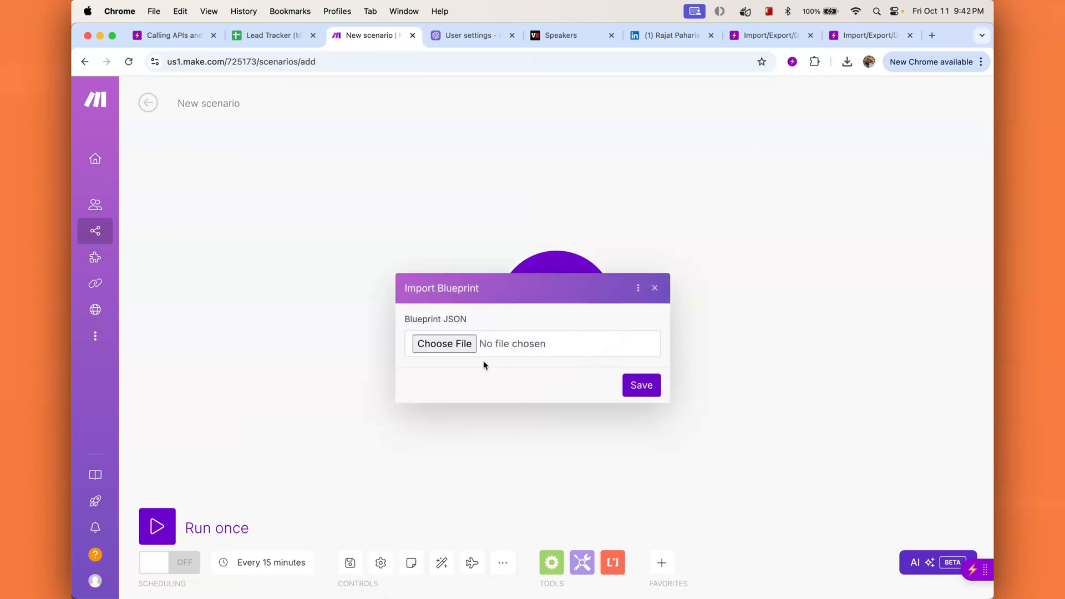
pyautogui.click(454, 344)
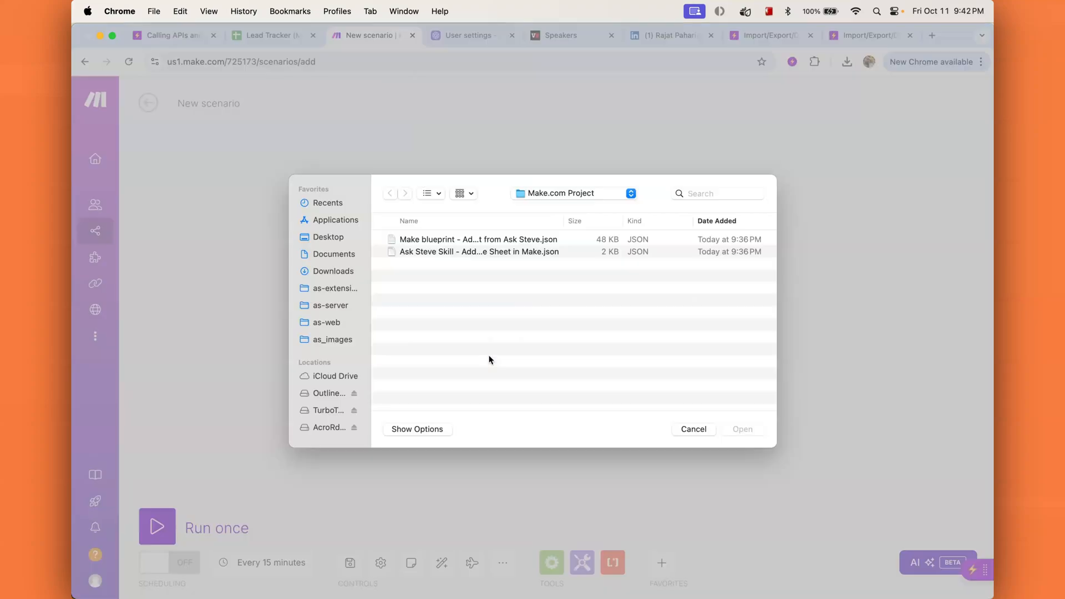
pyautogui.click(430, 242)
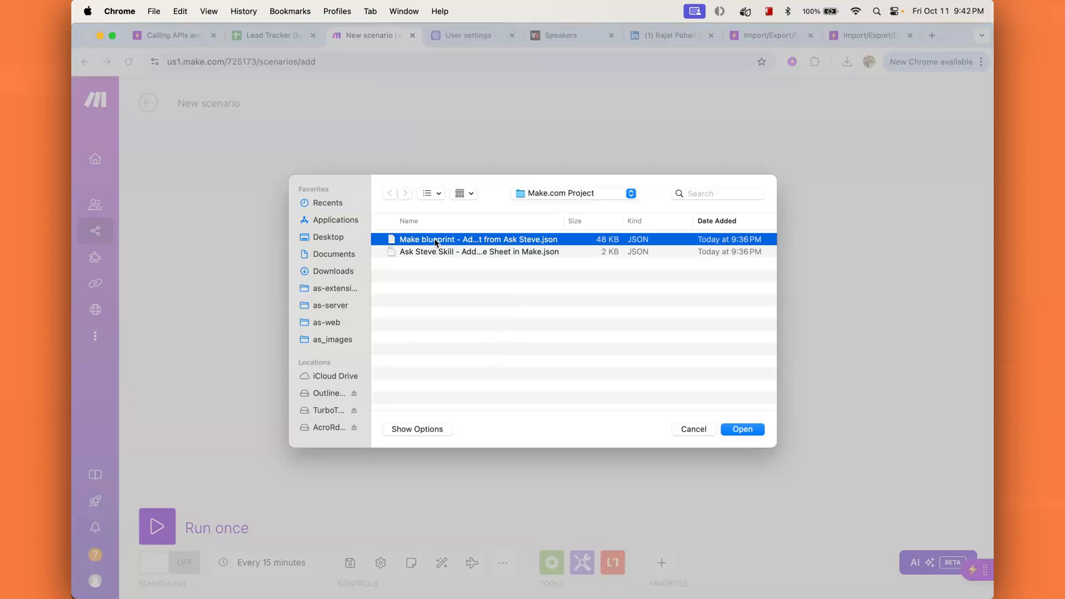
pyautogui.doubleClick(437, 242)
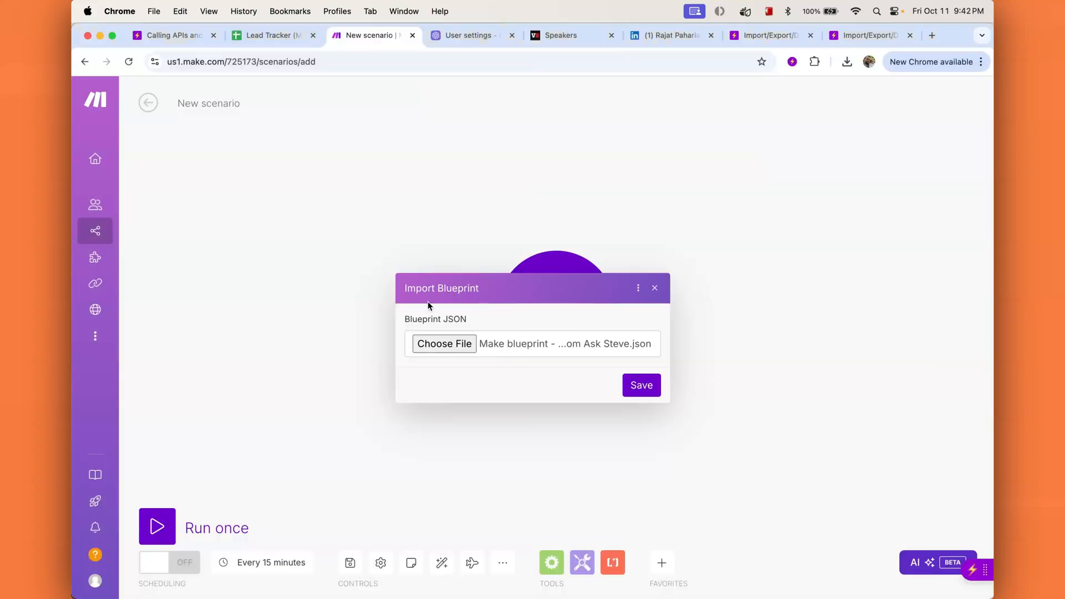
pyautogui.click(638, 384)
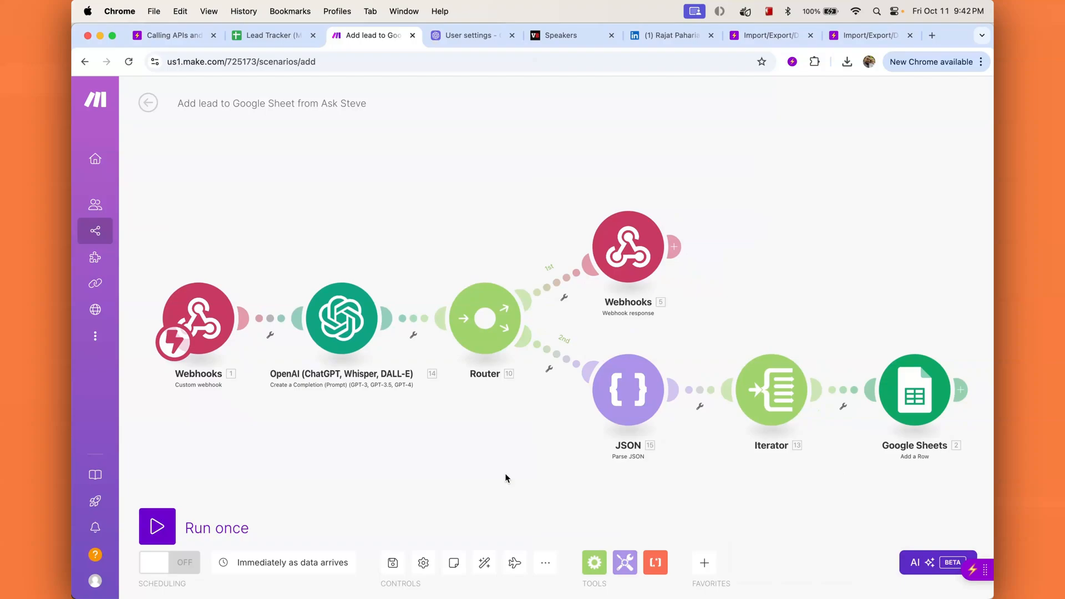
# Step: Create a trigger webhook named 'Ask Steve Make a Lead in Sheets webhook'
pyautogui.click(208, 334)
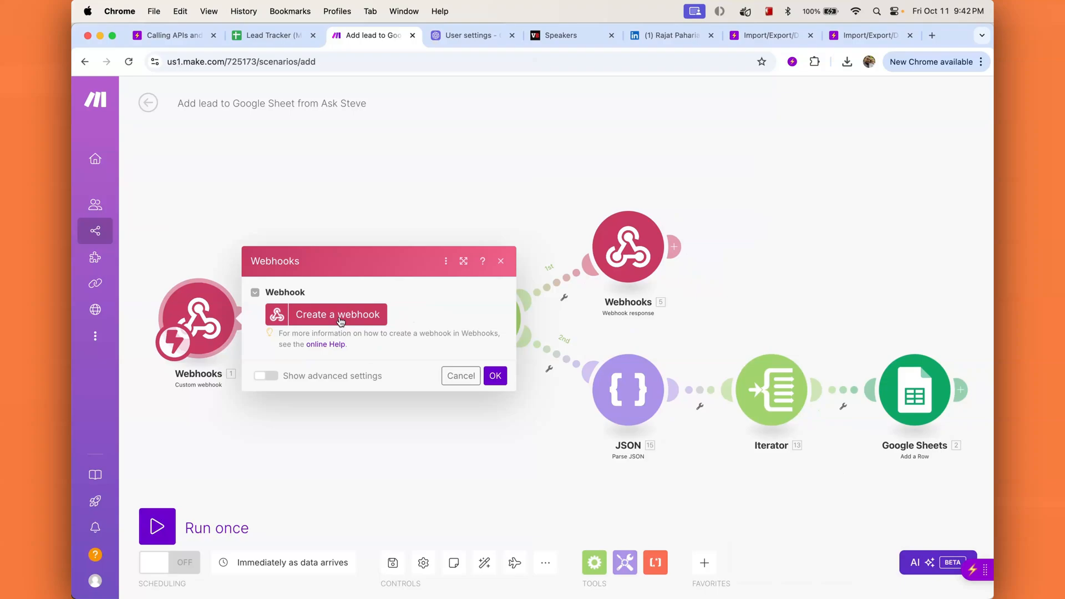
pyautogui.click(342, 316)
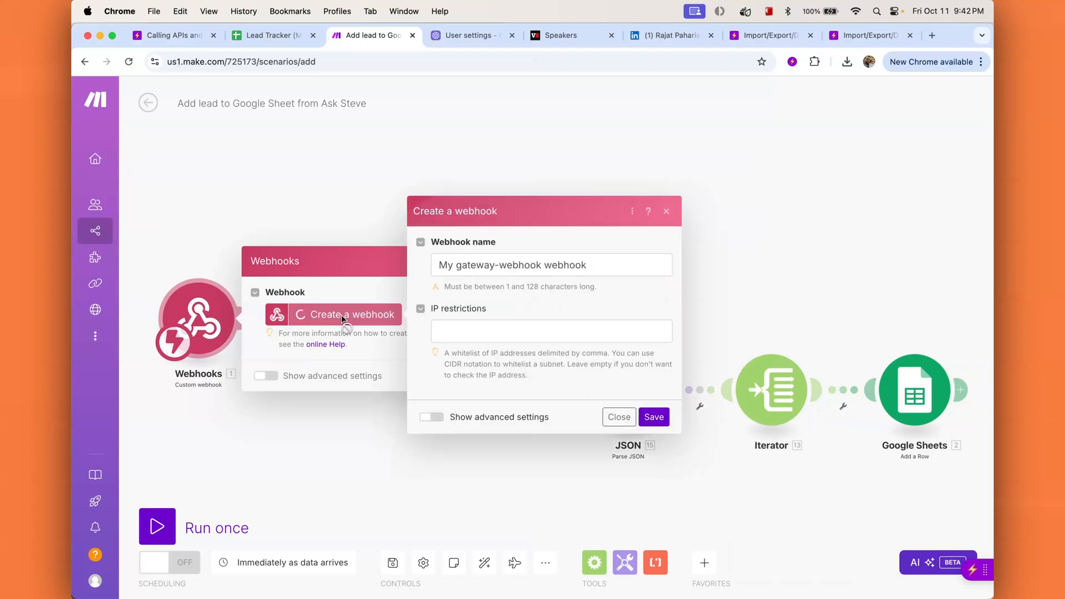
pyautogui.moveTo(594, 265); pyautogui.dragTo(366, 264)
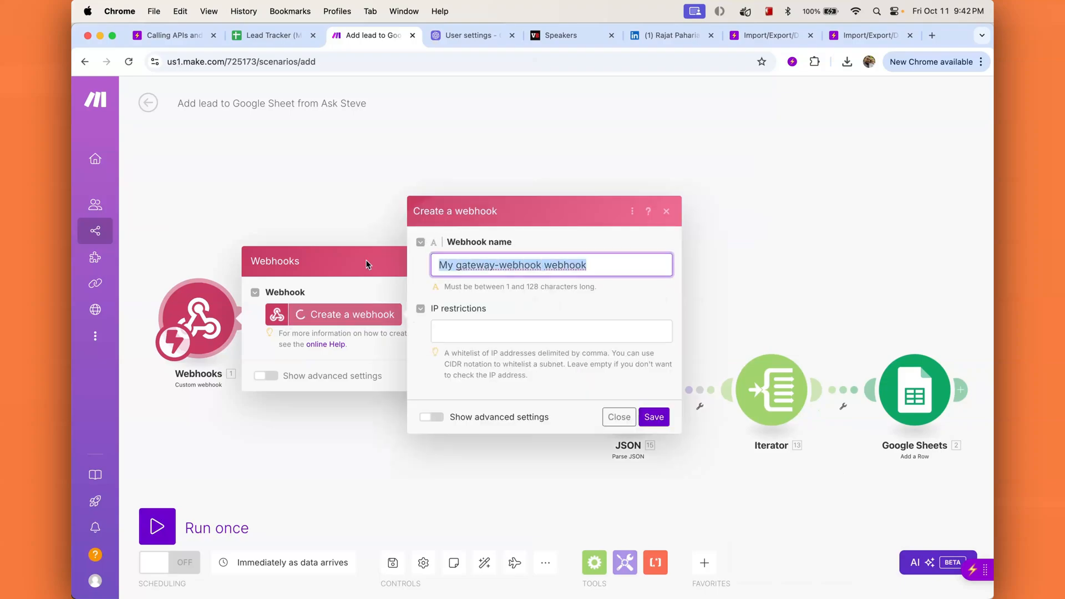
pyautogui.write('Ask Steve webhook')
pyautogui.press('Left')
pyautogui.press('Left')
pyautogui.press('Left')
pyautogui.press('Left')
pyautogui.press('Left')
pyautogui.press('Left')
pyautogui.write('Make a Lead in Sheets')
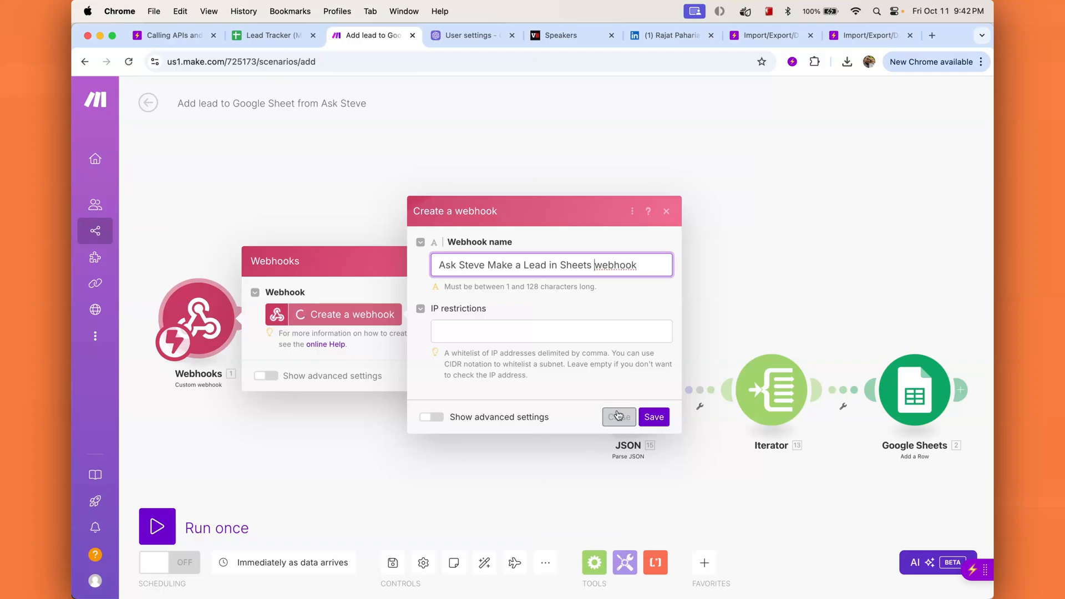
pyautogui.click(654, 413)
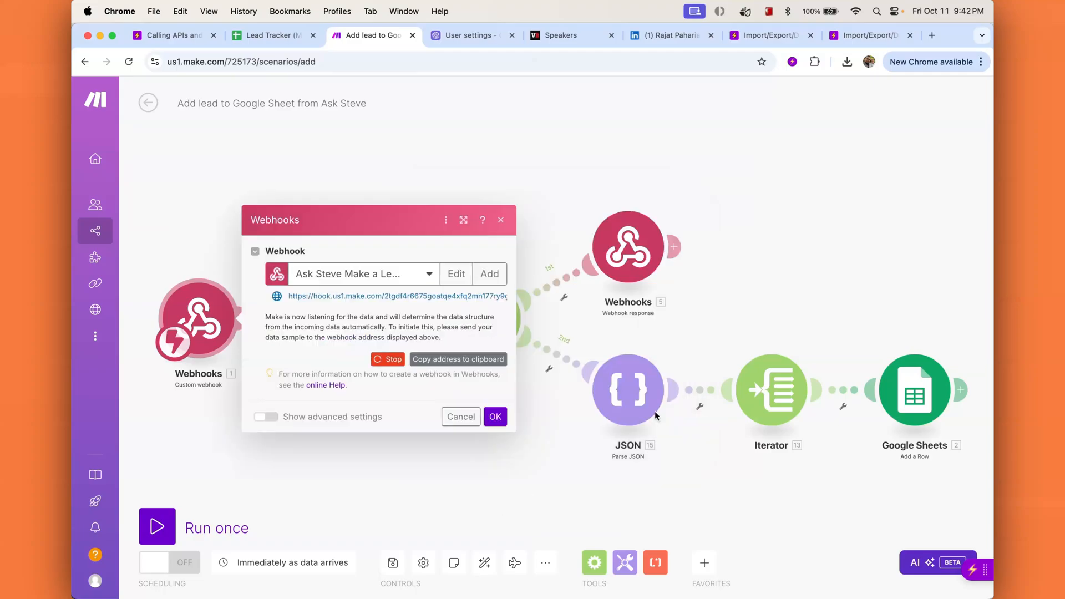
# Step: Copy the new webhook's address and bring up the Ask Steve skills list
pyautogui.hotkey('ctrl', 'Up')
pyautogui.click(795, 265)
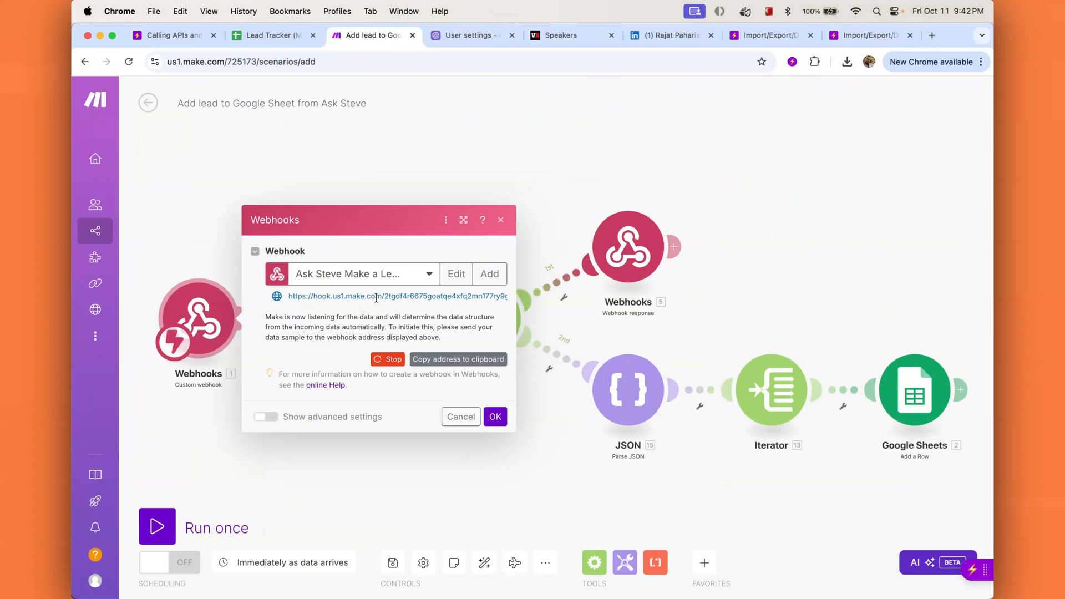
pyautogui.click(459, 361)
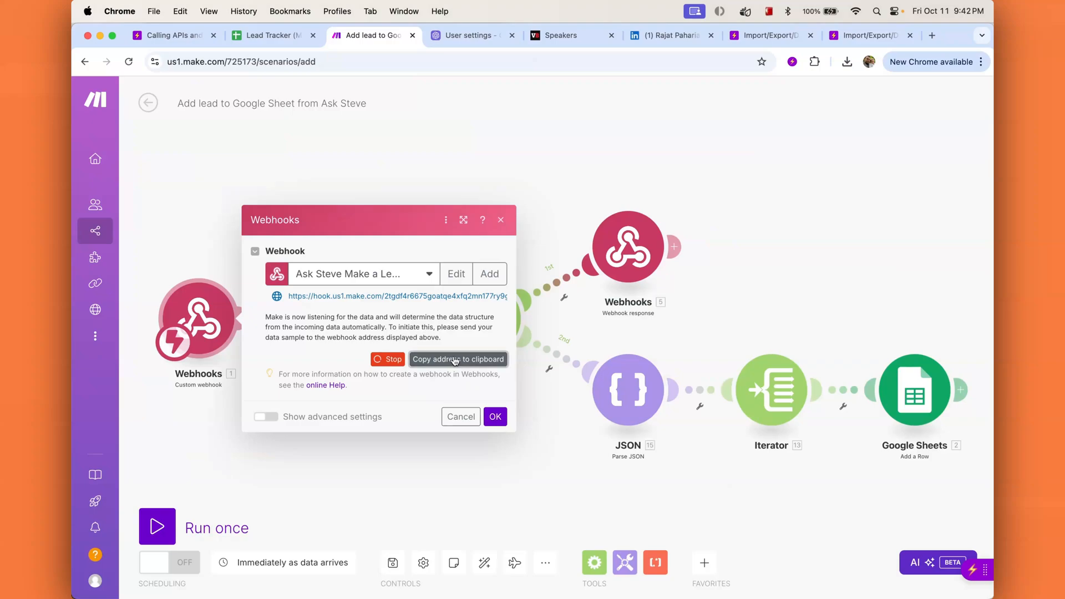
pyautogui.click(971, 569)
pyautogui.click(857, 115)
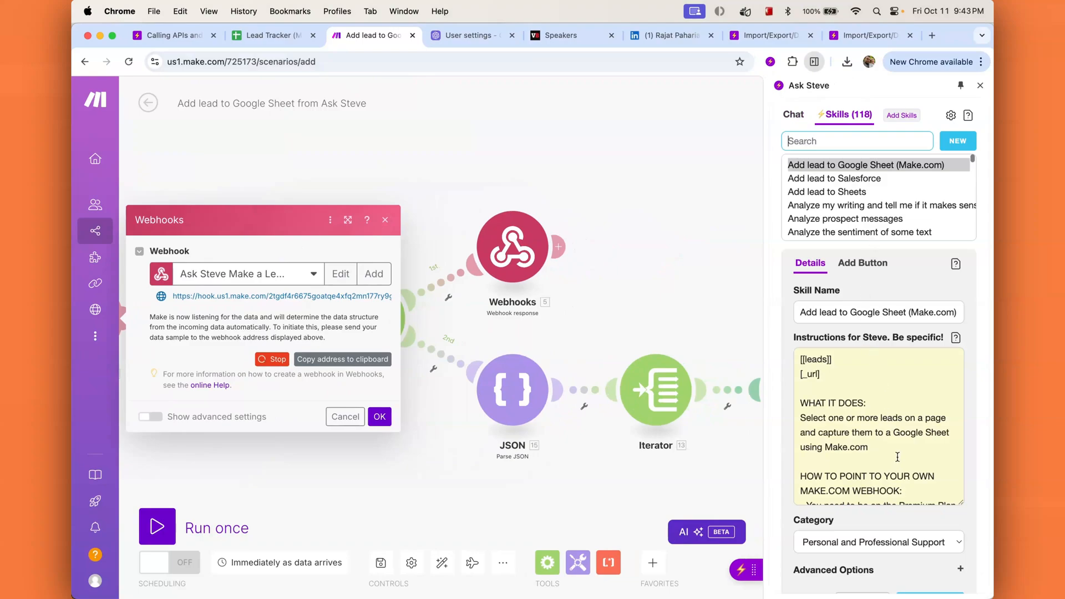
# Step: Replace the skill's API / Webhook POST URL with the copied Make webhook address and update it
pyautogui.scroll(-2, 915, 535)
pyautogui.click(929, 534)
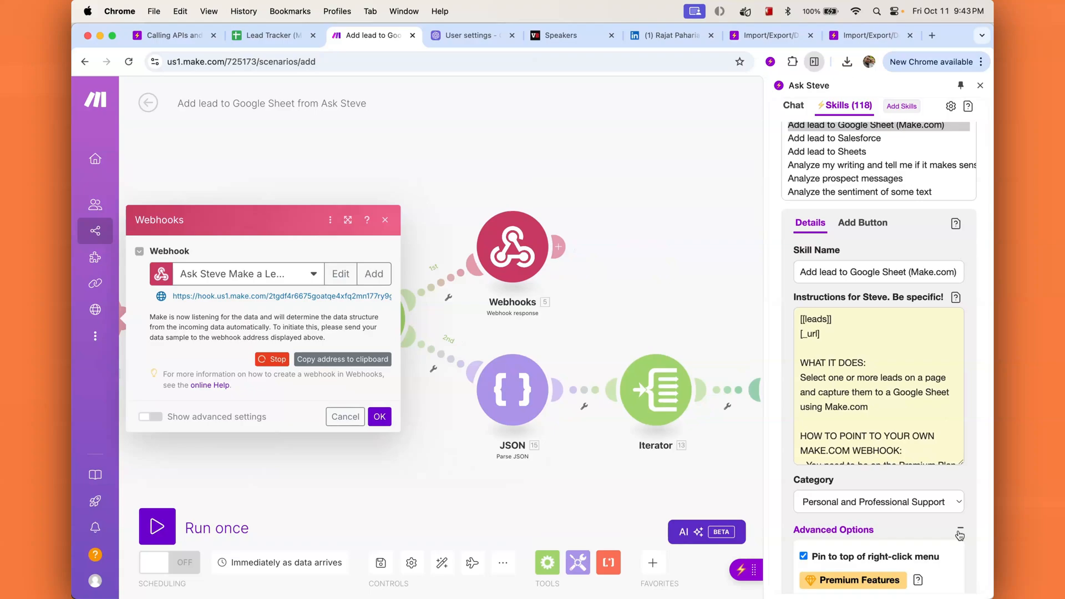
pyautogui.scroll(-5, 854, 432)
pyautogui.click(850, 433)
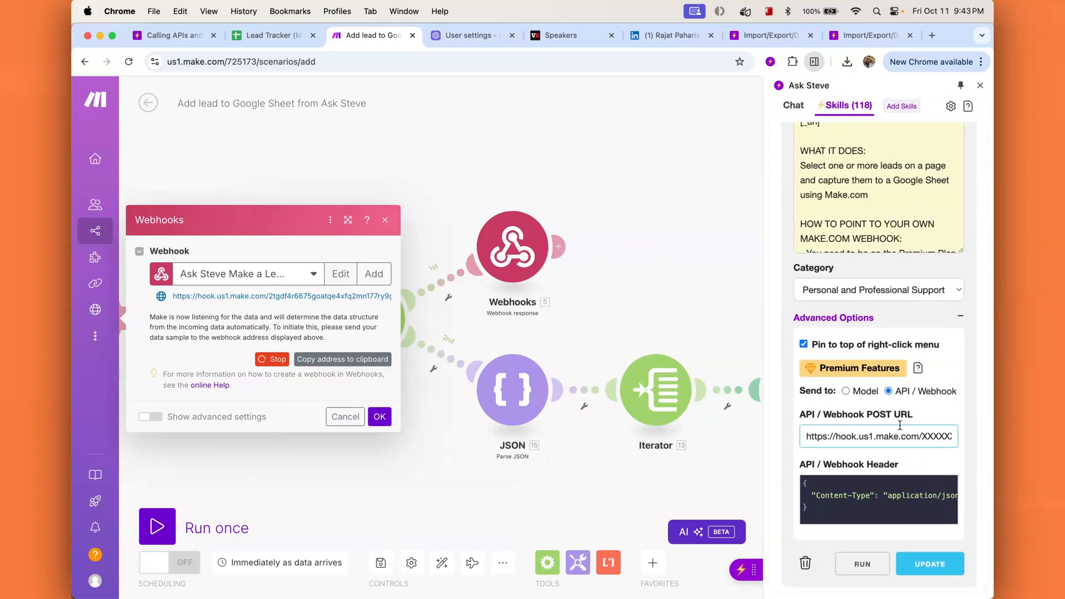
pyautogui.press('super+a')
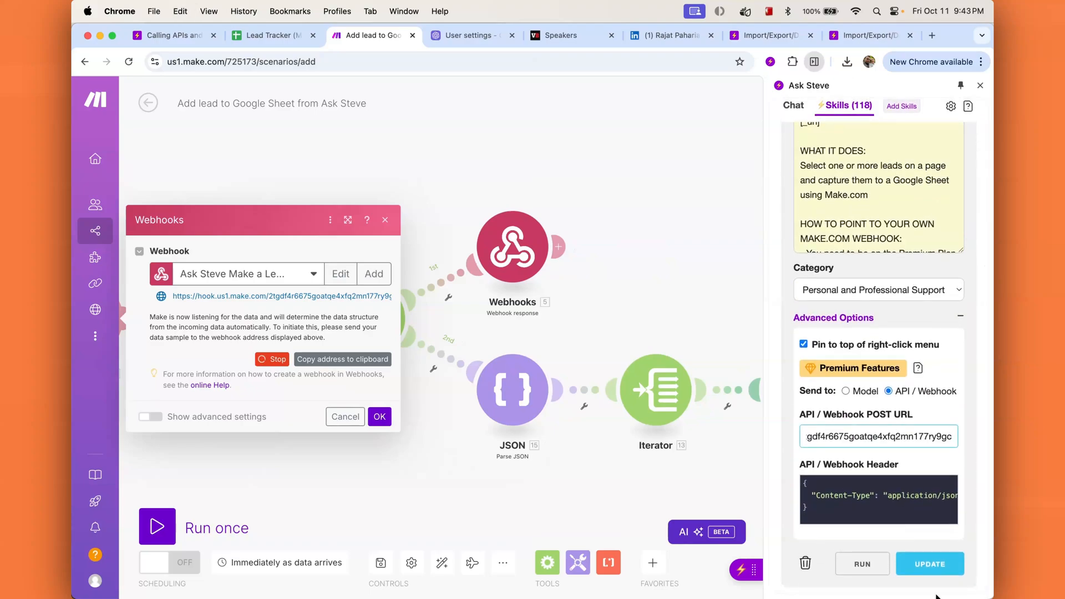
pyautogui.click(937, 565)
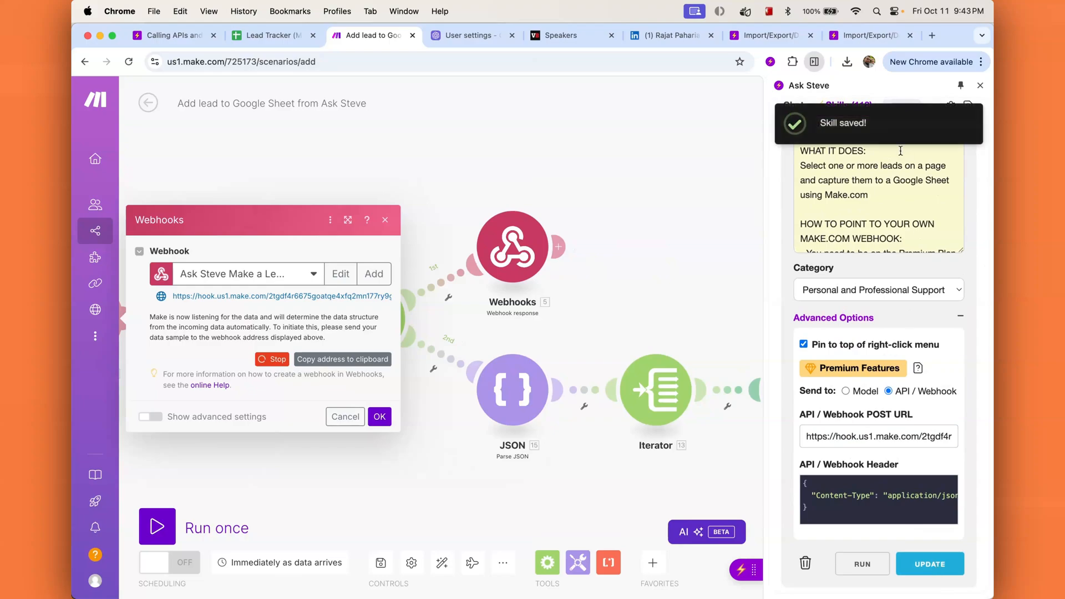
pyautogui.click(979, 87)
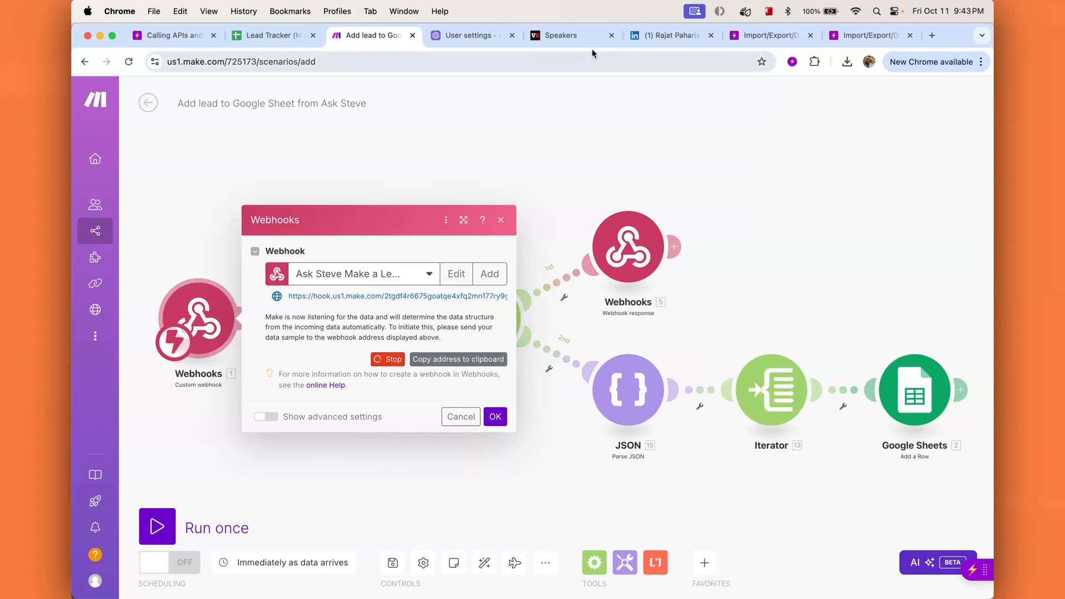
# Step: Send the first three VB Transform speaker cards through 'Add lead to Google Sheet (Make.com)', then return to Make
pyautogui.click(584, 35)
pyautogui.scroll(-5, 532, 382)
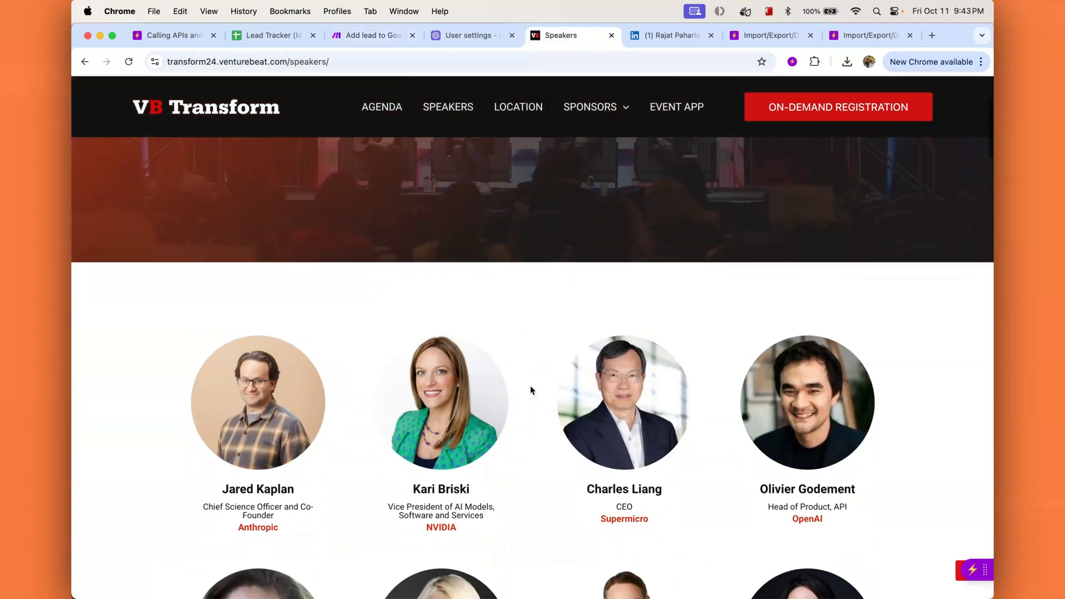
pyautogui.moveTo(161, 276); pyautogui.dragTo(722, 336)
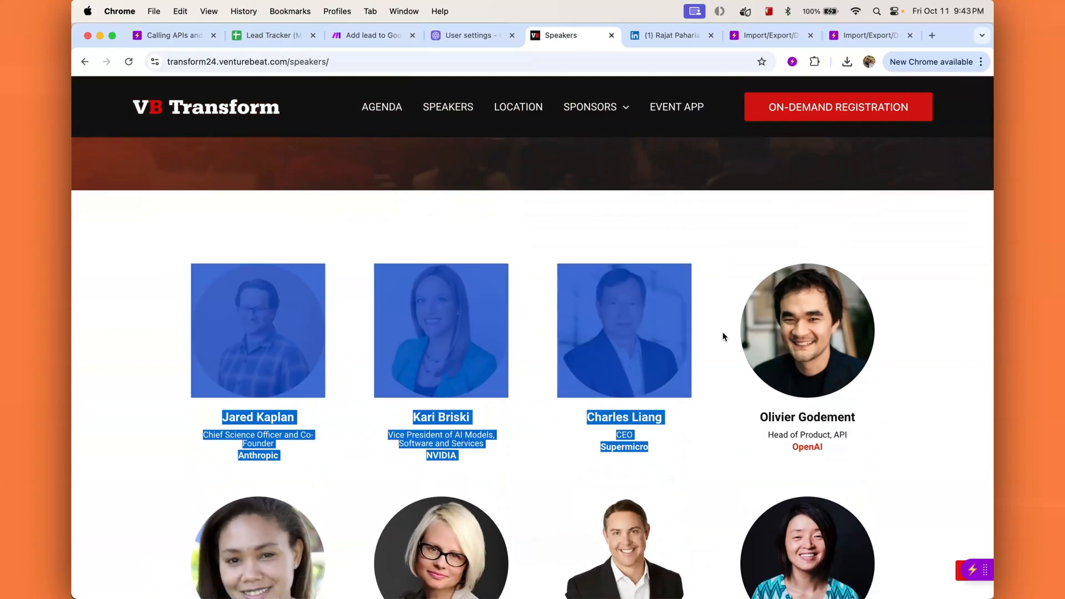
pyautogui.rightClick(611, 320)
pyautogui.moveTo(657, 526)
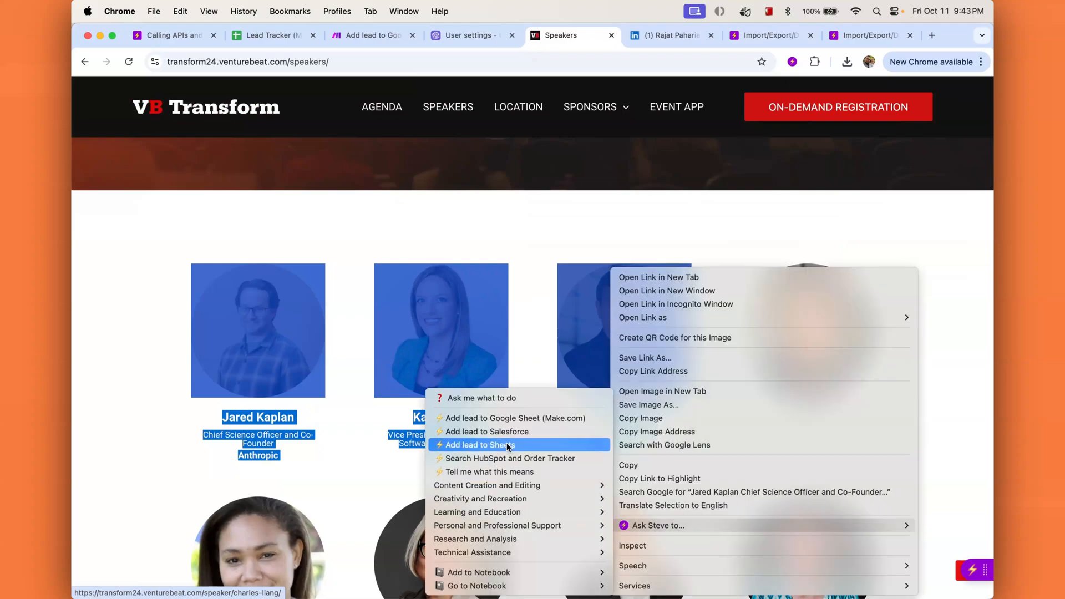
pyautogui.click(537, 424)
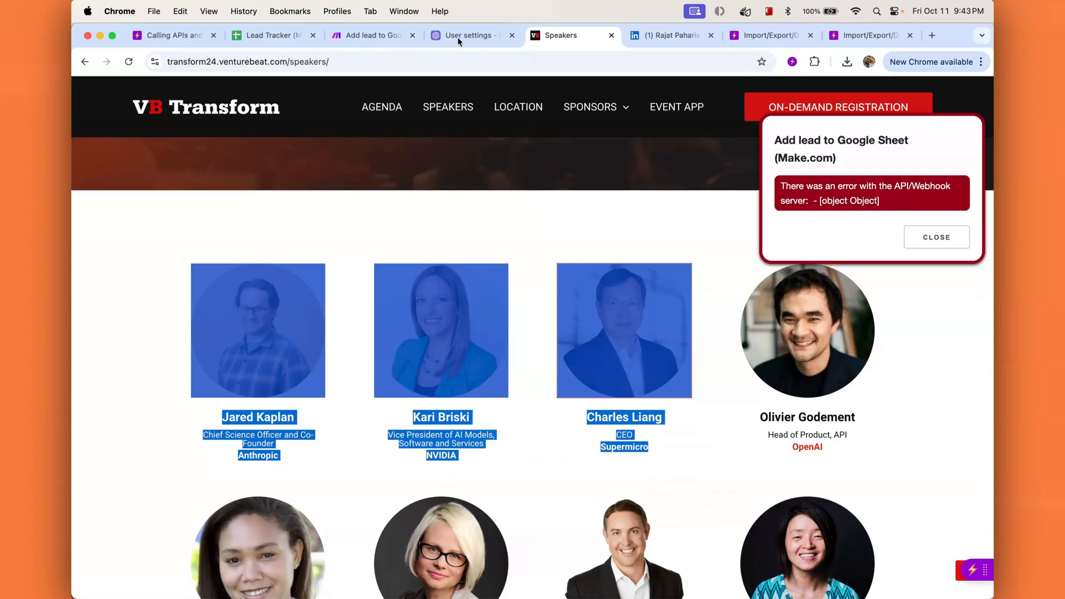
pyautogui.click(371, 36)
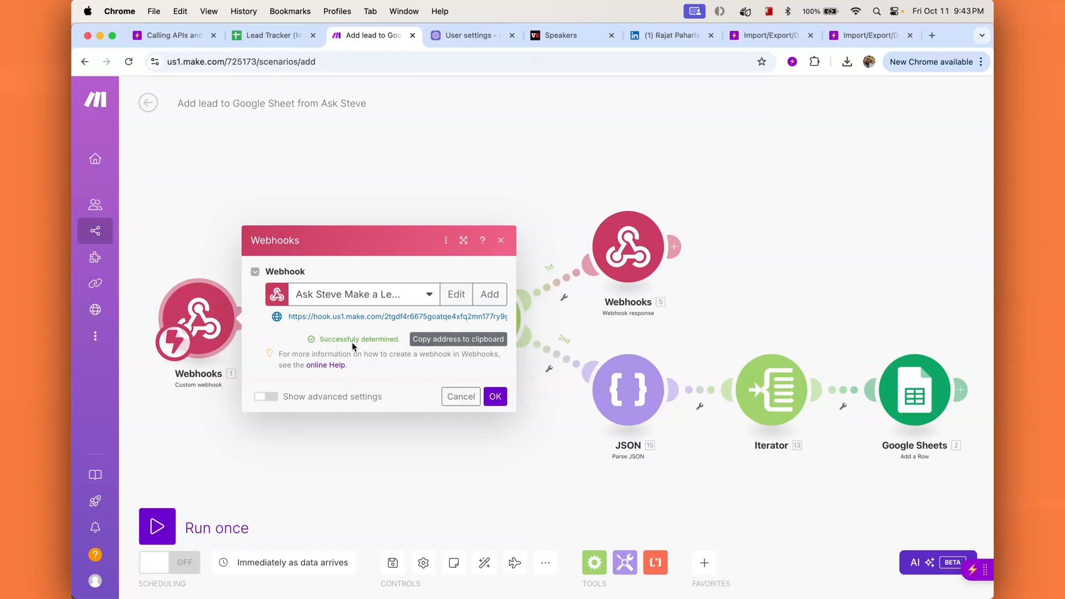
# Step: Close the Webhooks dialog with OK, returning to the scenario canvas
pyautogui.click(493, 398)
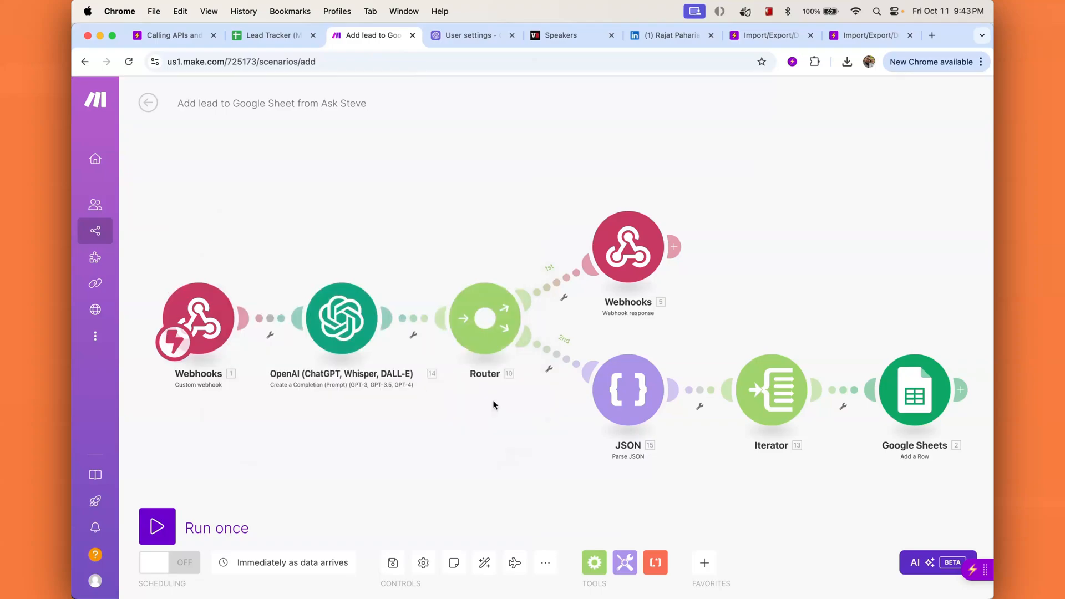
# Step: Begin 'My OpenAI connection' in the OpenAI module, then switch to OpenAI's API keys page
pyautogui.click(341, 333)
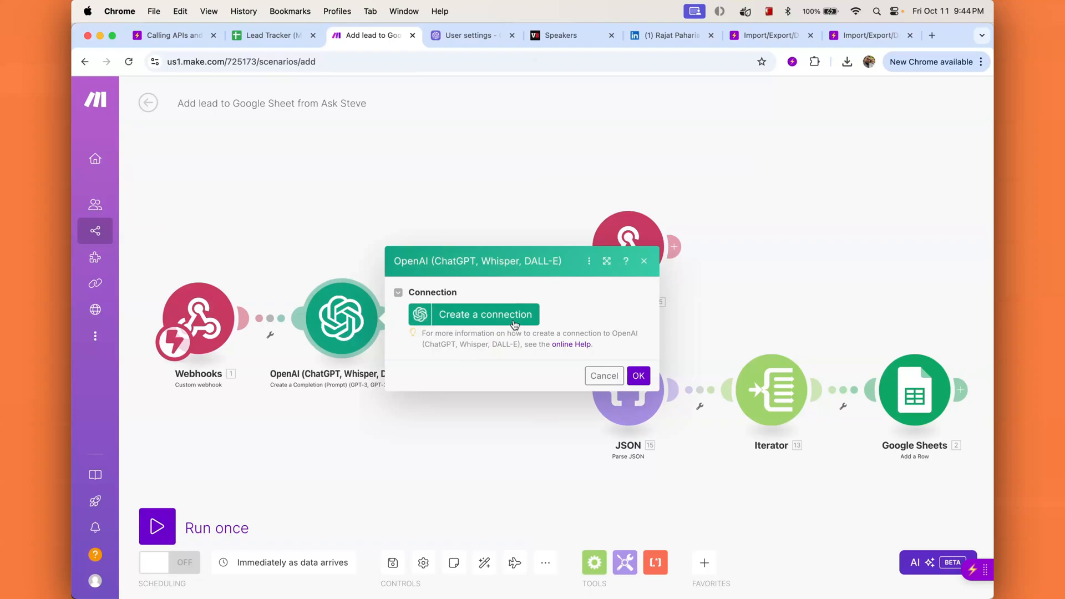
pyautogui.click(481, 320)
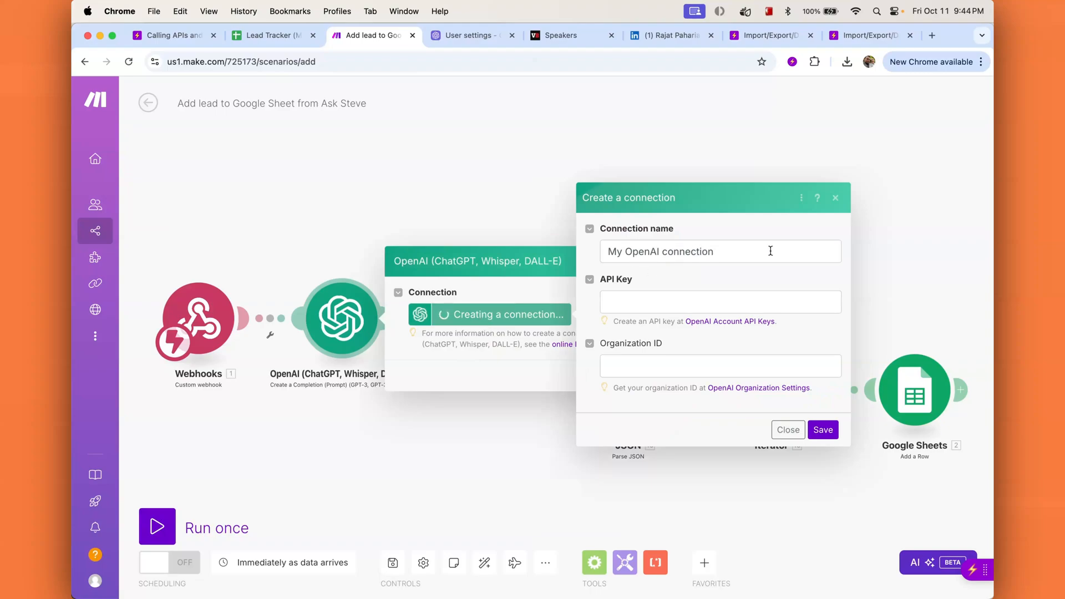
pyautogui.click(686, 301)
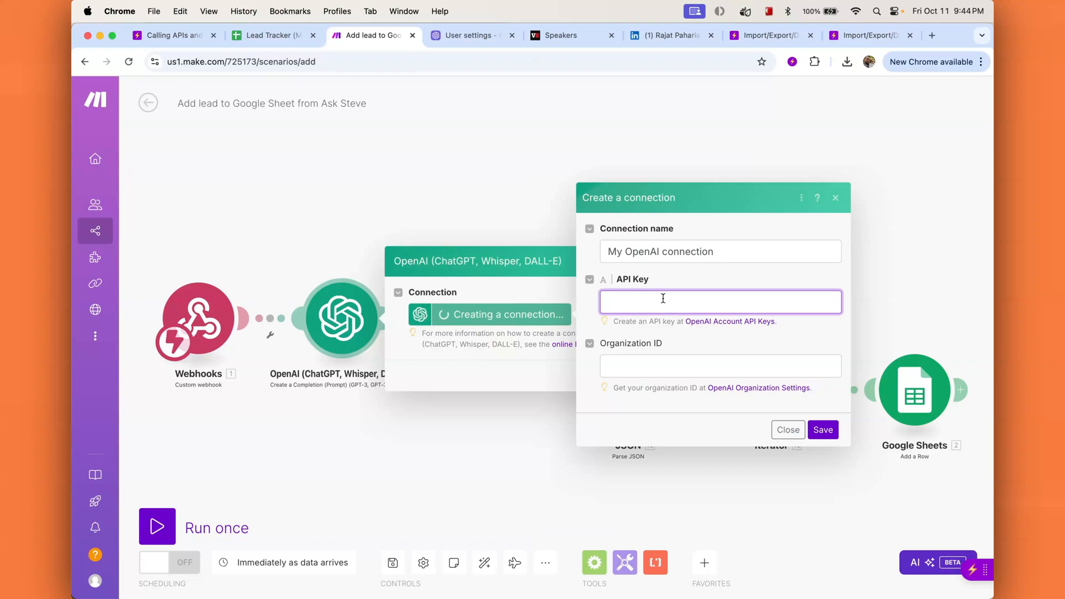
pyautogui.click(456, 36)
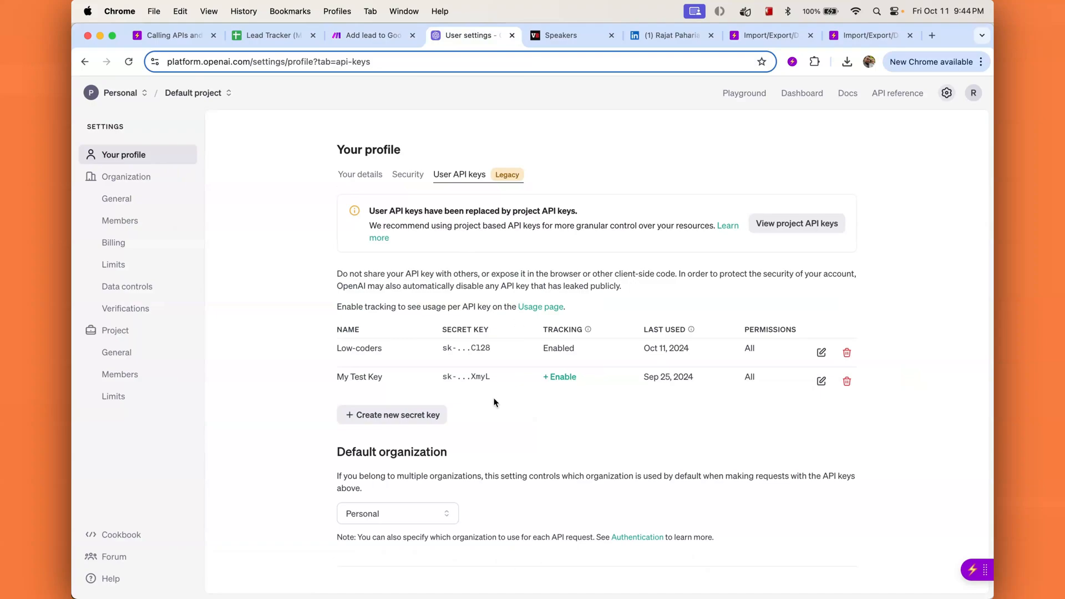
# Step: Generate the 'Make.com demo key' secret key, copy it, and paste it into Make's API Key field
pyautogui.click(415, 417)
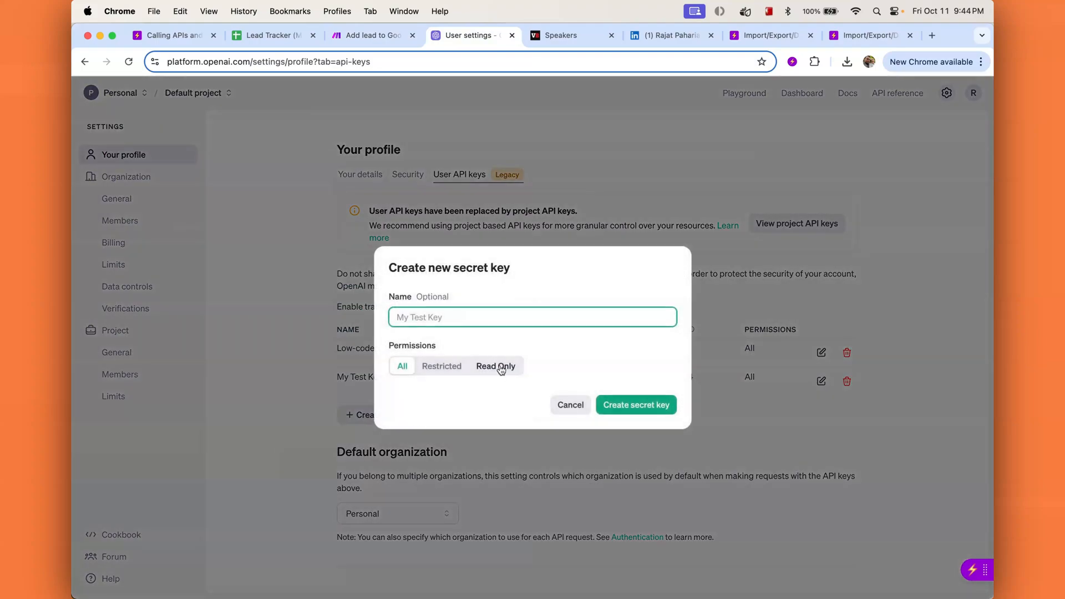
pyautogui.write('Make.com ddemo')
pyautogui.press('BackSpace')
pyautogui.press('BackSpace')
pyautogui.press('BackSpace')
pyautogui.press('BackSpace')
pyautogui.write('emo key')
pyautogui.click(637, 406)
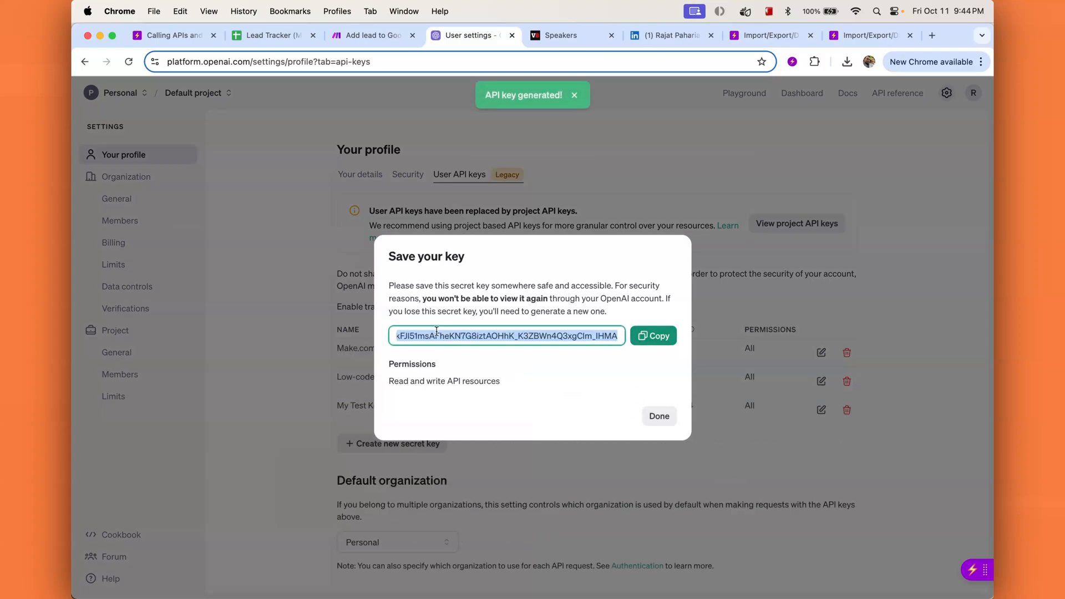
pyautogui.click(659, 337)
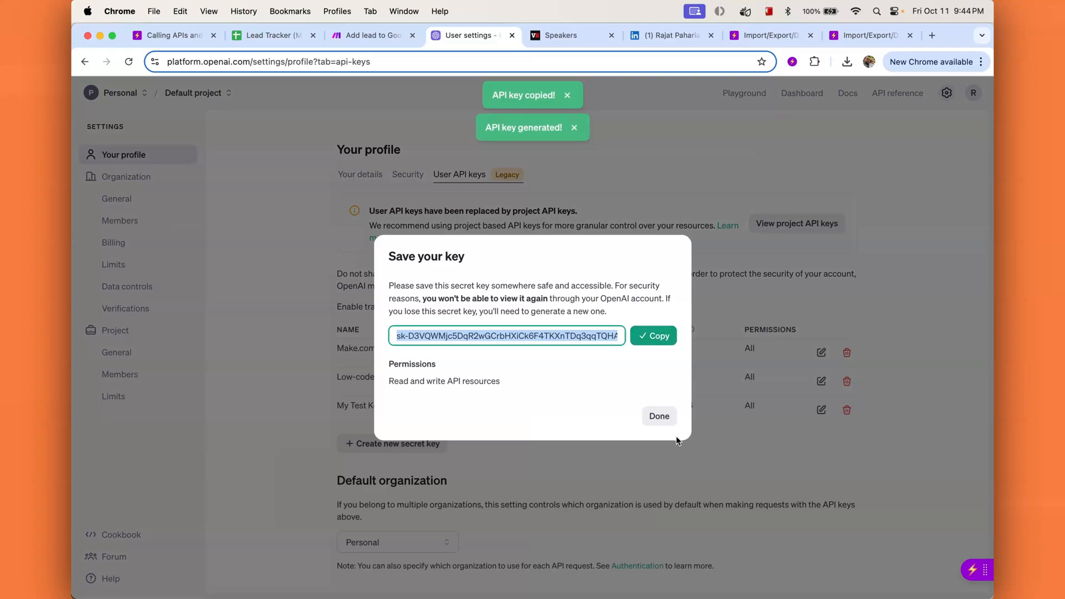
pyautogui.click(662, 418)
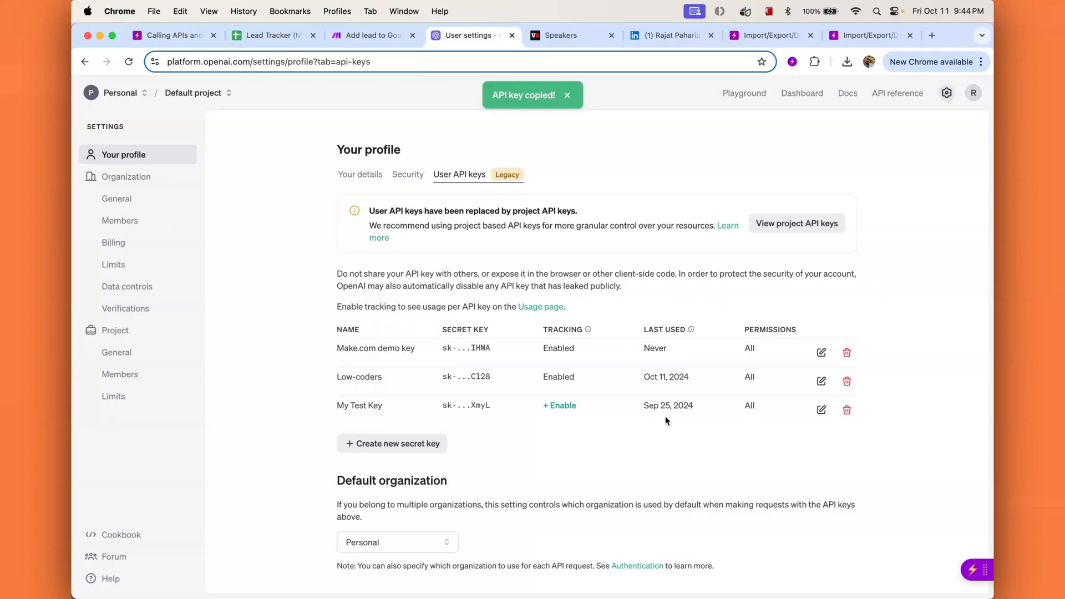
pyautogui.click(356, 36)
pyautogui.press('super+v')
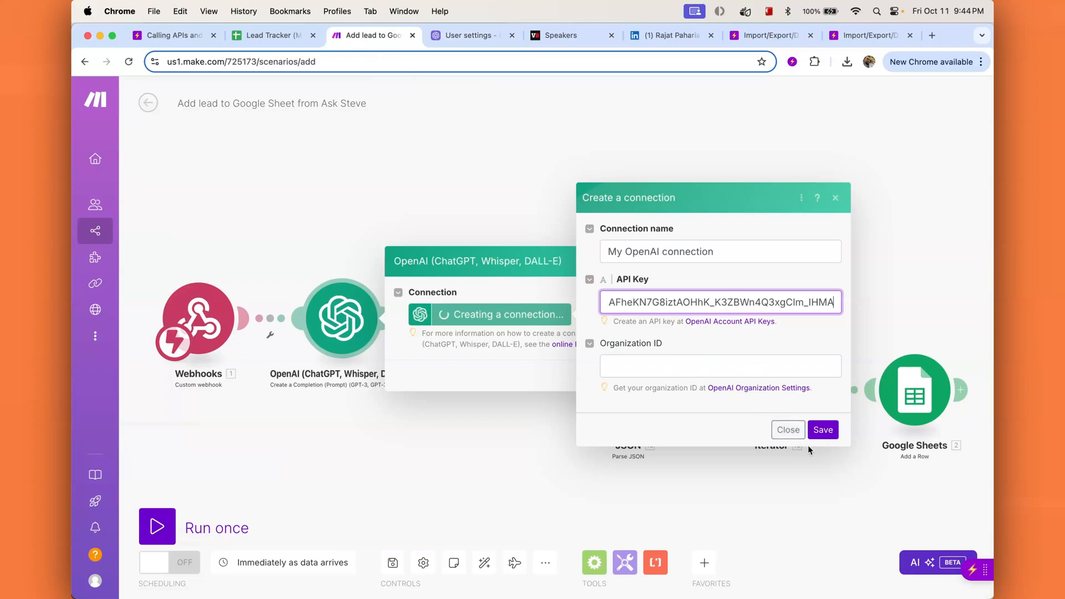
# Step: Save the new OpenAI connection and review the module's Message Content prompt
pyautogui.click(823, 430)
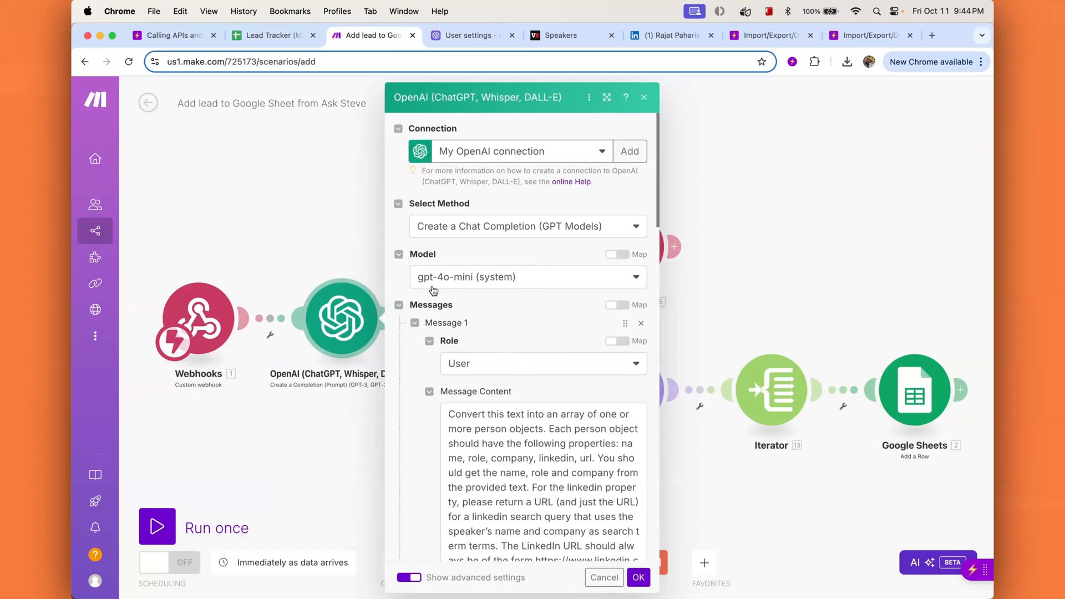
pyautogui.scroll(-1, 534, 375)
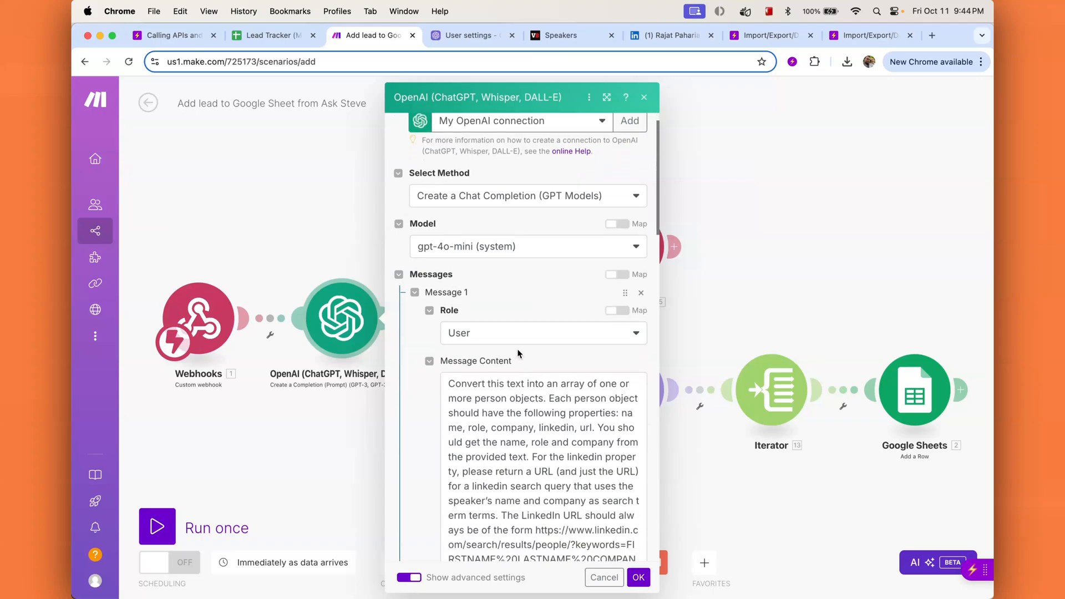
pyautogui.scroll(-3, 511, 348)
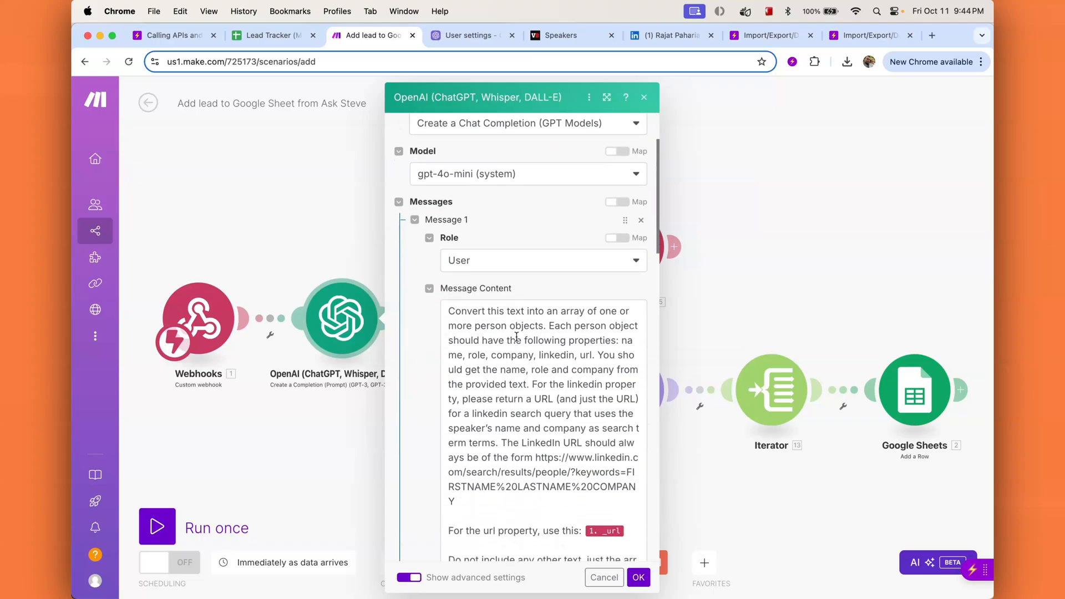
pyautogui.scroll(-1, 538, 446)
pyautogui.scroll(1, 506, 363)
# Step: Check the advanced settings (temperature 0, Text response format) and confirm the OpenAI module
pyautogui.scroll(-5, 596, 488)
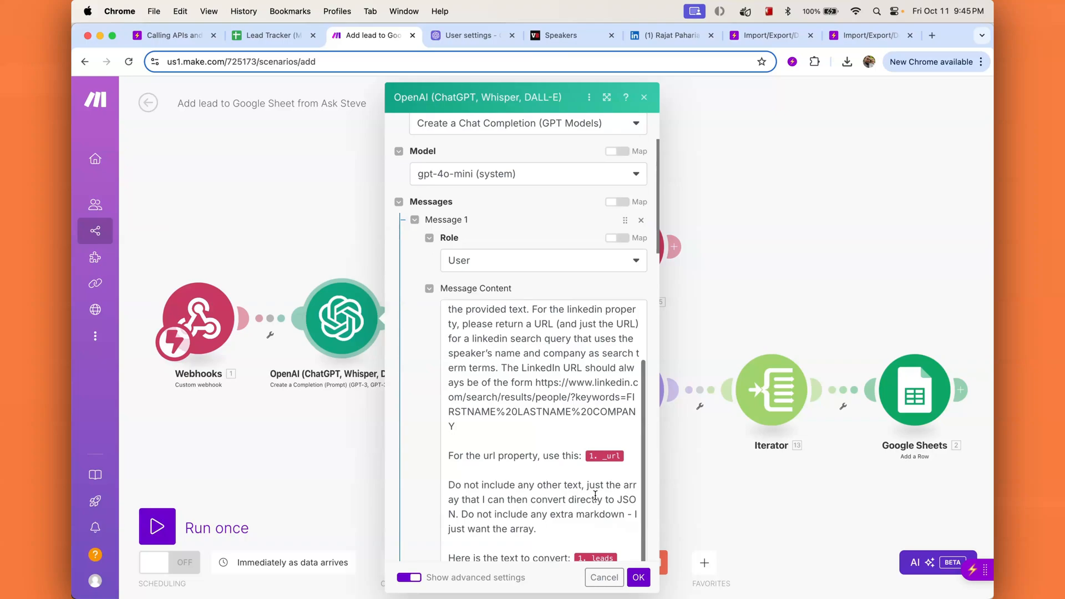
pyautogui.scroll(-2, 593, 524)
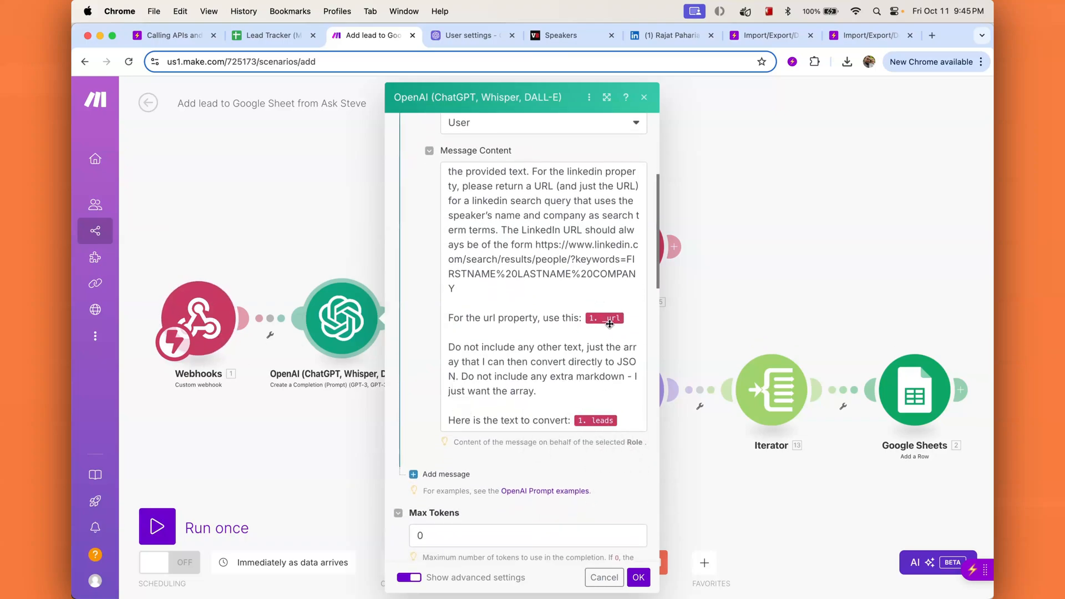
pyautogui.scroll(-5, 598, 485)
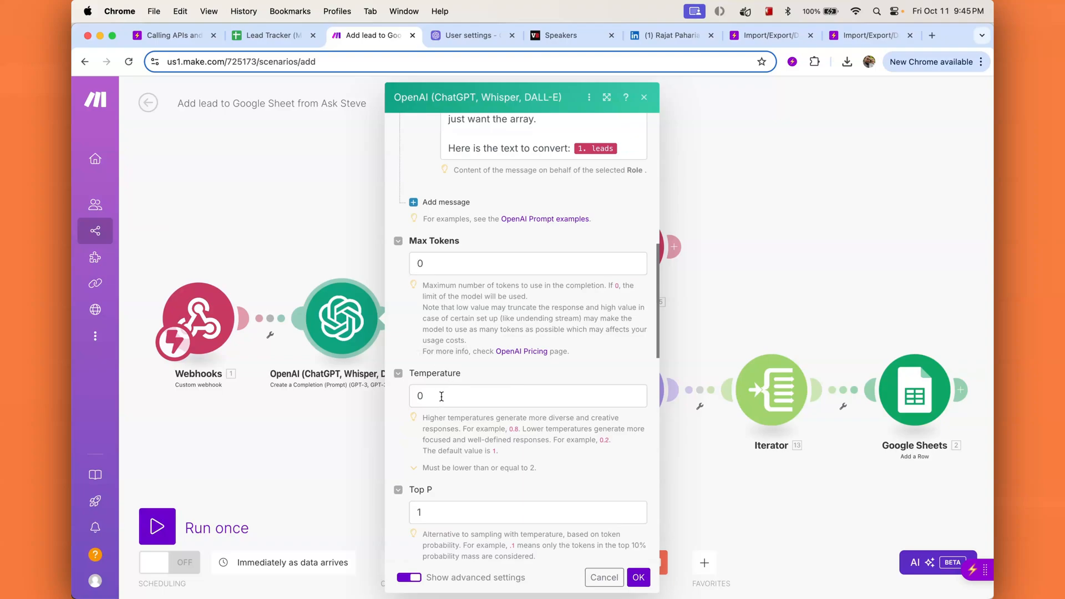
pyautogui.scroll(-1, 540, 404)
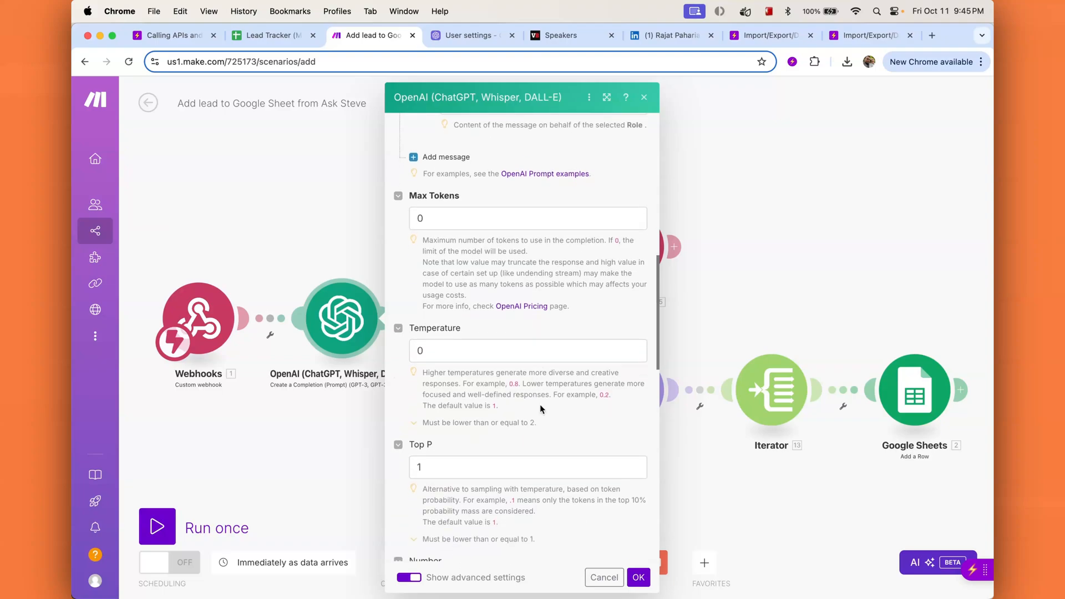
pyautogui.scroll(-15, 540, 404)
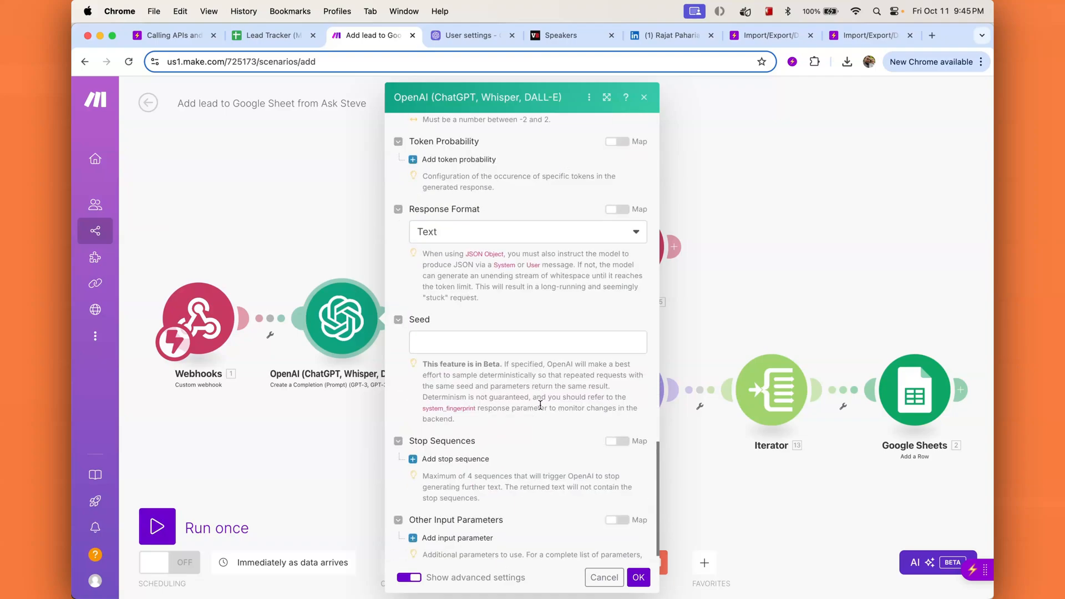
pyautogui.scroll(-1, 540, 405)
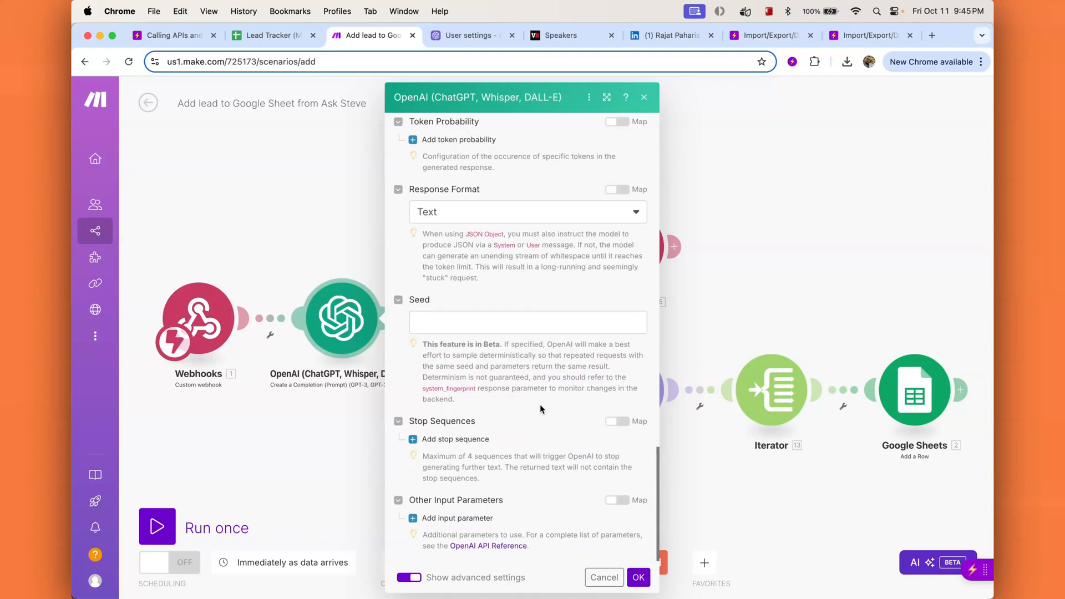
pyautogui.click(638, 577)
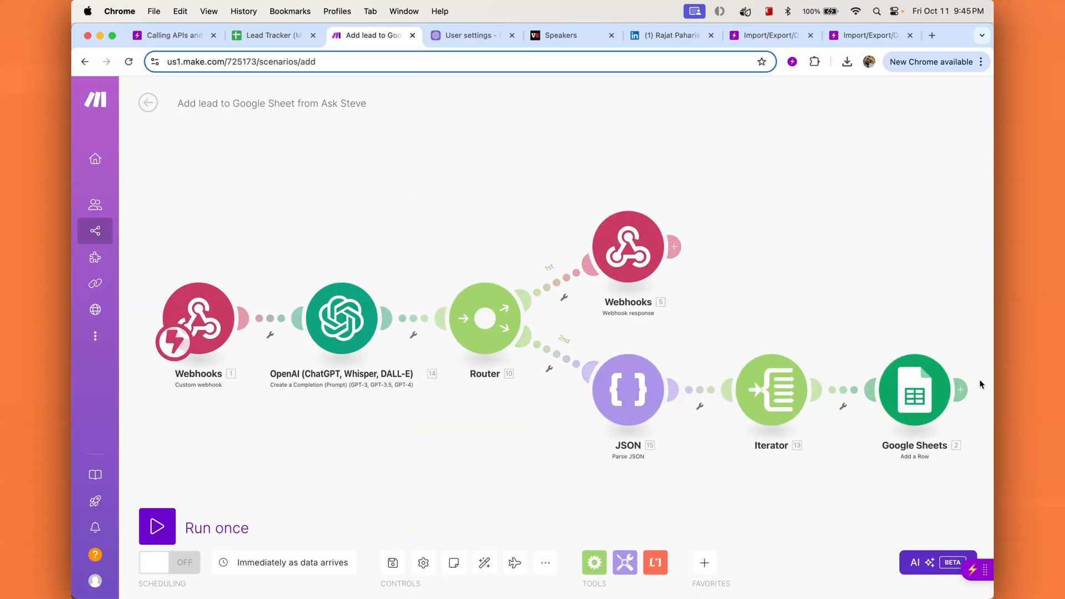
# Step: Add a closing ')' after the Lead Tracker sheet URL in the webhook response Body
pyautogui.click(629, 255)
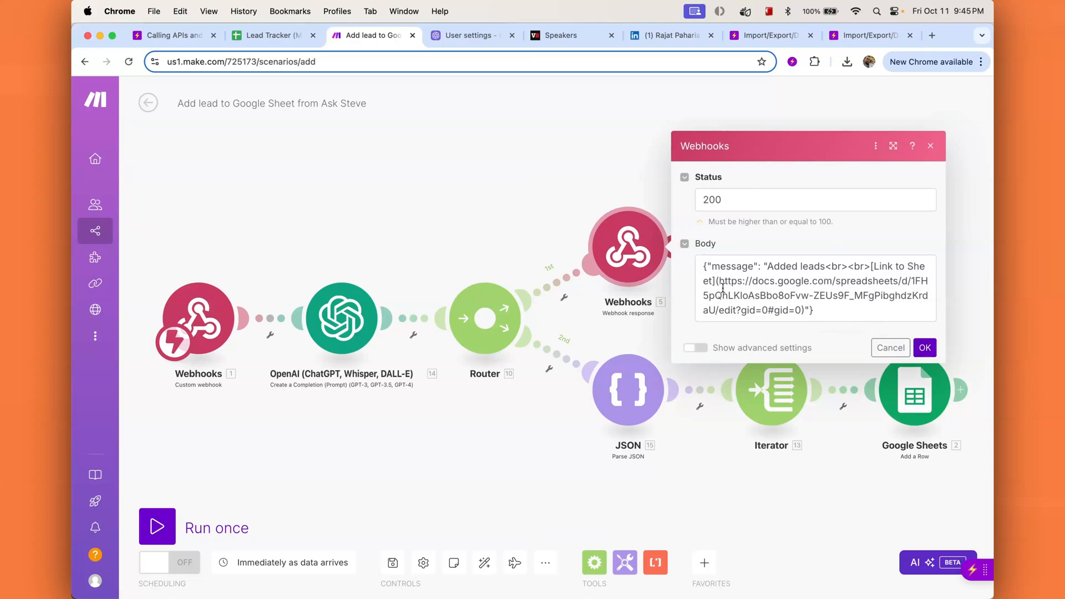
pyautogui.click(282, 37)
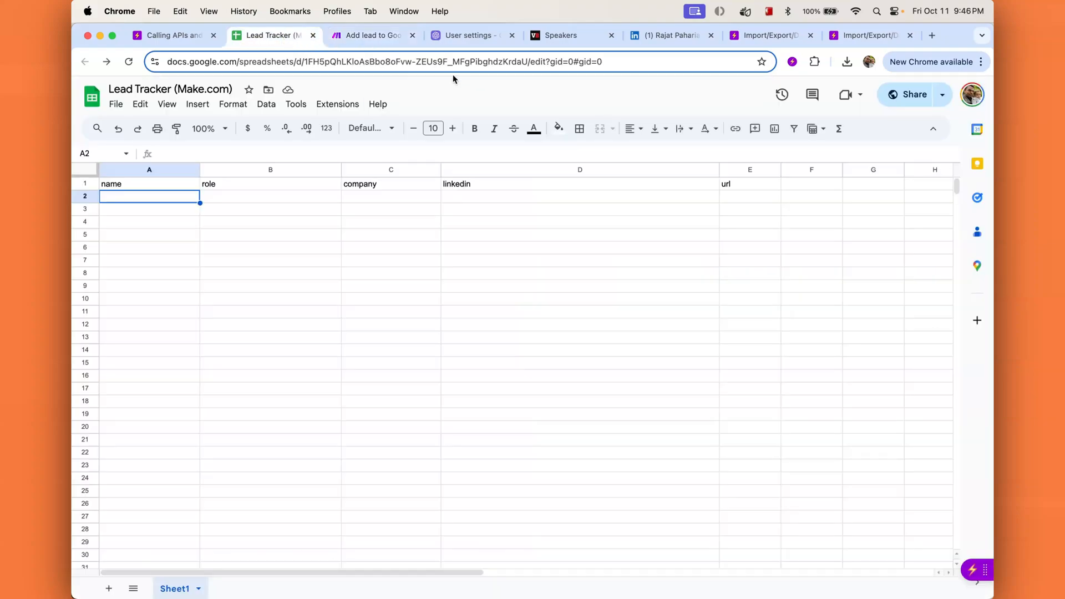
pyautogui.moveTo(606, 62); pyautogui.dragTo(103, 62)
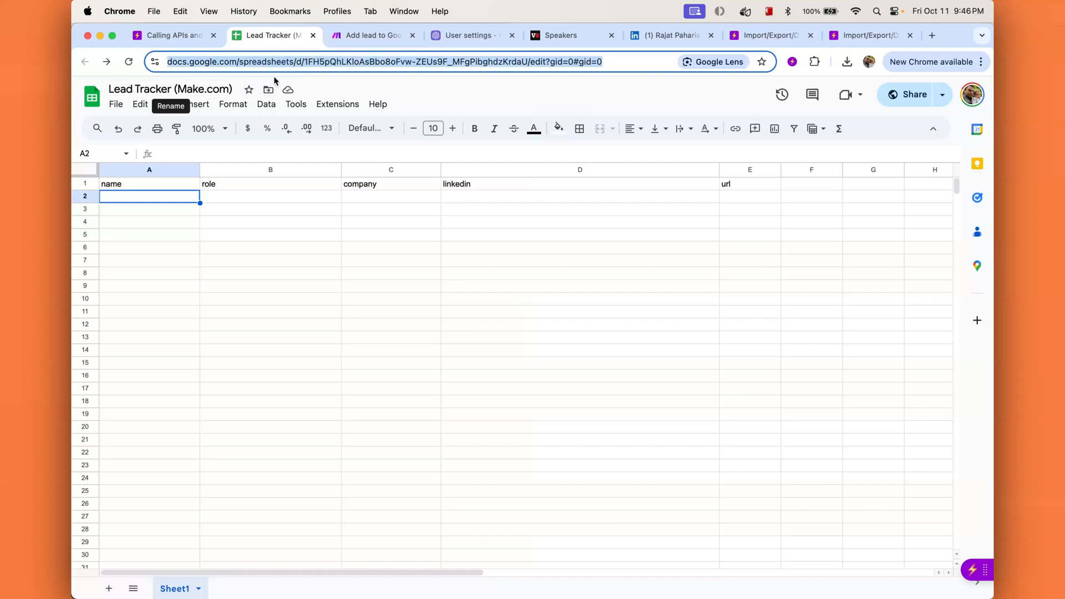
pyautogui.click(377, 36)
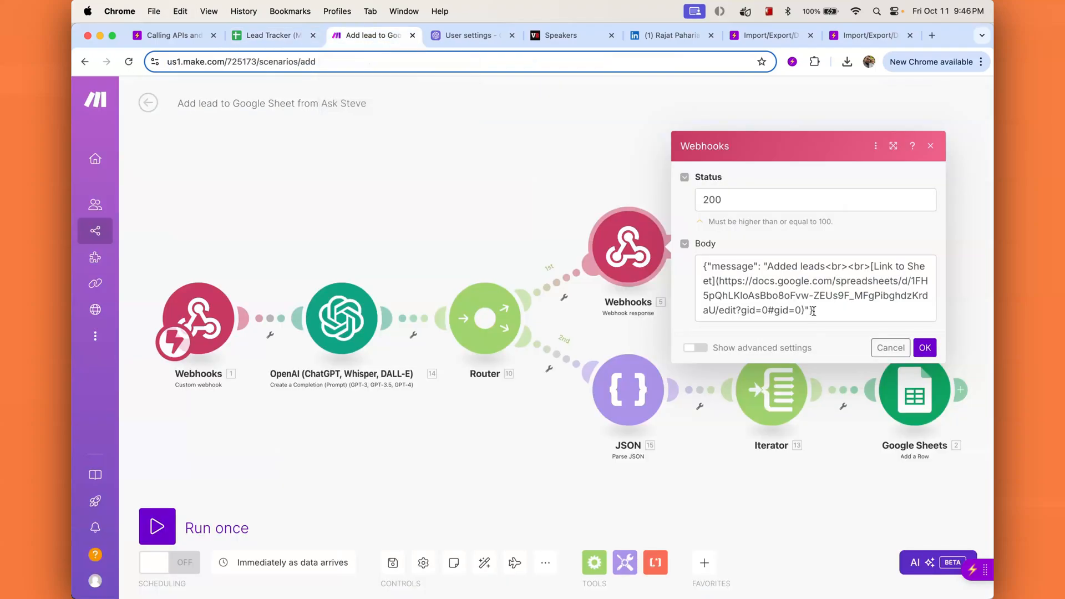
pyautogui.click(799, 295)
pyautogui.moveTo(718, 282); pyautogui.dragTo(800, 310)
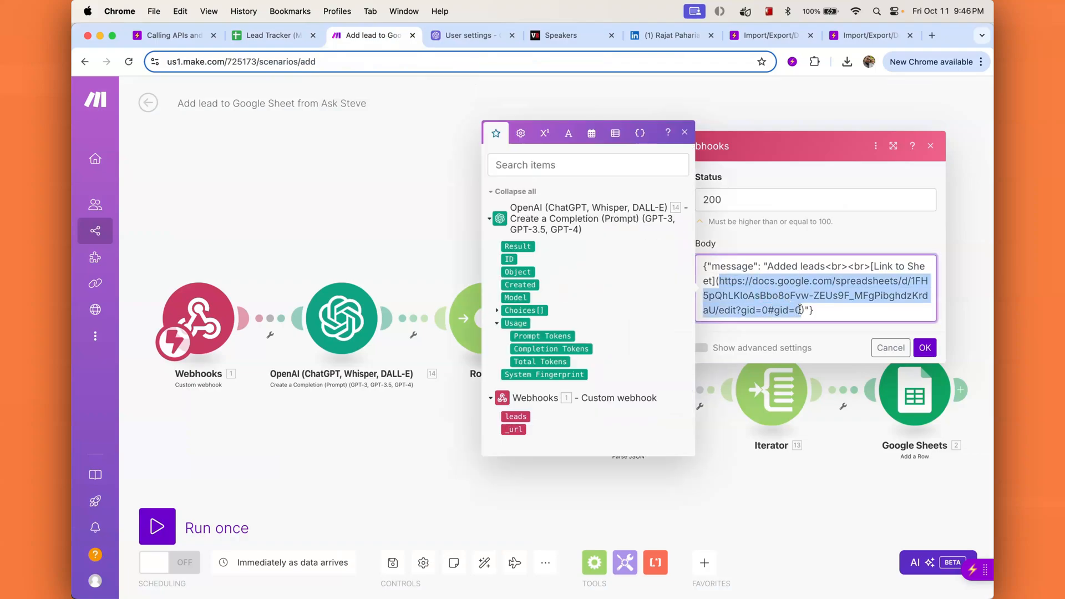
pyautogui.click(799, 310)
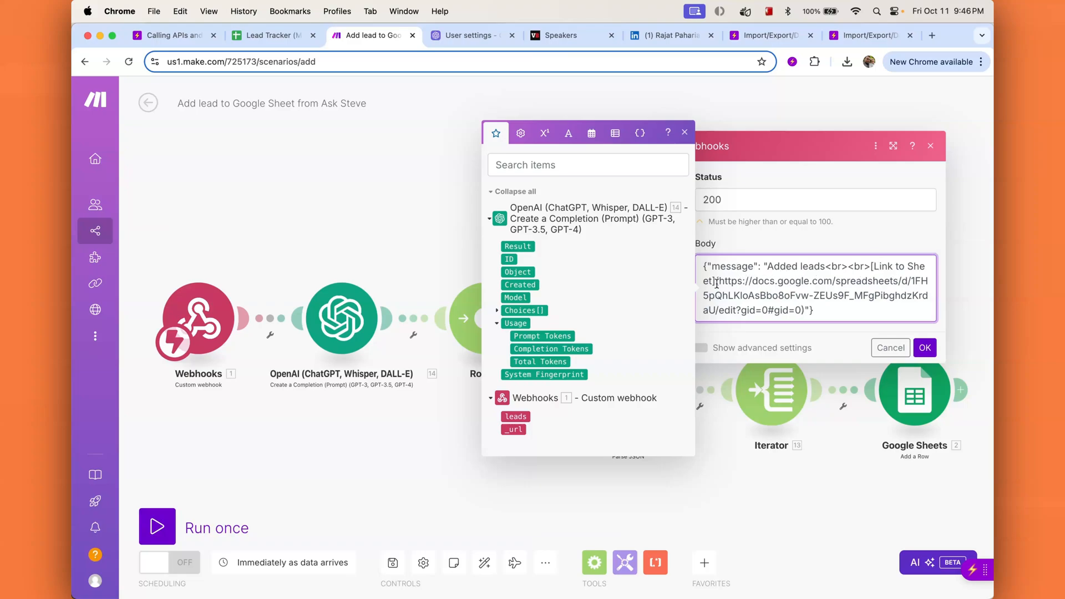
pyautogui.write(')')
pyautogui.click(924, 349)
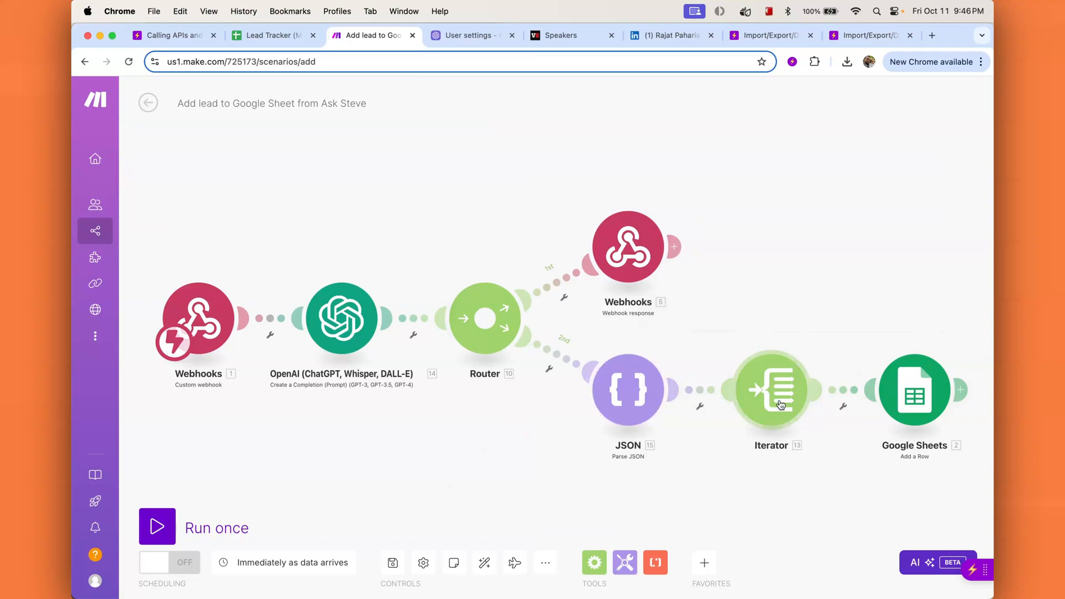
# Step: Create a Google connection for the Sheets module by signing in and allowing Drive and Sheets access
pyautogui.click(916, 398)
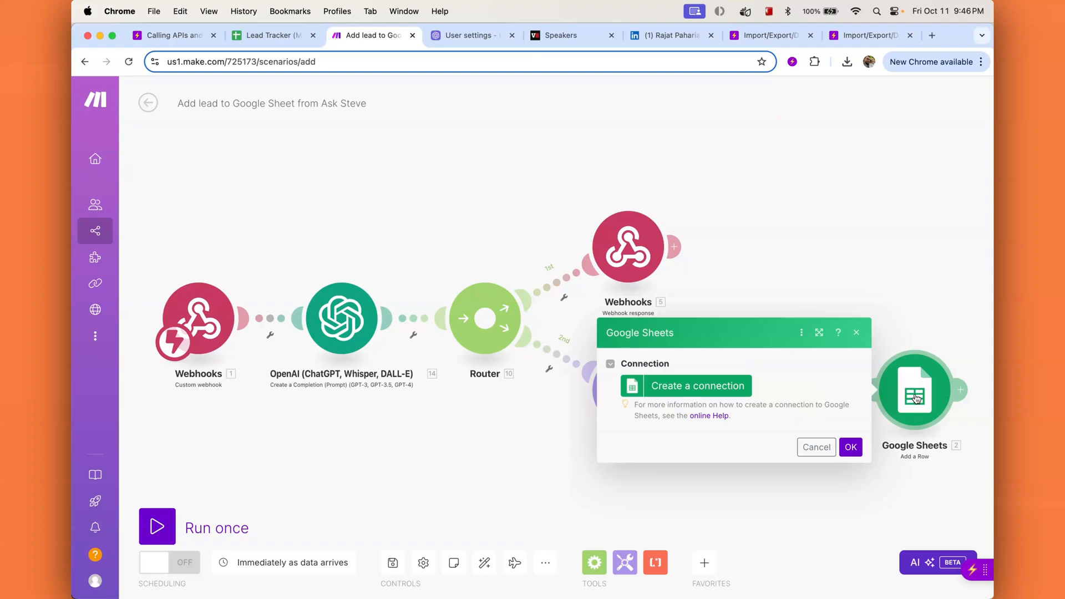
pyautogui.click(681, 387)
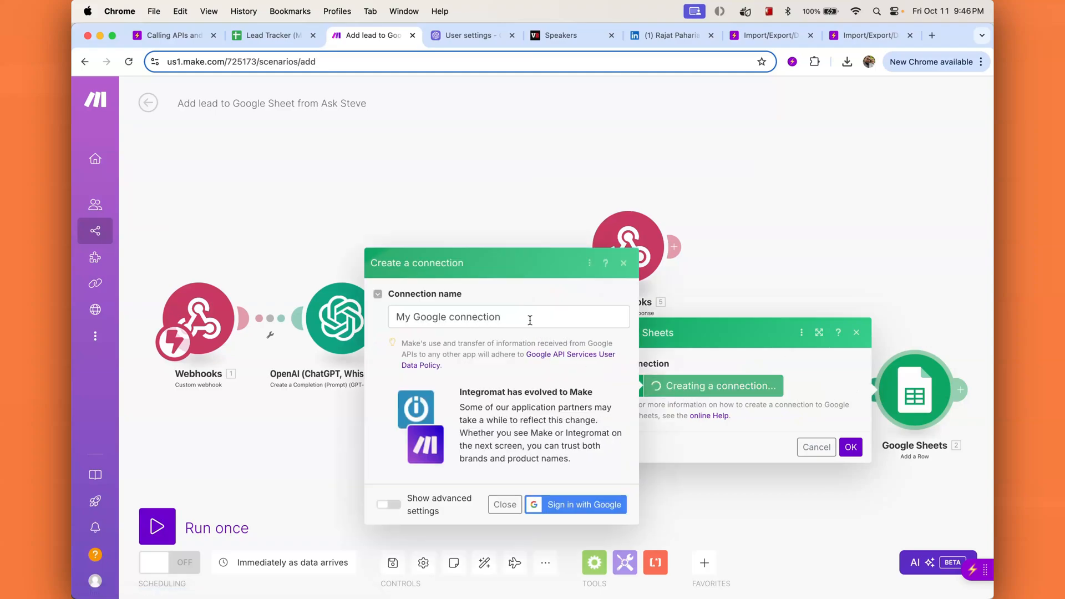
pyautogui.click(589, 508)
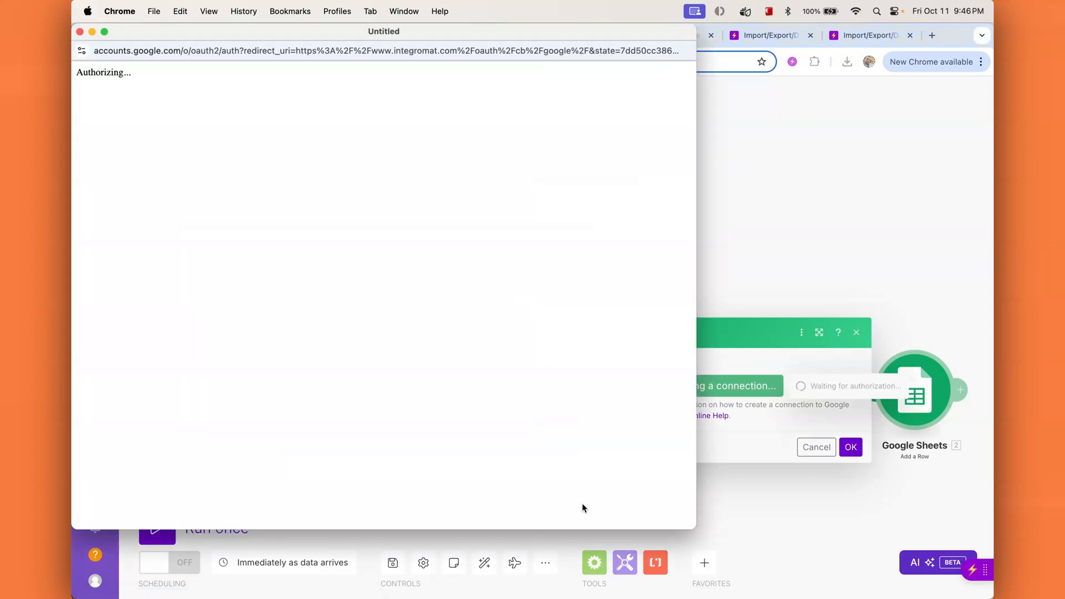
pyautogui.click(477, 244)
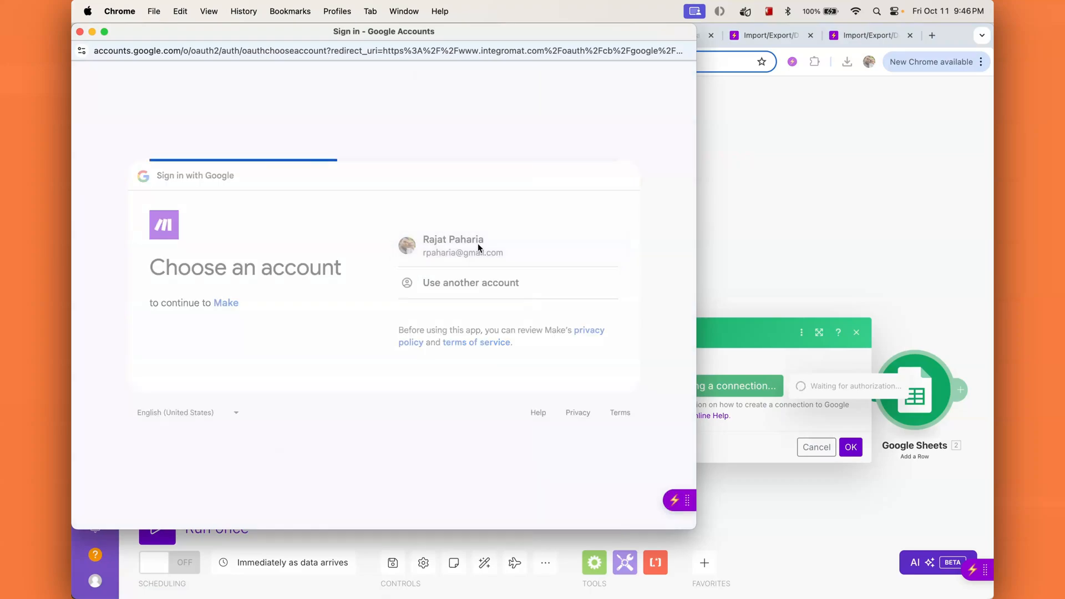
pyautogui.click(559, 358)
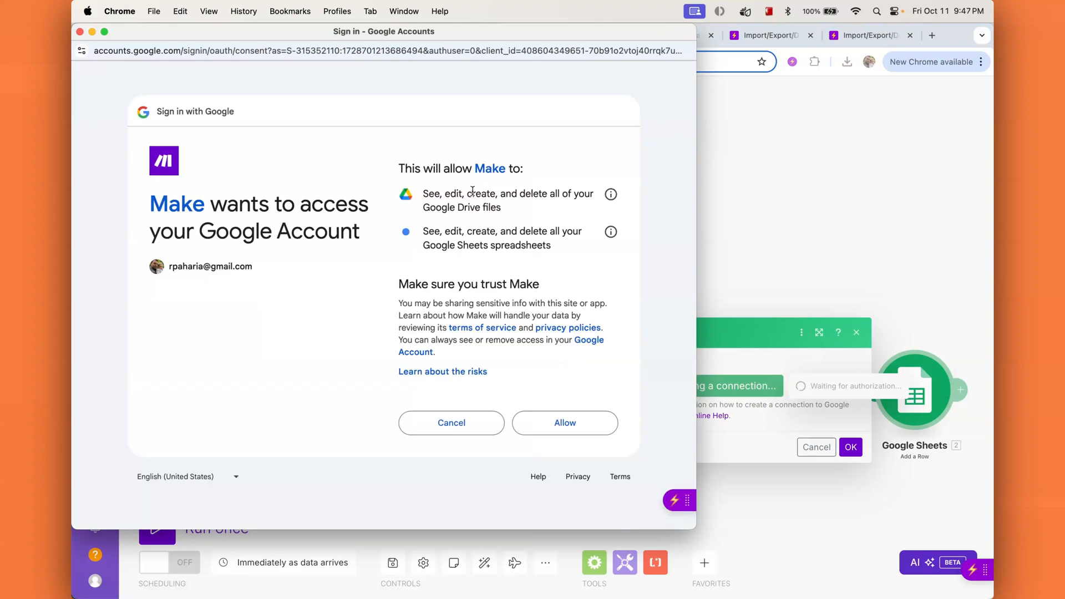
pyautogui.click(561, 430)
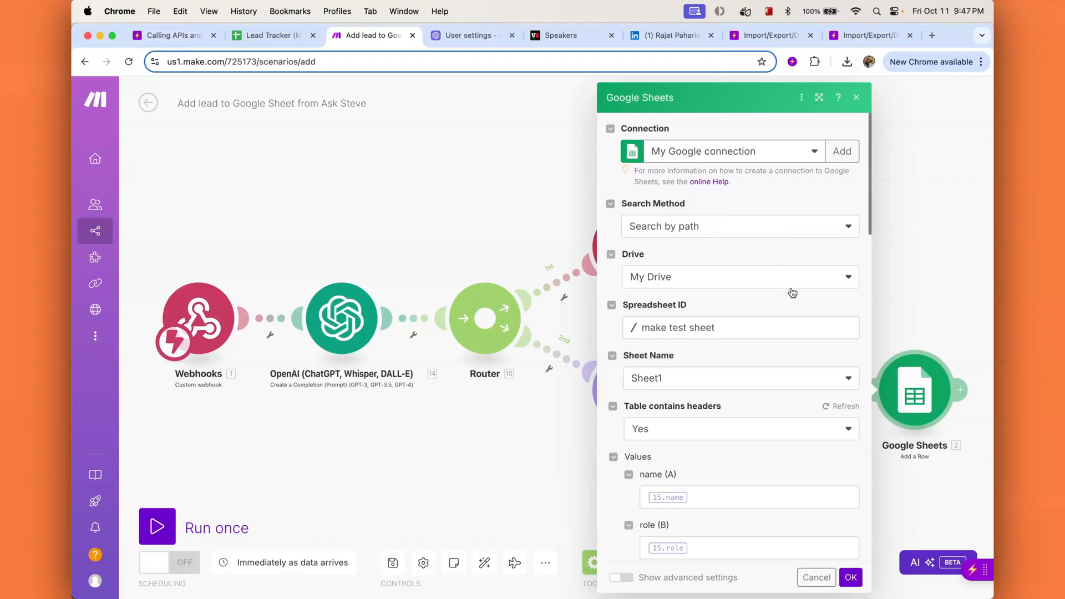
# Step: Point the Add a Row module at the Lead Tracker (Make.com) spreadsheet and check its headers
pyautogui.click(720, 327)
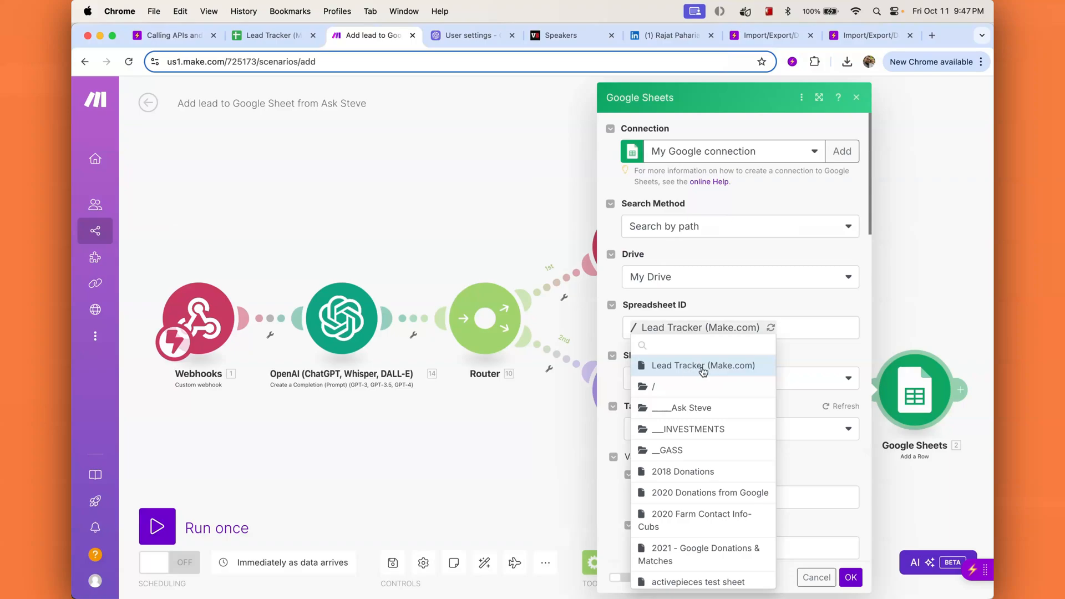
pyautogui.click(703, 367)
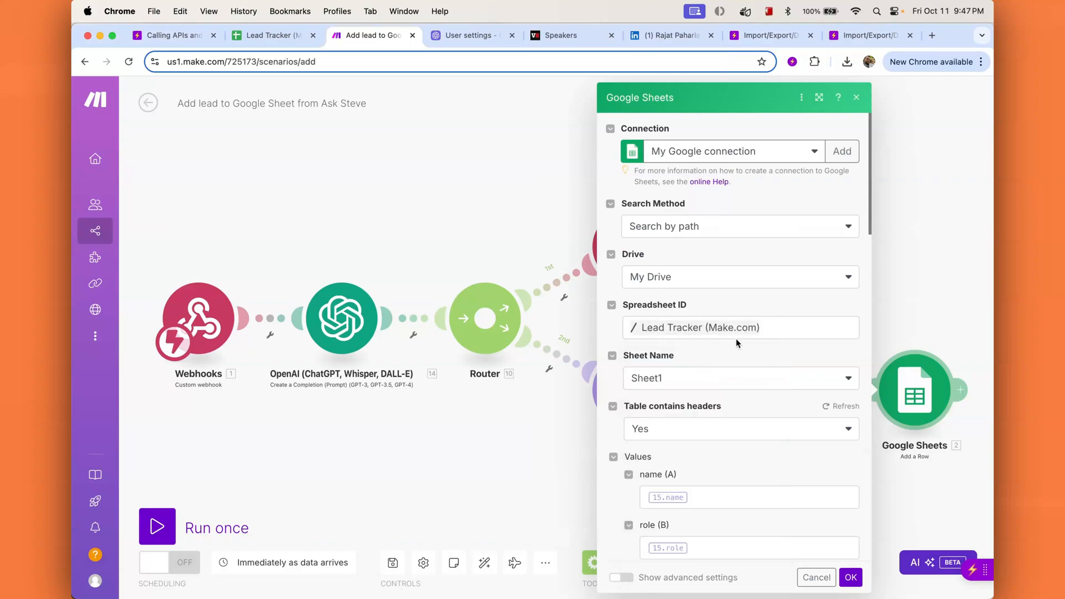
pyautogui.scroll(-2, 761, 382)
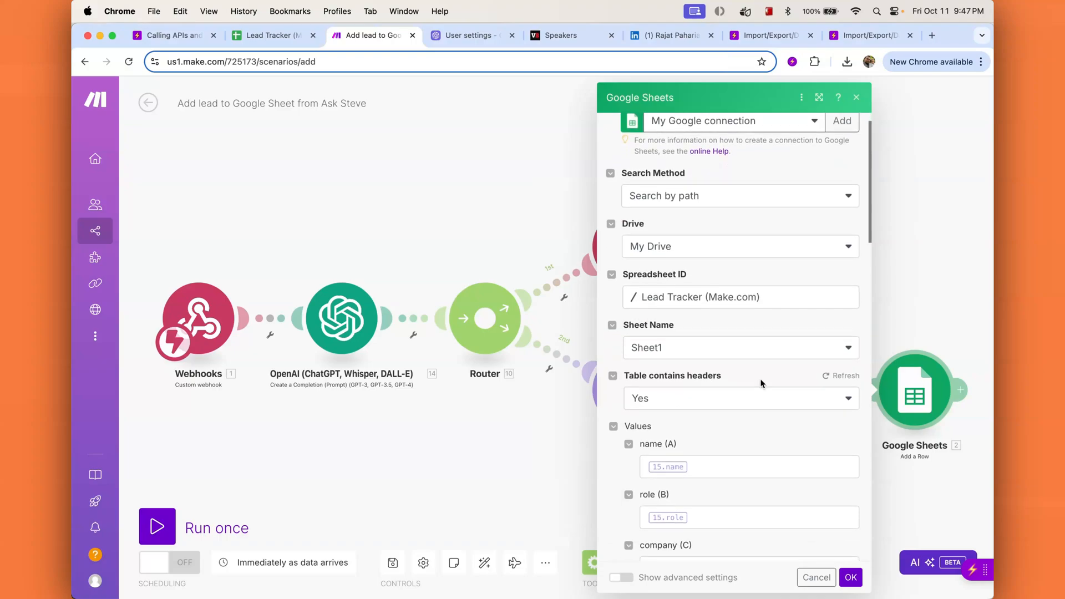
pyautogui.click(271, 36)
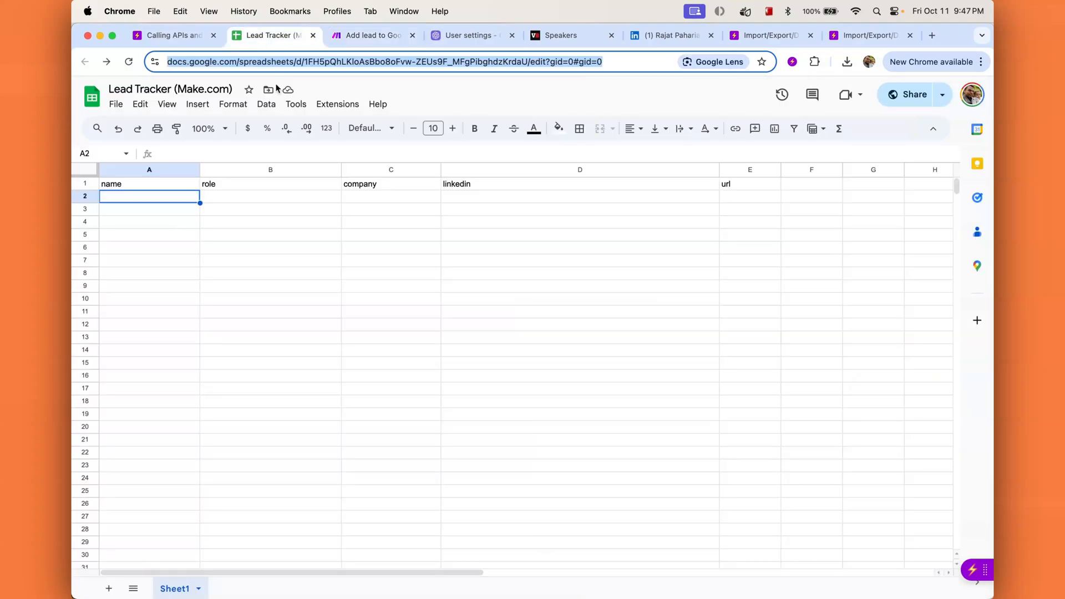
pyautogui.click(377, 36)
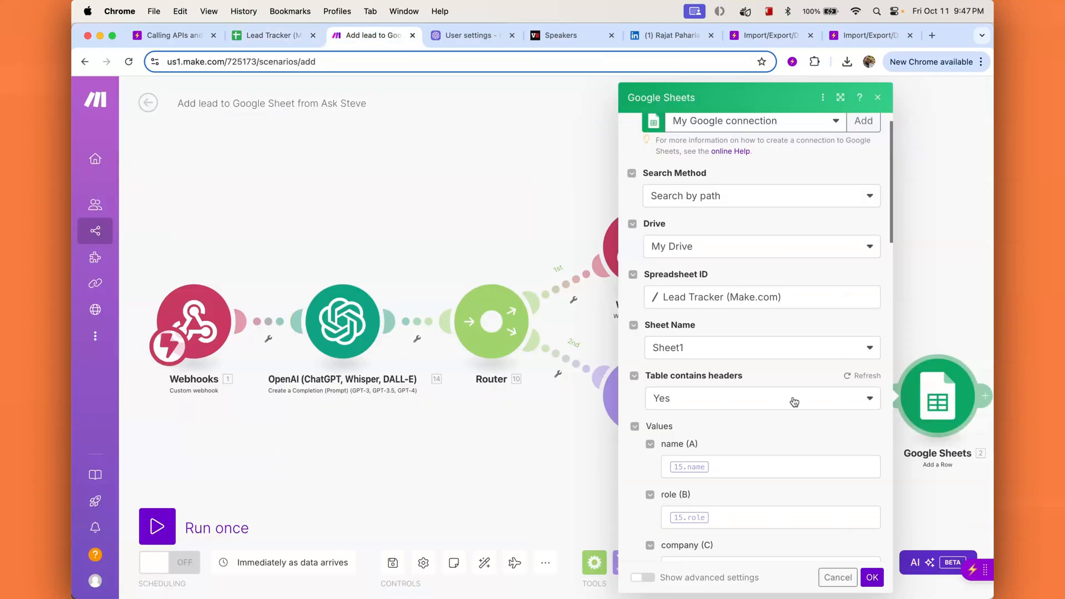
# Step: Review the name, role, company, linkedin and url mappings to columns A–E and confirm
pyautogui.scroll(-2, 749, 404)
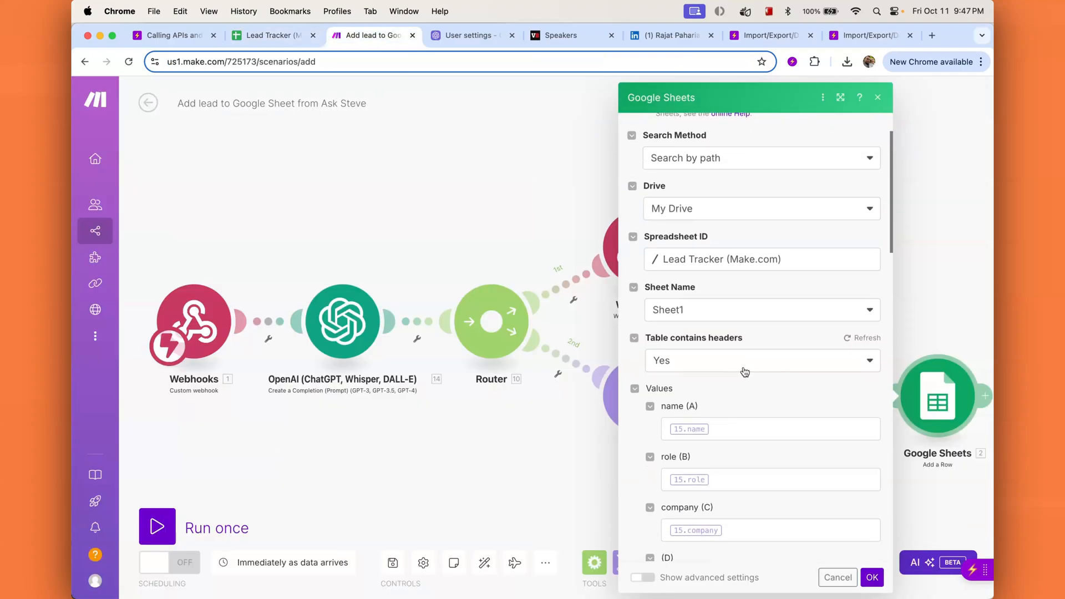
pyautogui.scroll(-5, 743, 394)
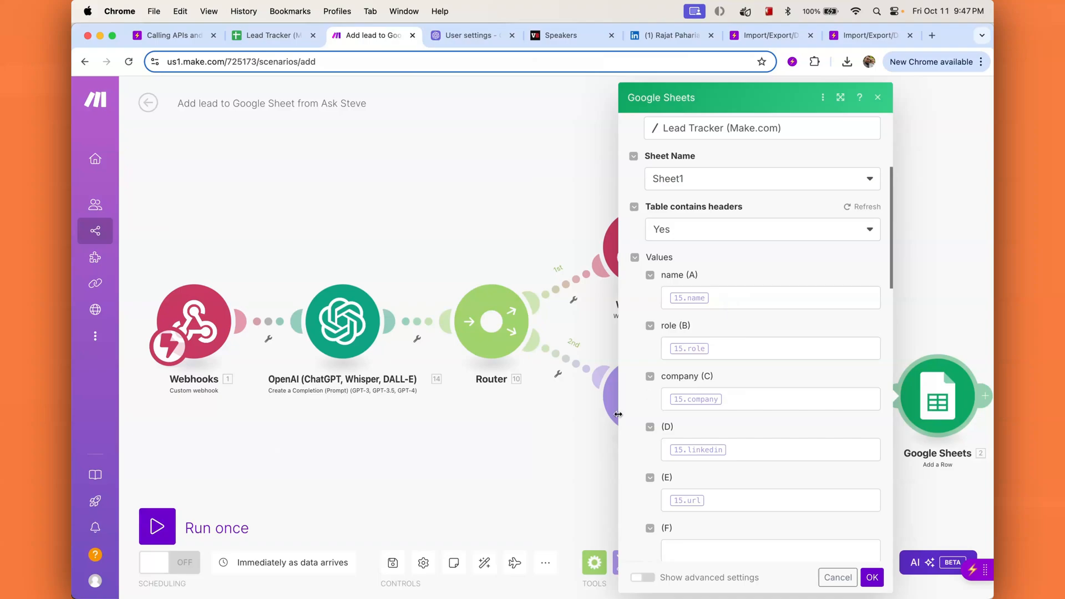
pyautogui.click(773, 293)
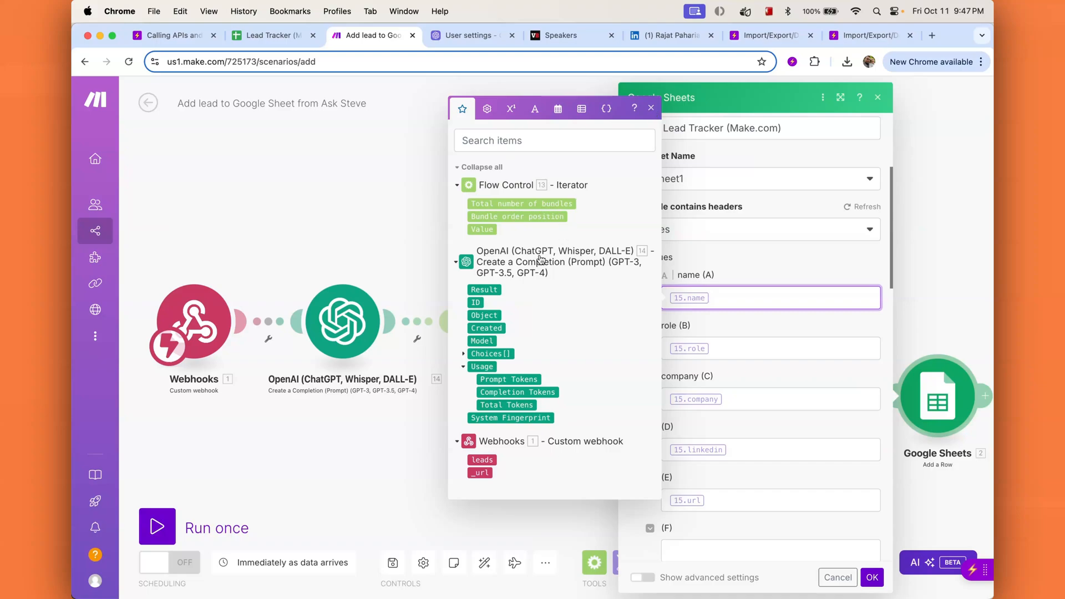
pyautogui.click(652, 108)
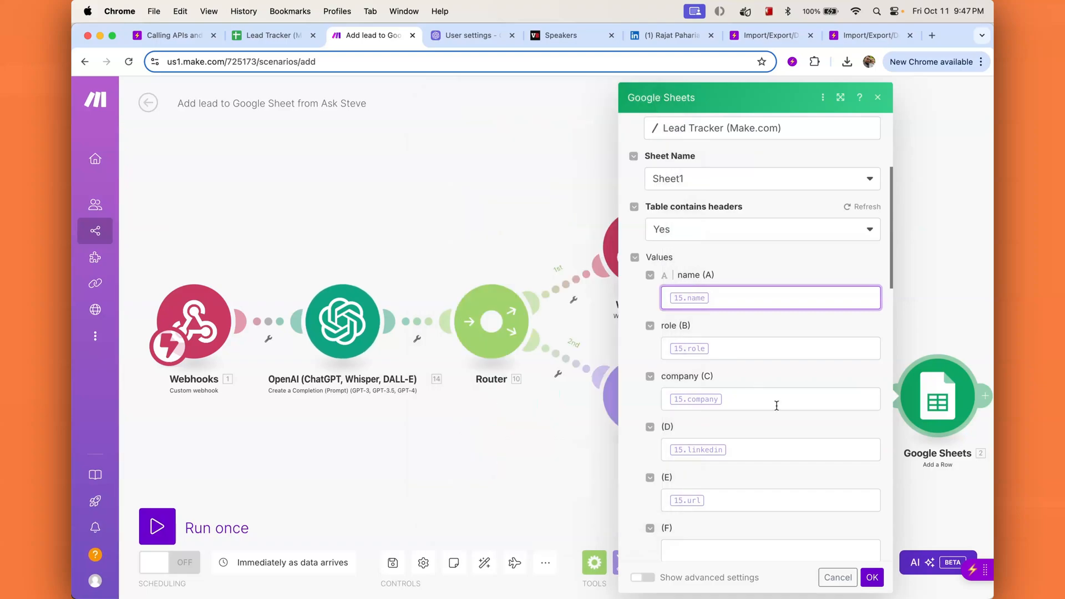
pyautogui.scroll(-7, 767, 423)
pyautogui.scroll(5, 729, 333)
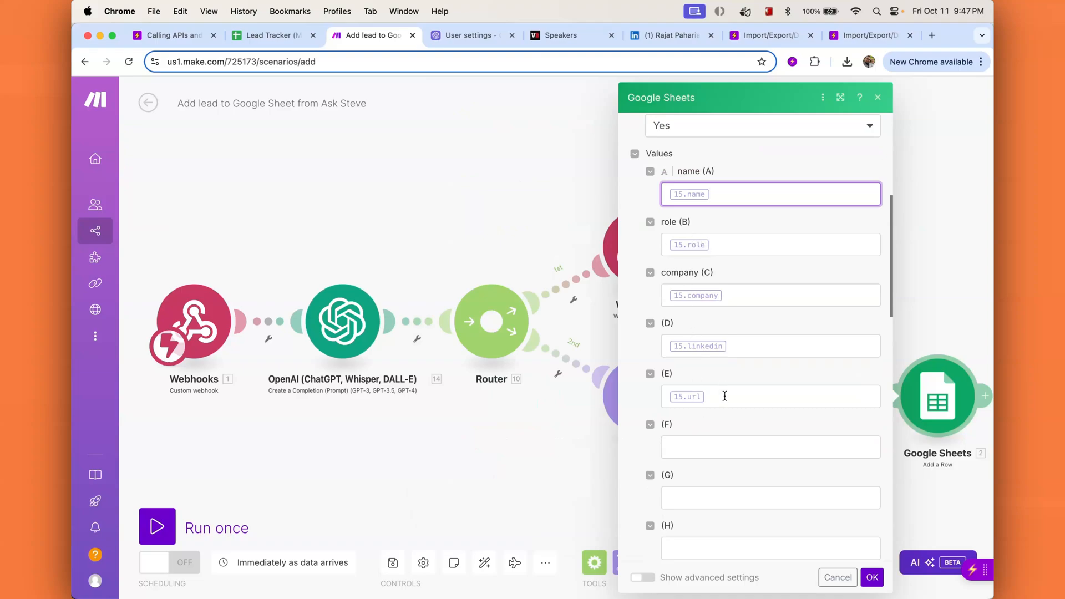
pyautogui.scroll(-12, 727, 408)
pyautogui.scroll(-5, 730, 409)
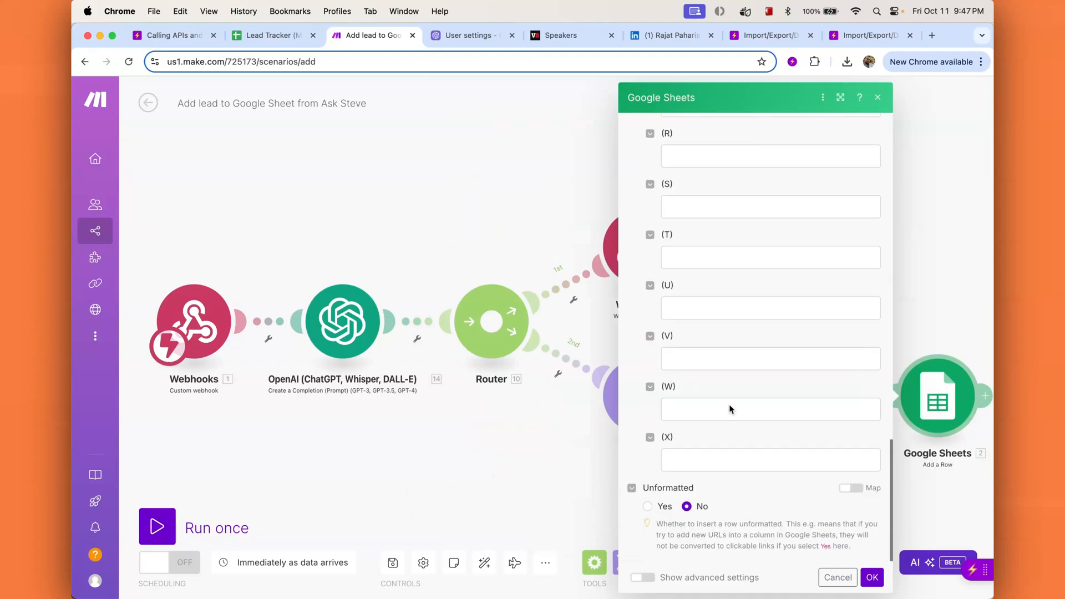
pyautogui.click(871, 578)
pyautogui.hscroll(-2, 866, 492)
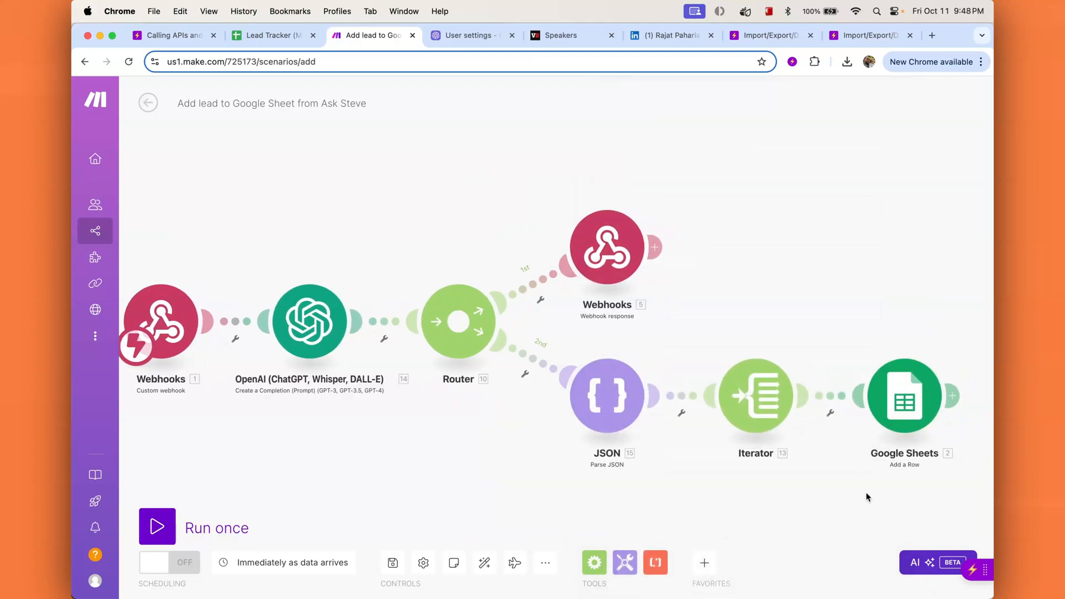
pyautogui.hscroll(2, 866, 492)
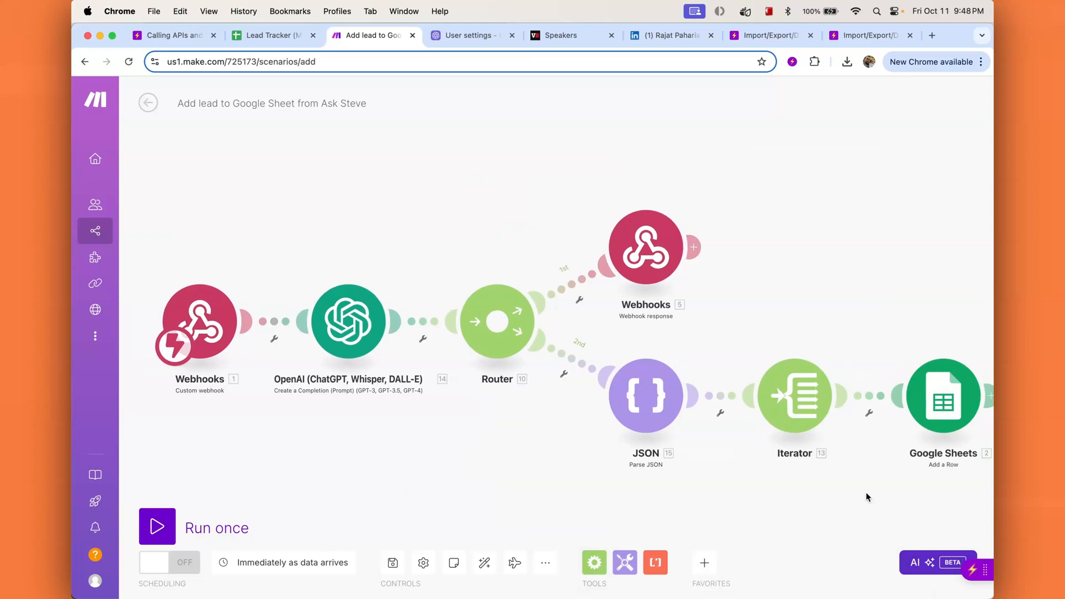
# Step: Run the scenario once and send the three selected speakers via 'Add lead to Google Sheet (Make.com)'
pyautogui.click(158, 529)
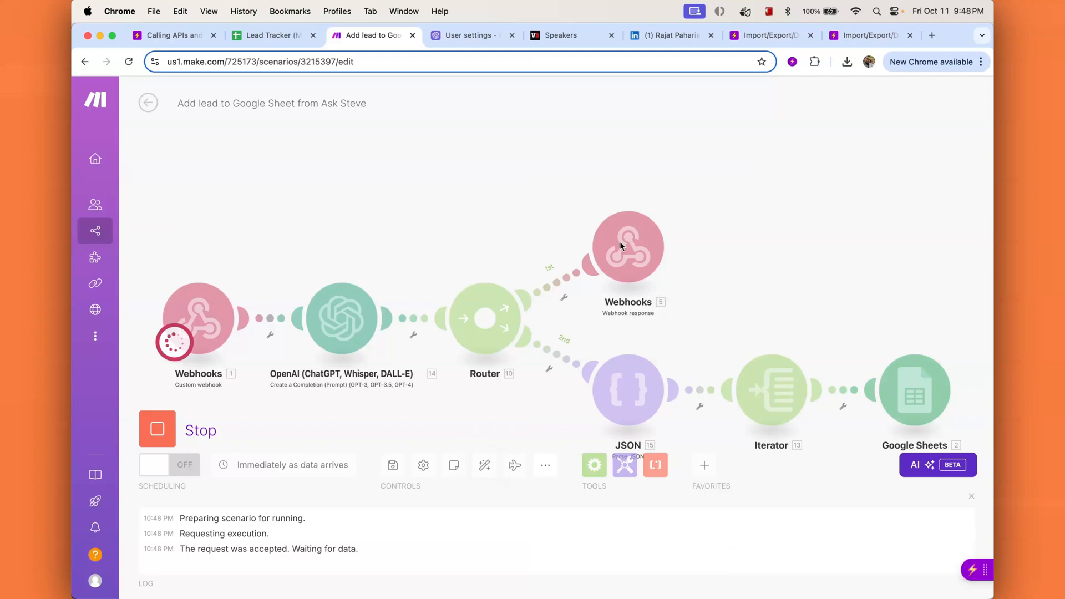
pyautogui.click(563, 35)
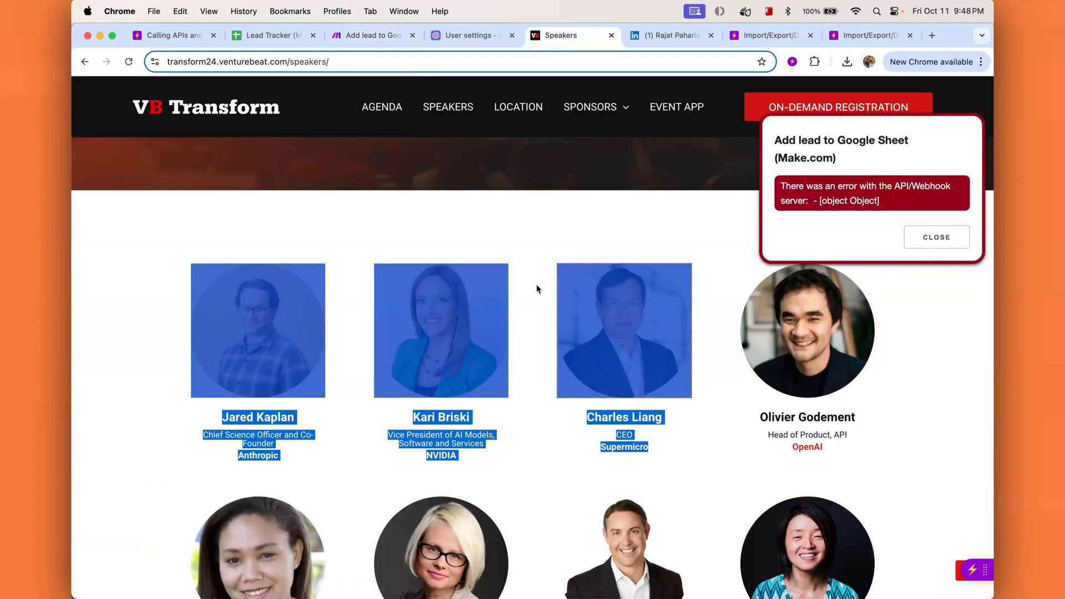
pyautogui.click(932, 237)
pyautogui.rightClick(618, 327)
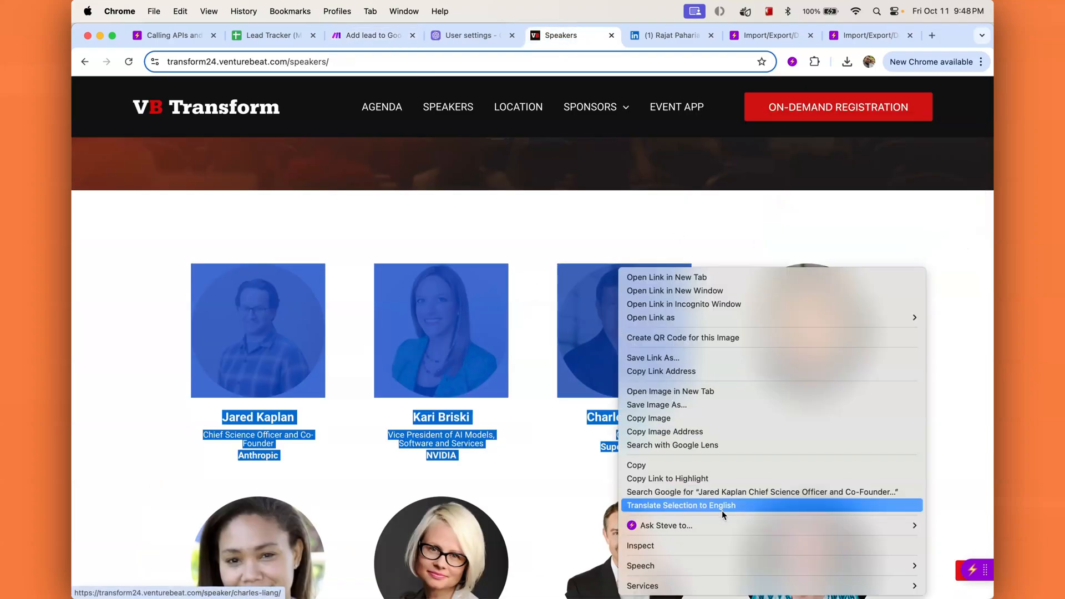
pyautogui.moveTo(637, 525)
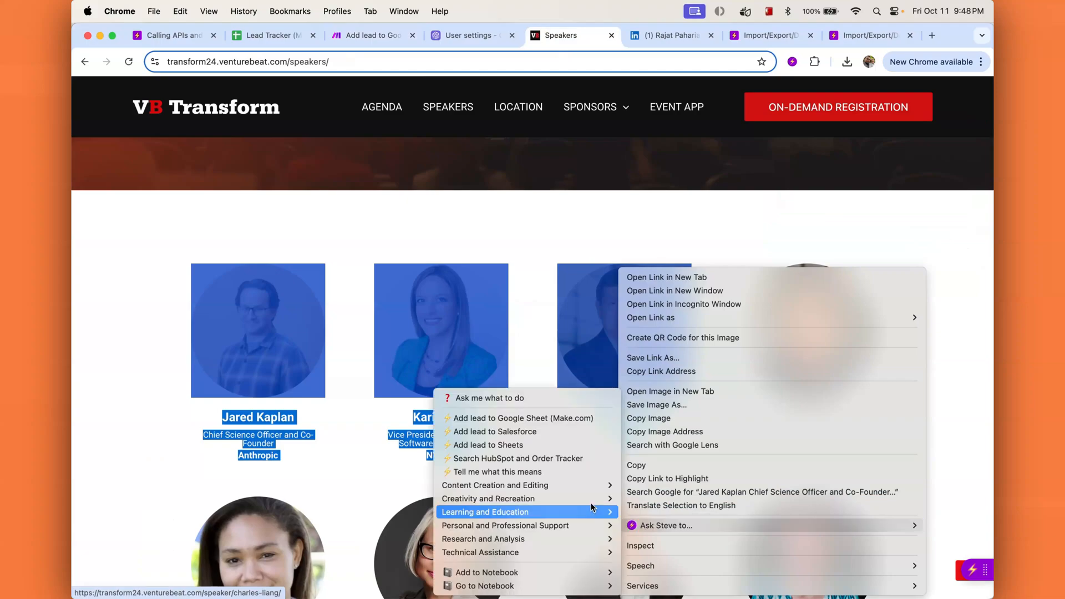
pyautogui.click(525, 419)
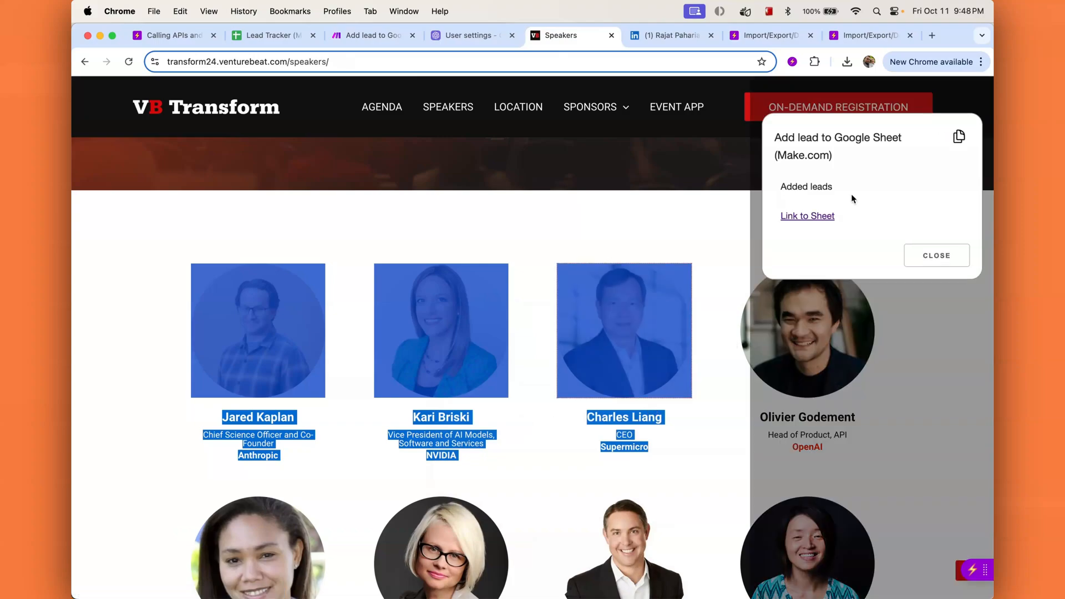
pyautogui.click(811, 216)
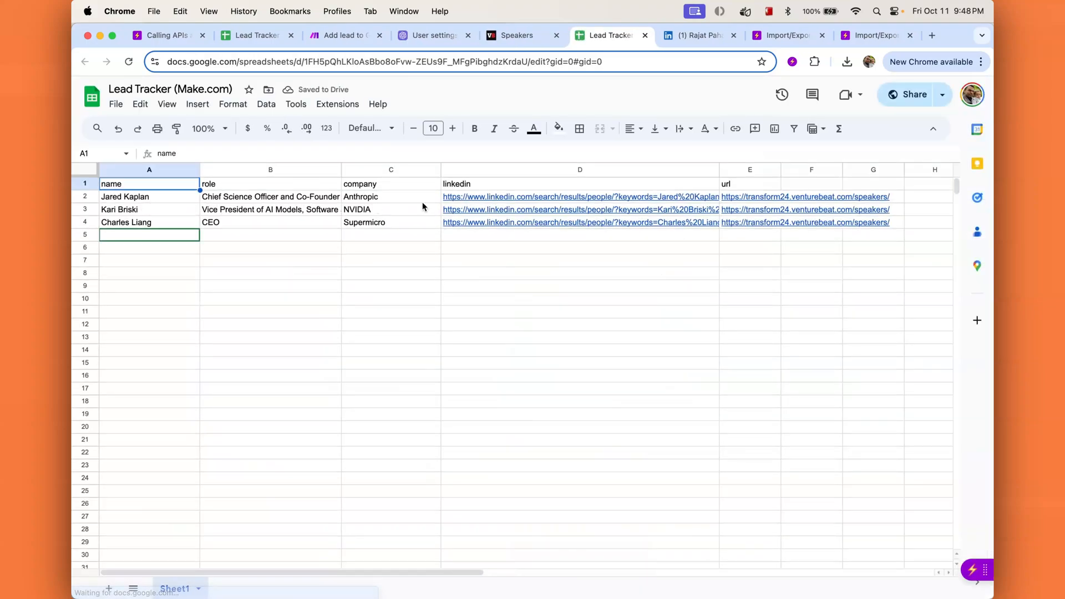
# Step: Inspect the first lead's name, role, company and LinkedIn search link in row 2
pyautogui.click(133, 200)
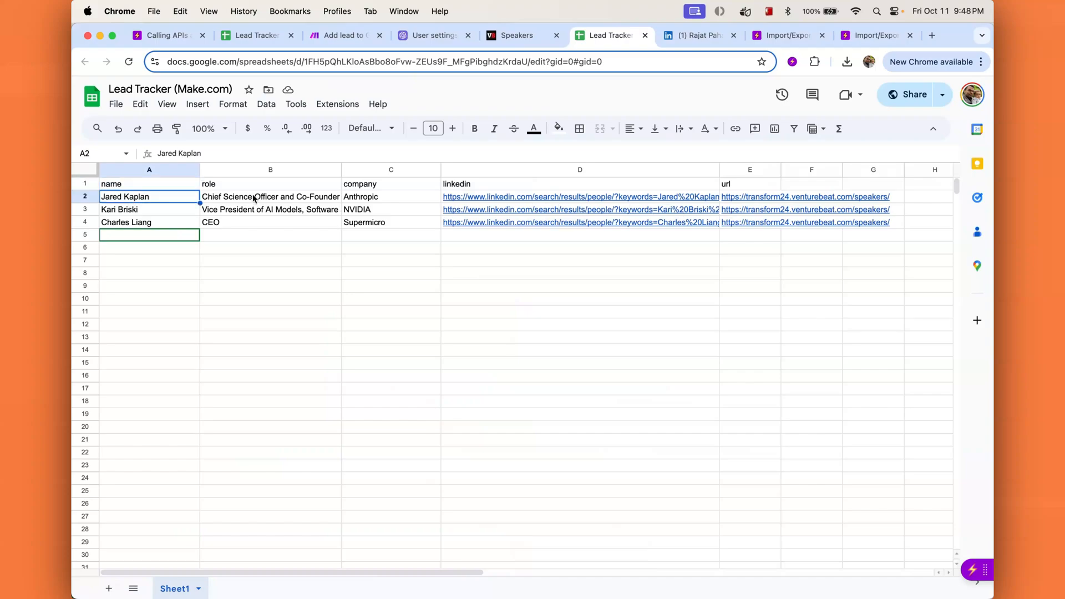
pyautogui.click(258, 199)
pyautogui.click(387, 199)
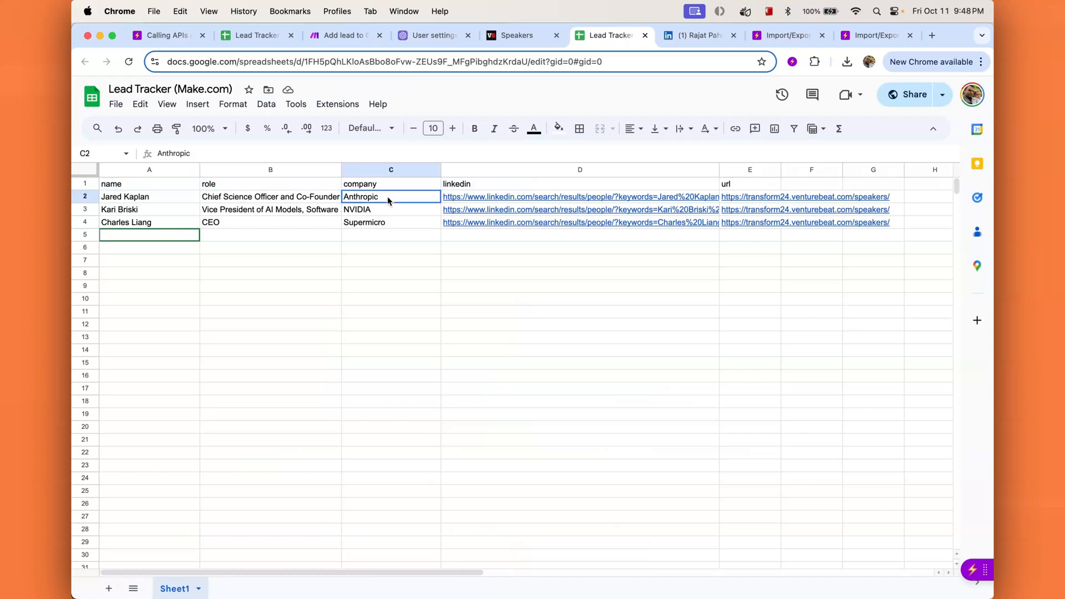
pyautogui.click(508, 198)
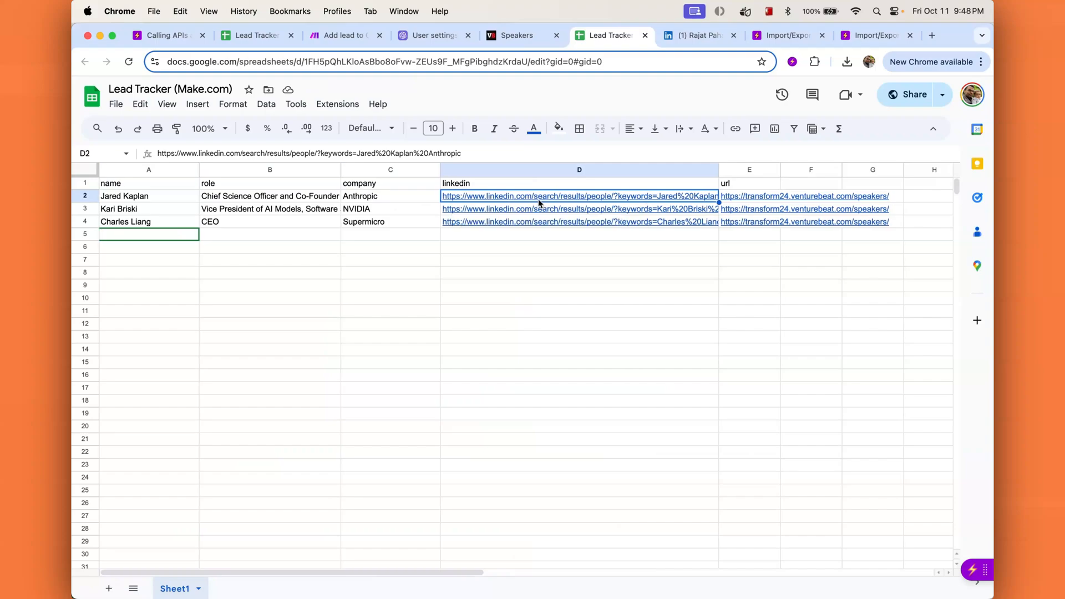
pyautogui.hscroll(1, 548, 201)
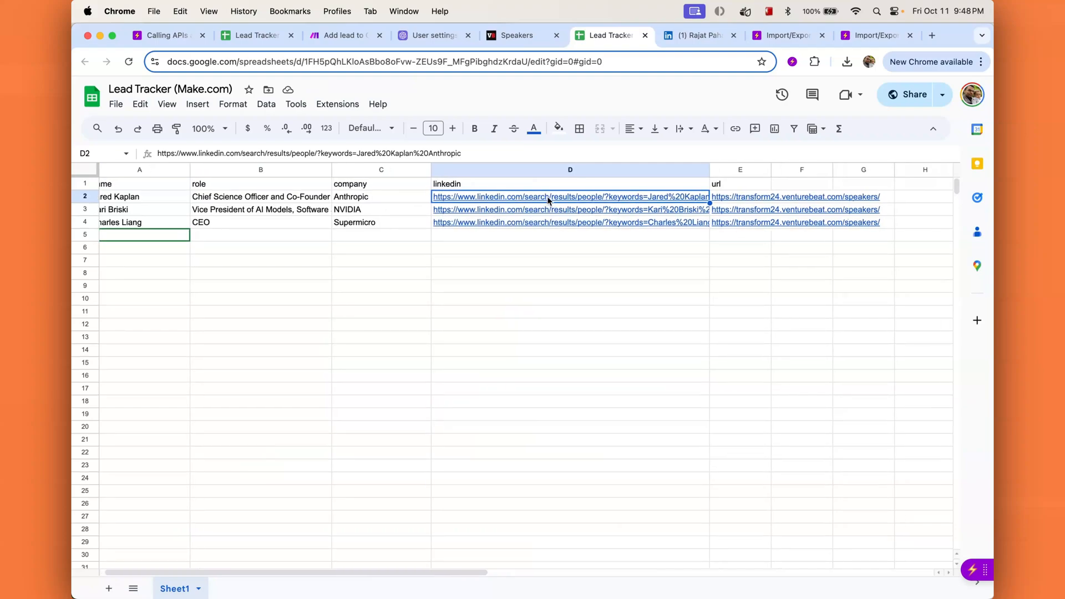
# Step: Open and close the Supermicro and NVIDIA leads' LinkedIn searches, then go to the LinkedIn profile
pyautogui.click(582, 223)
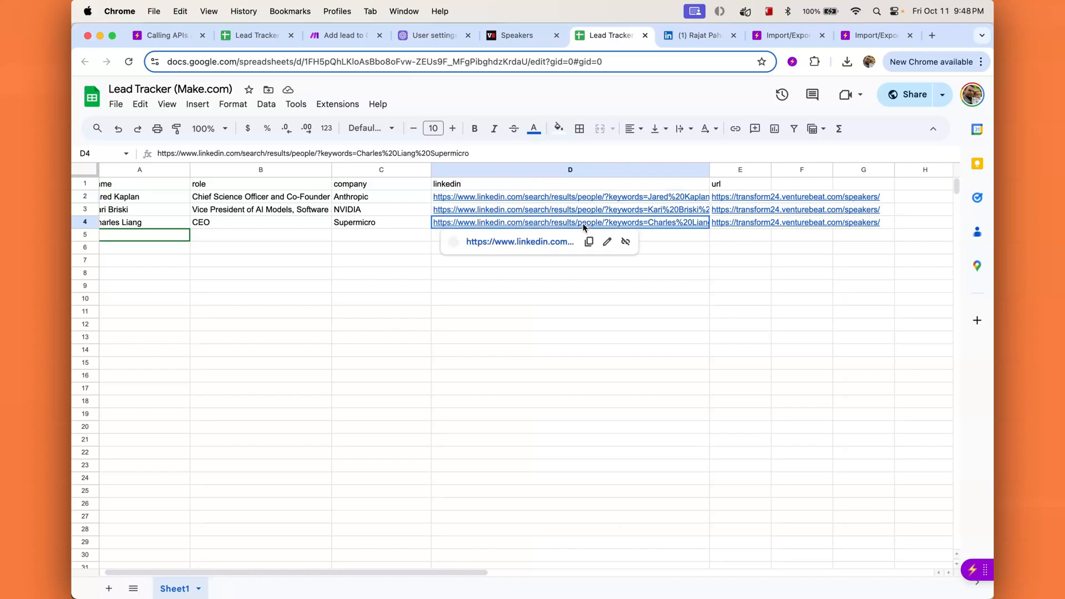
pyautogui.click(551, 244)
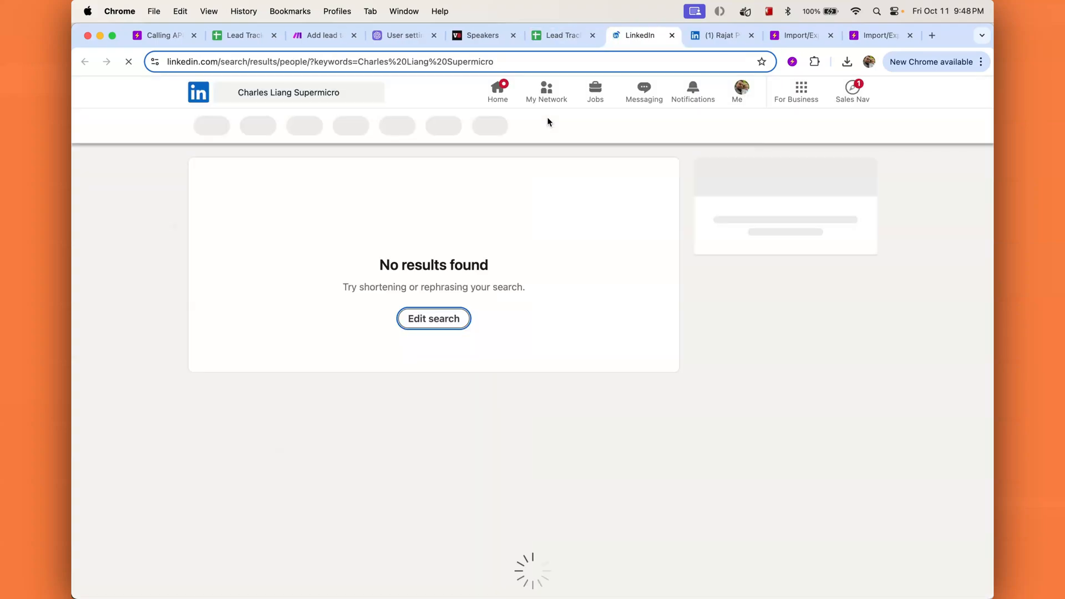
pyautogui.click(672, 35)
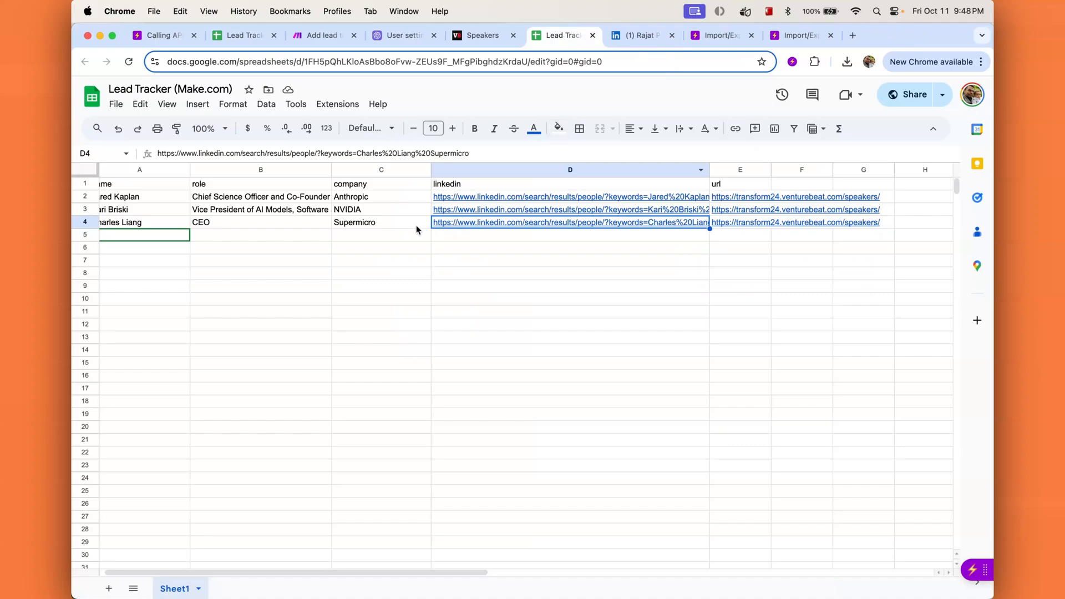
pyautogui.click(527, 209)
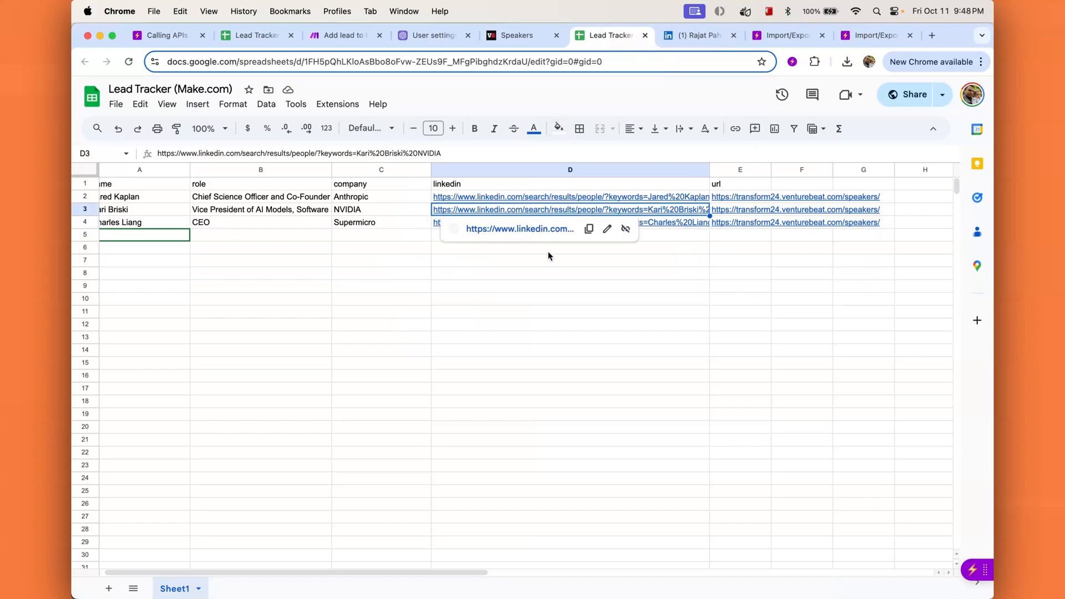
pyautogui.click(527, 230)
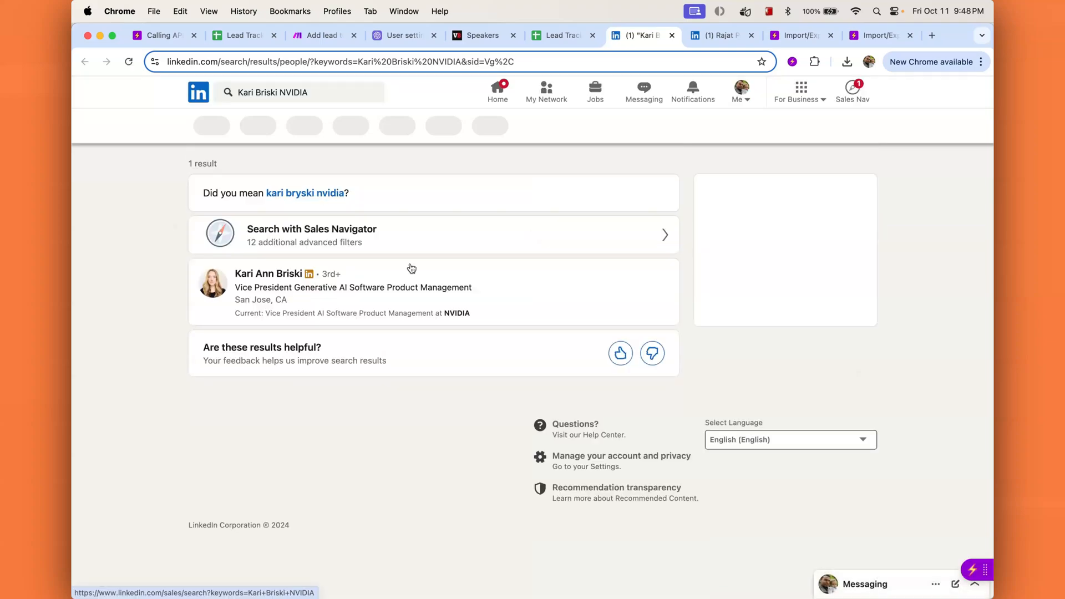
pyautogui.click(671, 35)
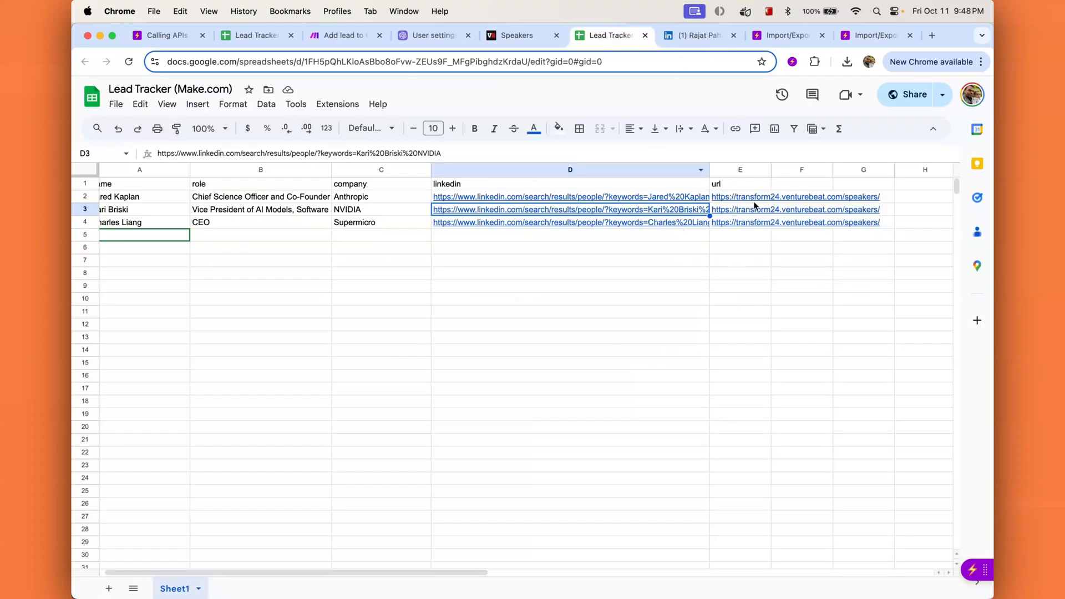
pyautogui.click(698, 35)
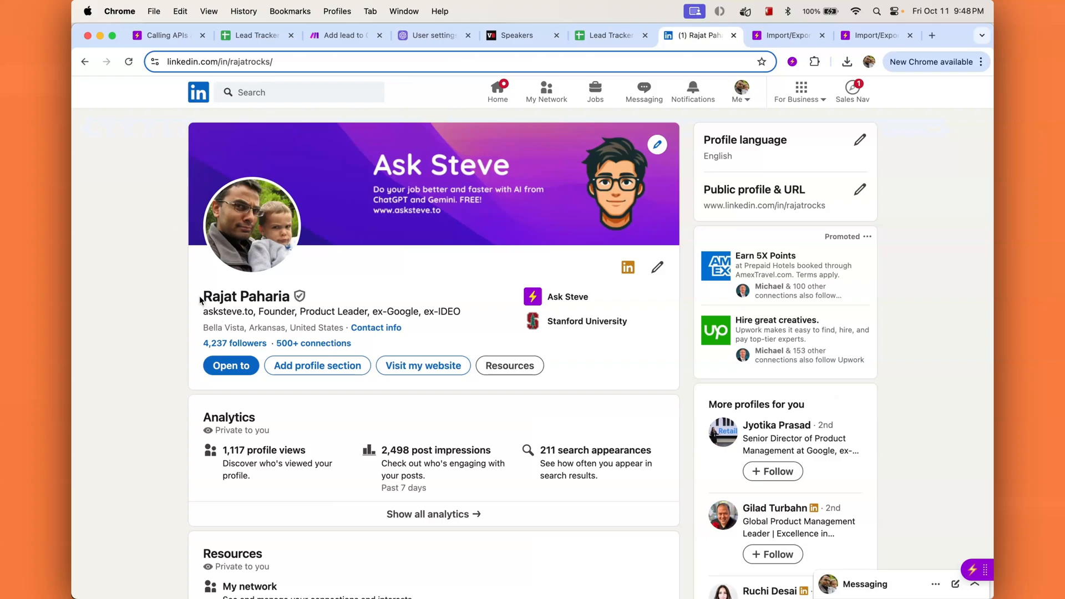
# Step: Try adding the profile's selected name and headline as a lead, dismiss the webhook error, return to Make
pyautogui.moveTo(201, 300); pyautogui.dragTo(464, 315)
pyautogui.rightClick(267, 309)
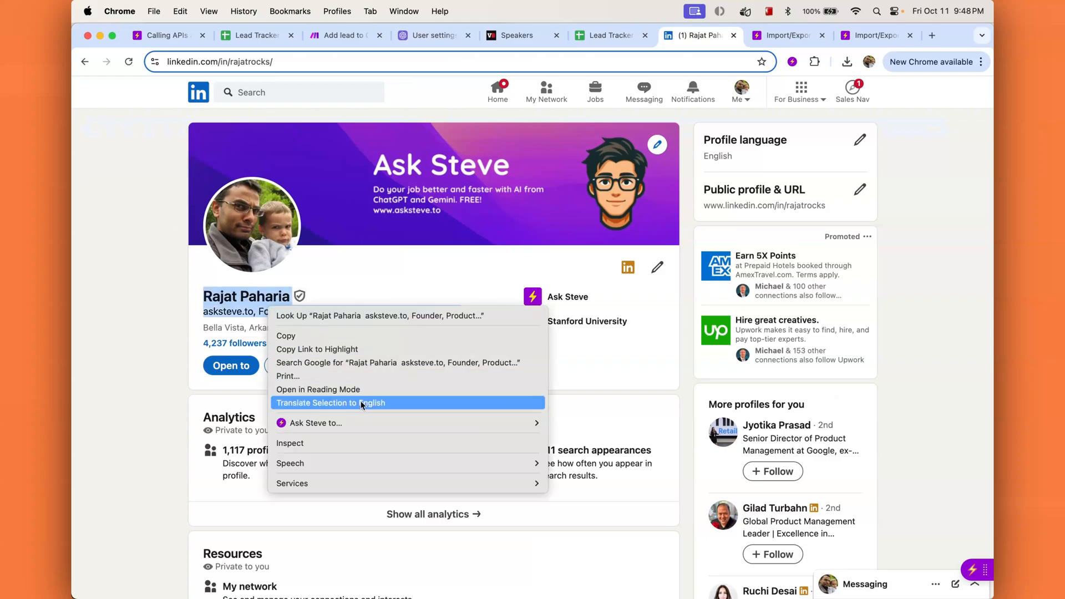
pyautogui.moveTo(361, 422)
pyautogui.click(631, 420)
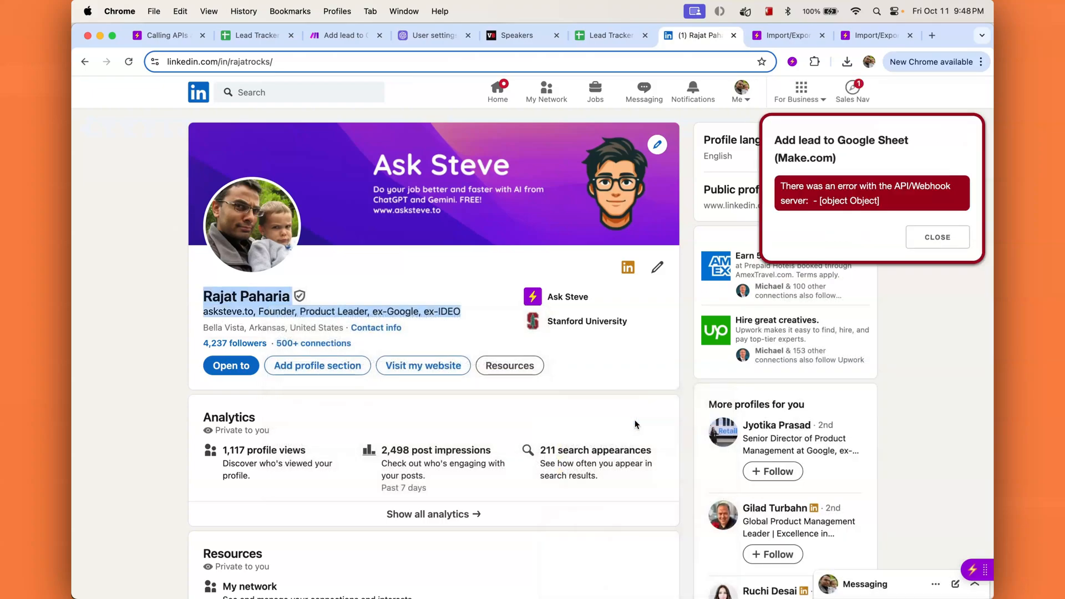
pyautogui.click(941, 239)
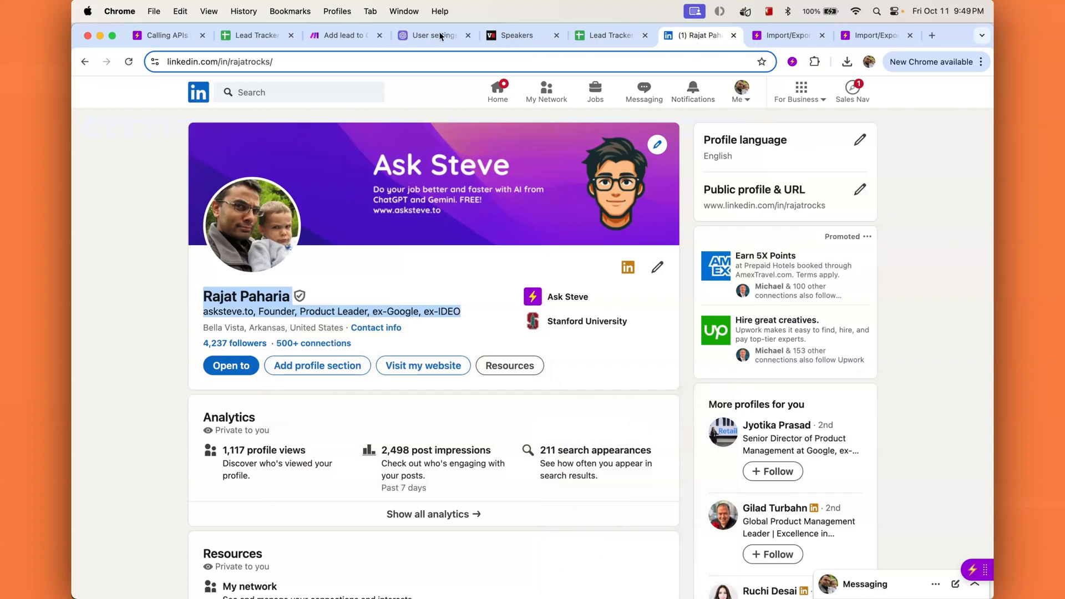
pyautogui.click(336, 37)
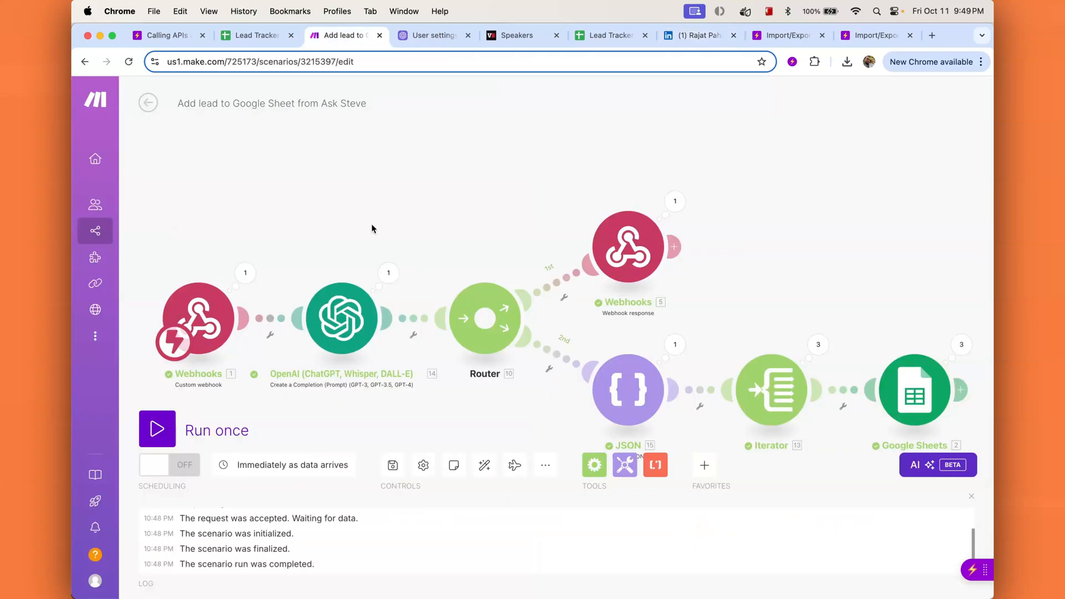
# Step: Switch the scenario on with the old queued webhook data deleted, then return to the LinkedIn profile
pyautogui.click(183, 468)
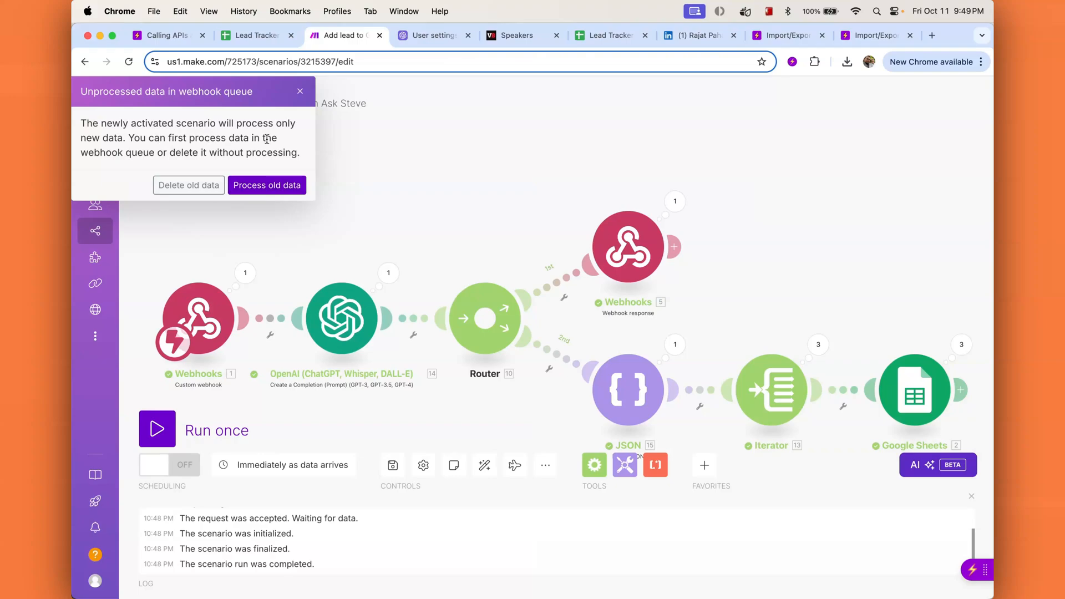
pyautogui.click(198, 185)
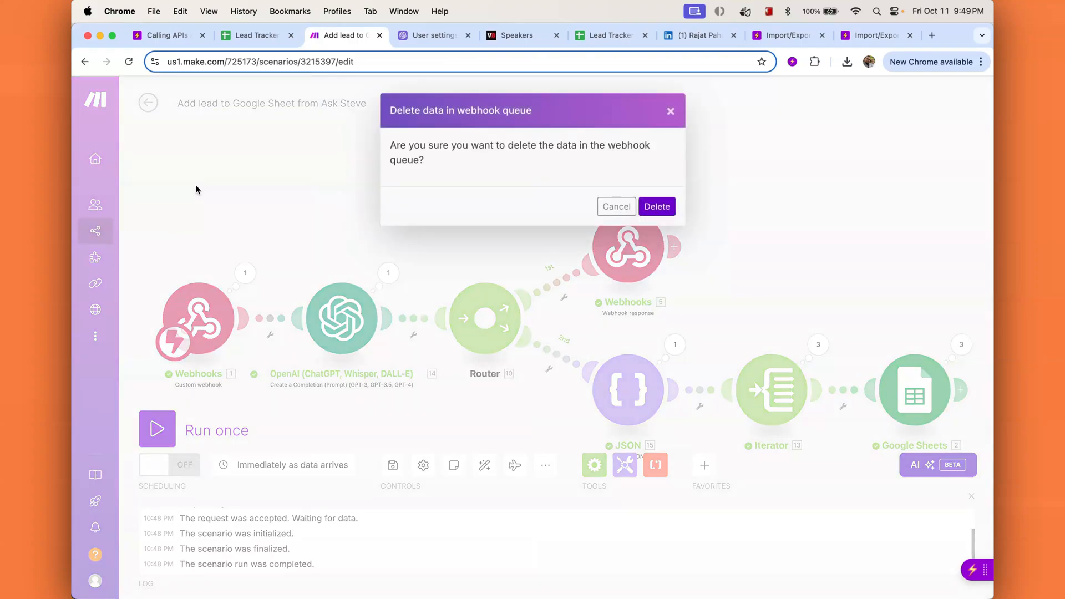
pyautogui.click(662, 206)
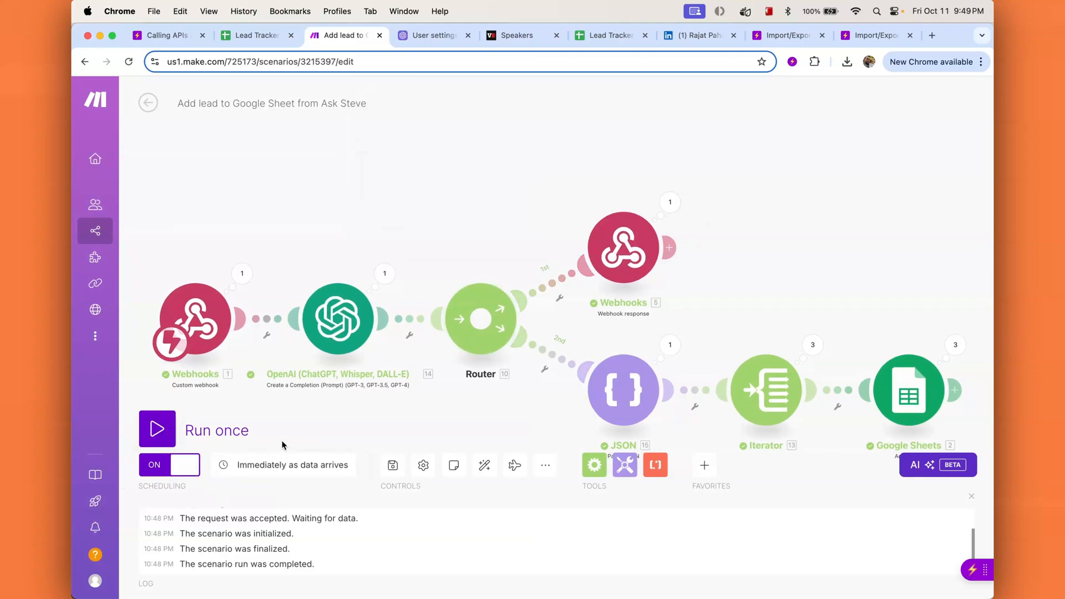
pyautogui.click(699, 40)
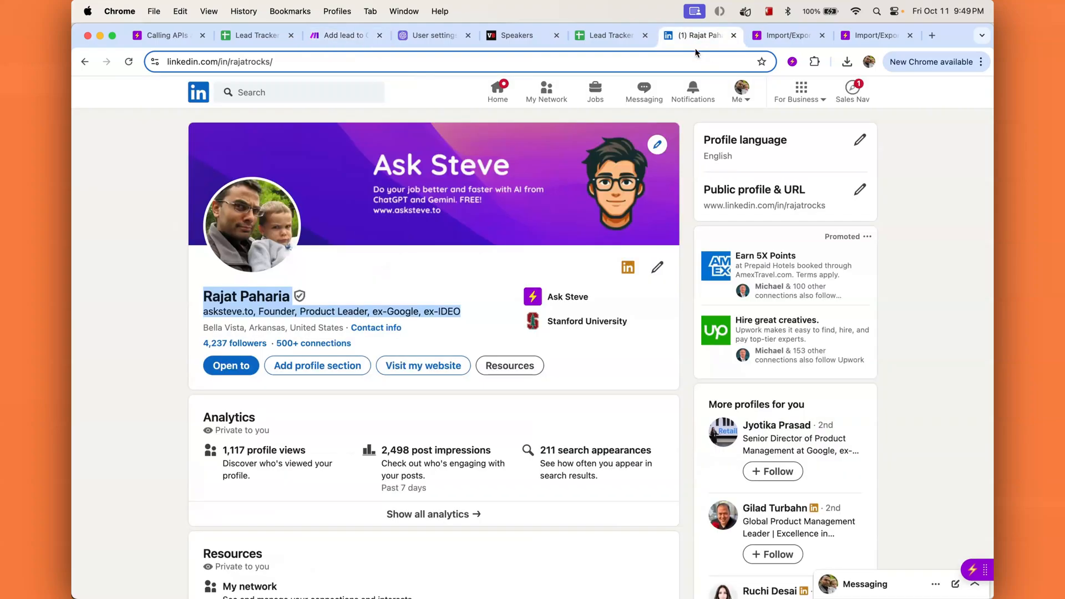
# Step: Send the current LinkedIn profile as a lead and check its new Lead Tracker row
pyautogui.rightClick(253, 302)
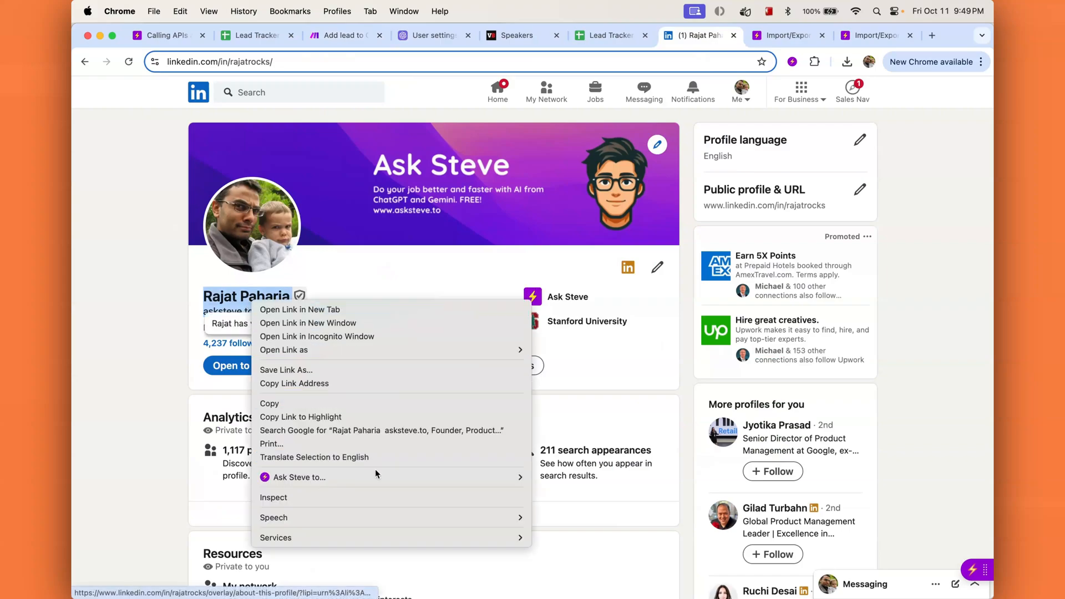
pyautogui.moveTo(407, 473)
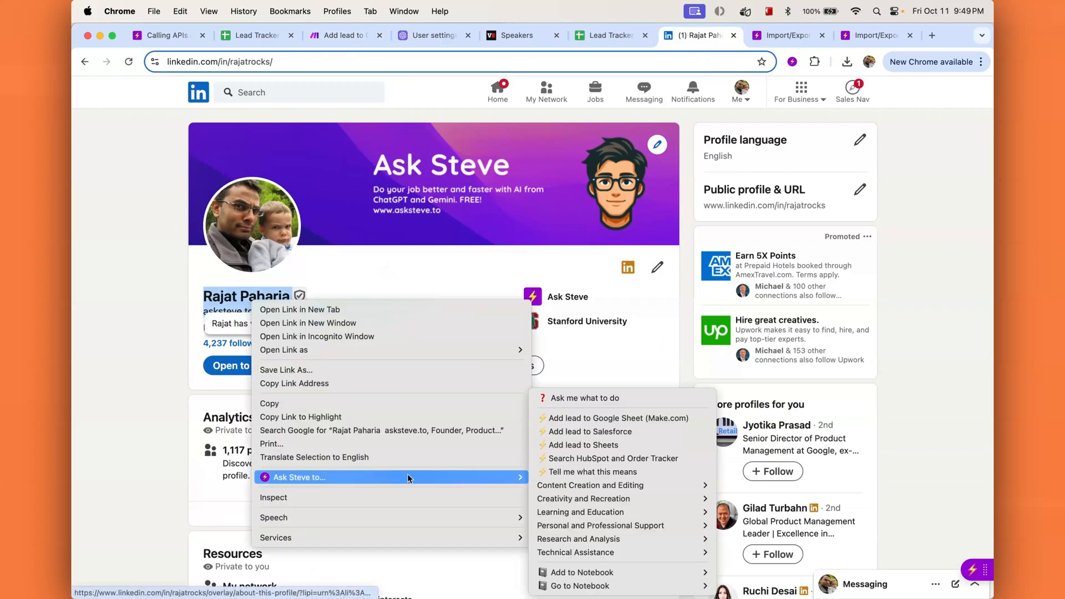
pyautogui.click(584, 418)
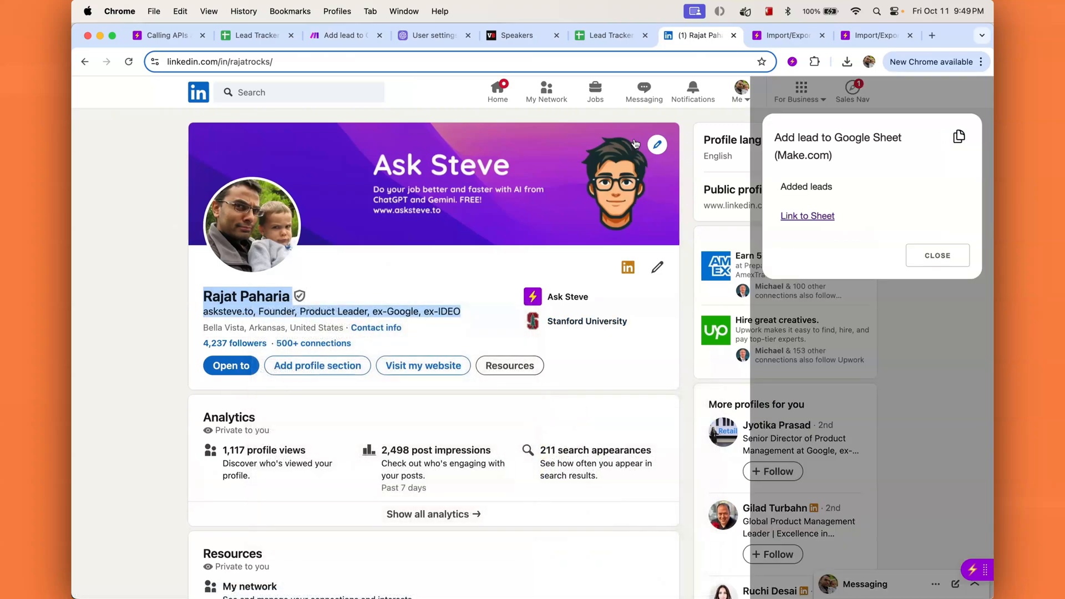
pyautogui.click(605, 35)
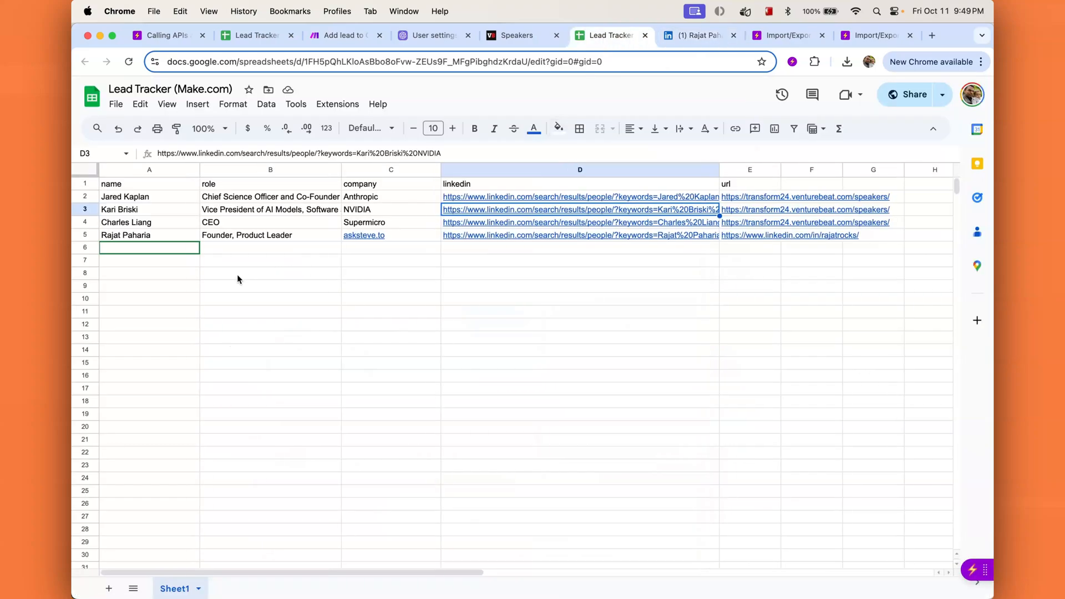
pyautogui.click(674, 36)
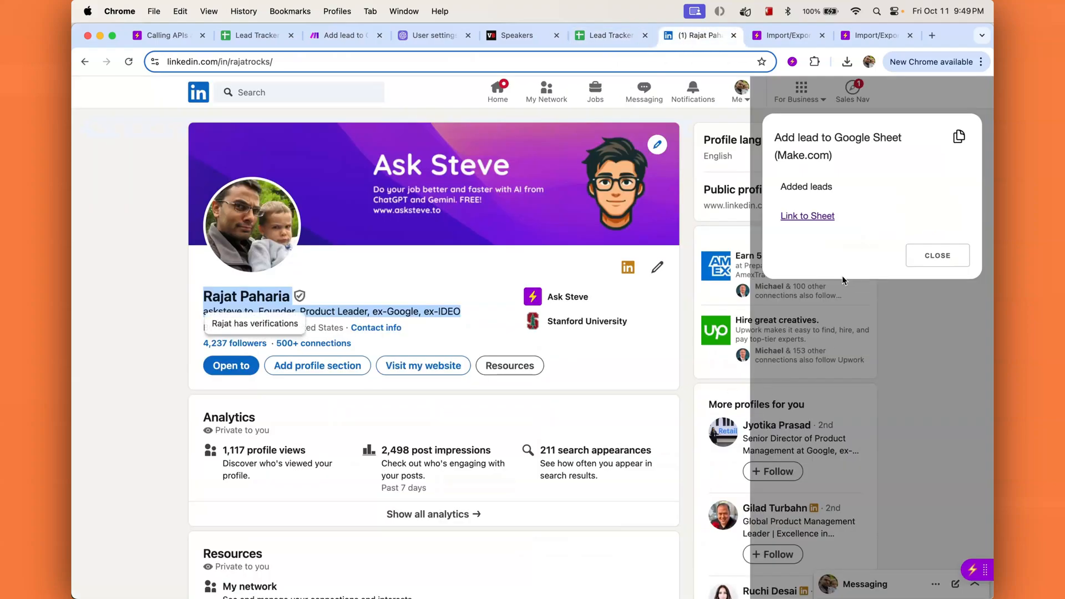
pyautogui.click(870, 252)
# Step: Open a suggested person's profile, send their name and headline as a lead, and check the sheet
pyautogui.scroll(-3, 783, 428)
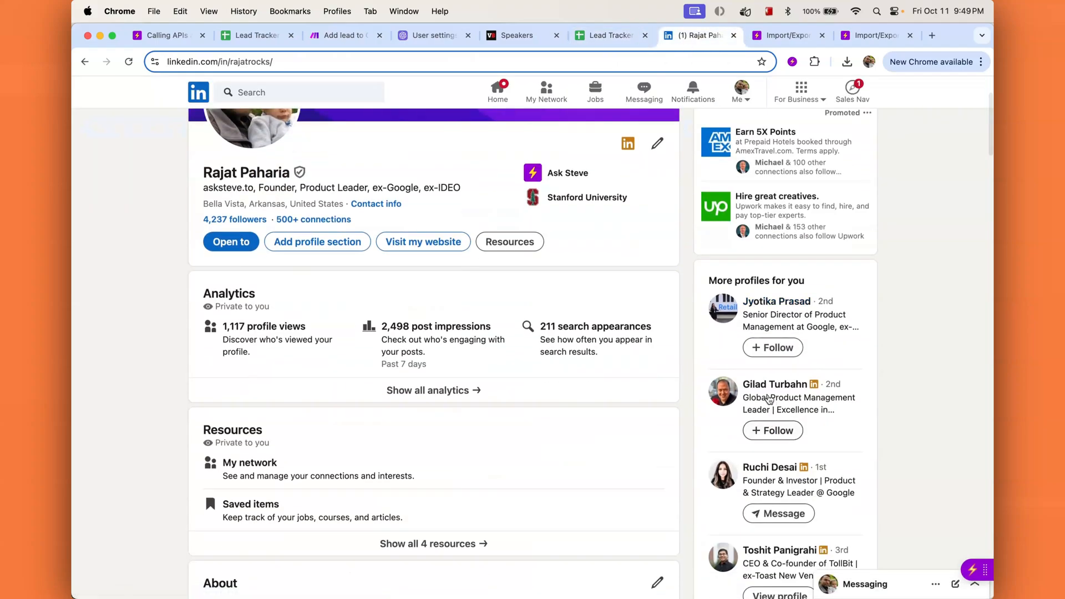
pyautogui.click(768, 412)
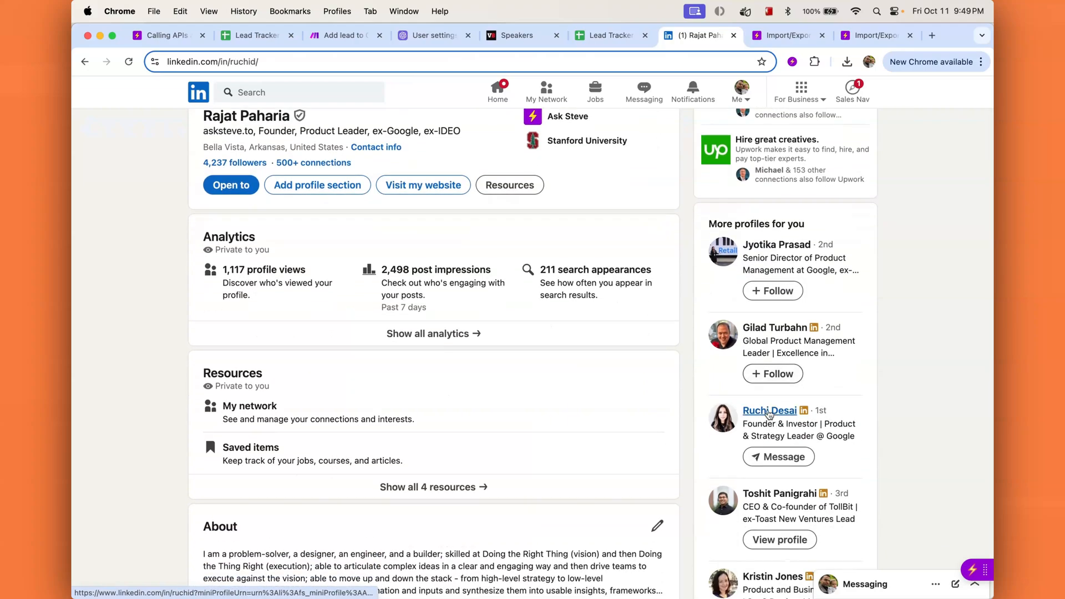
pyautogui.moveTo(203, 292); pyautogui.dragTo(492, 308)
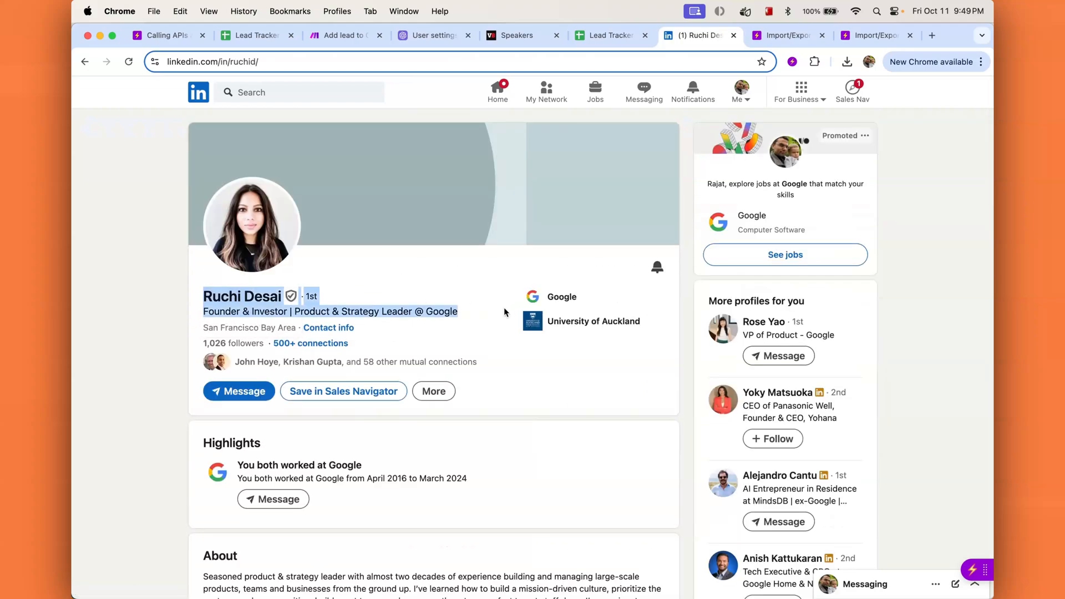
pyautogui.rightClick(286, 314)
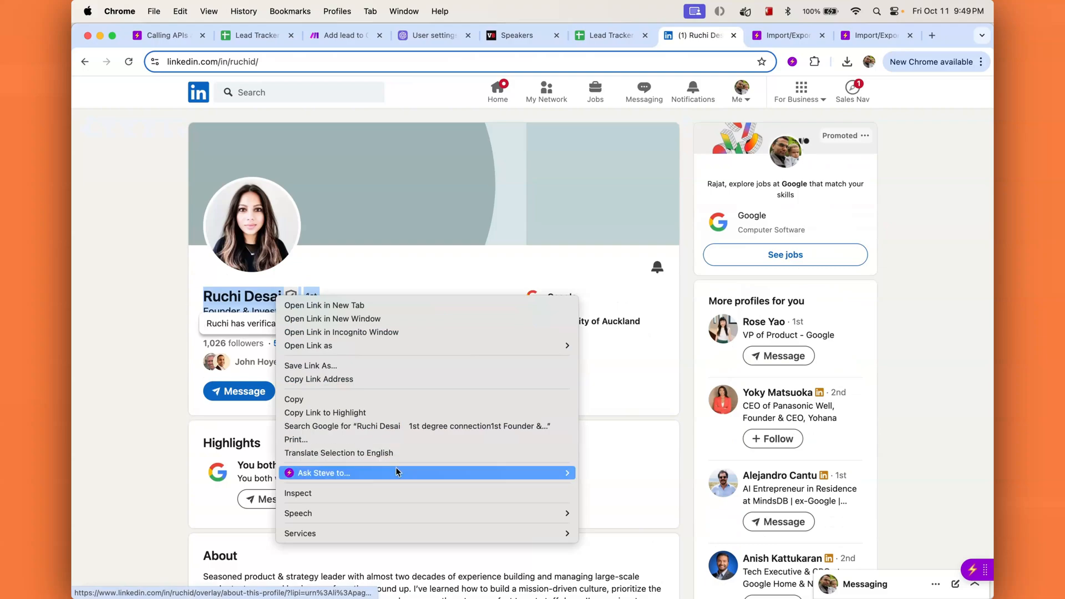
pyautogui.moveTo(397, 472)
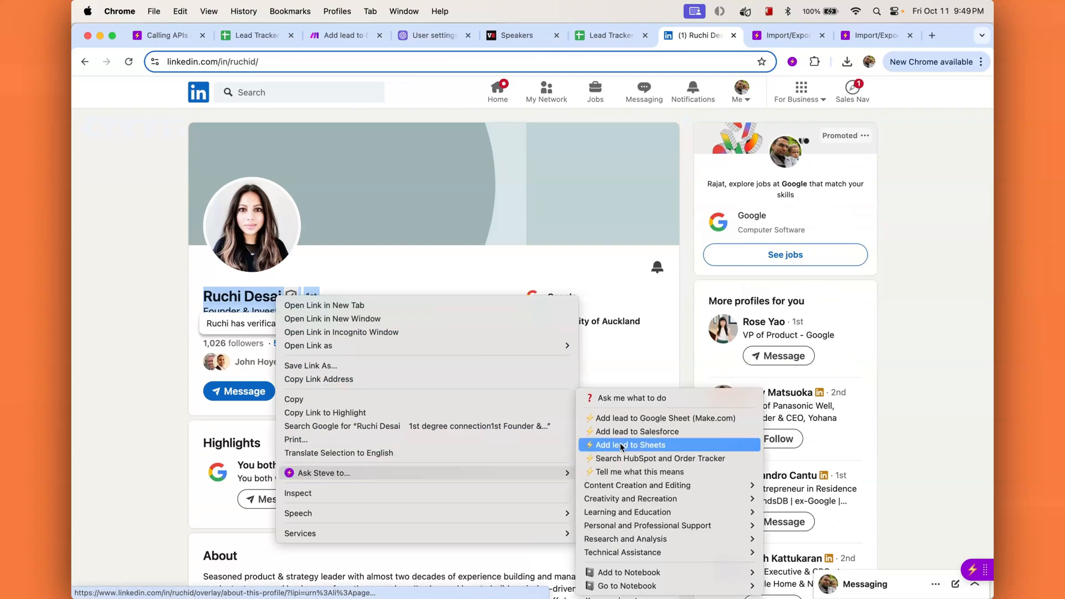
pyautogui.click(638, 420)
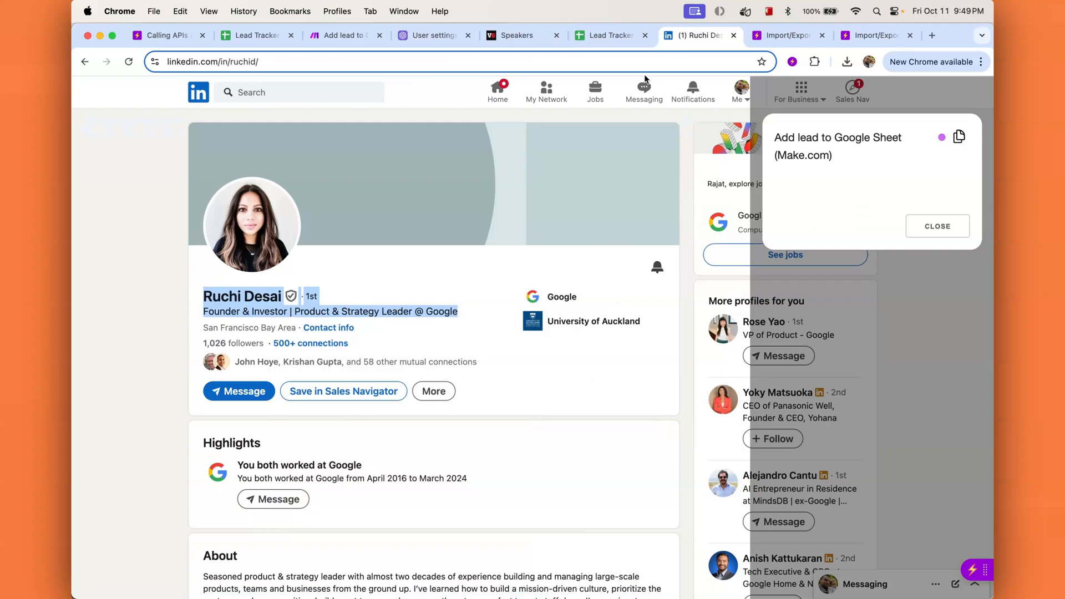
pyautogui.click(605, 39)
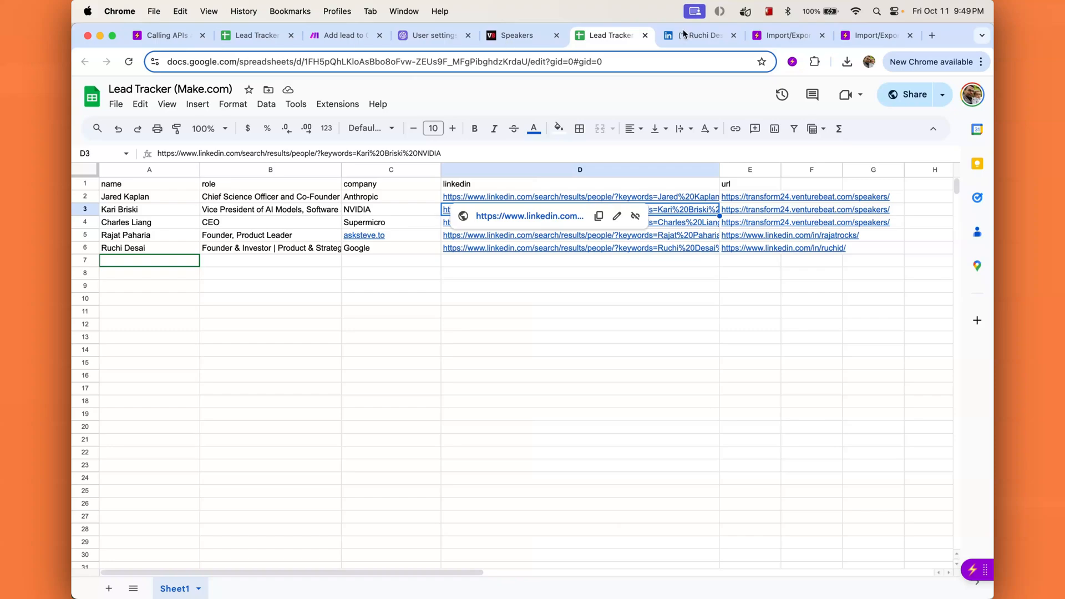
pyautogui.click(975, 569)
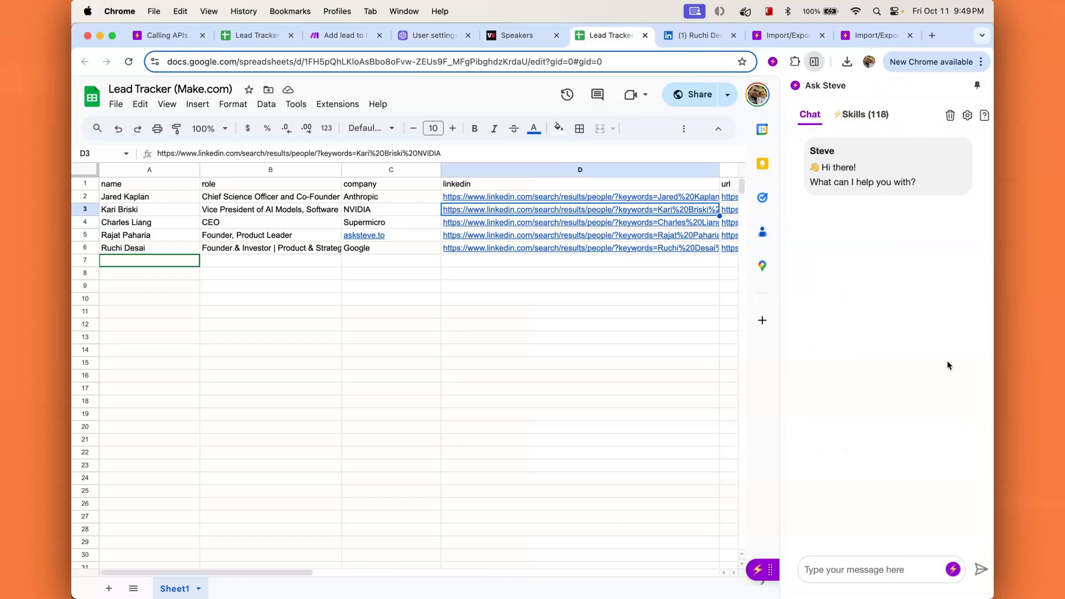
pyautogui.click(859, 116)
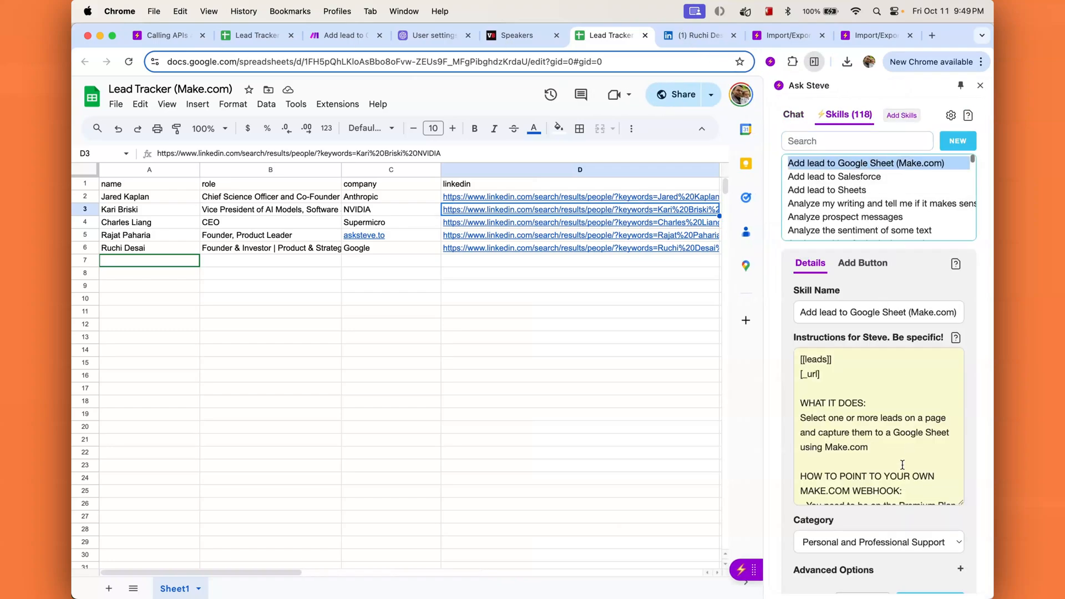
pyautogui.scroll(-2, 875, 539)
pyautogui.click(874, 530)
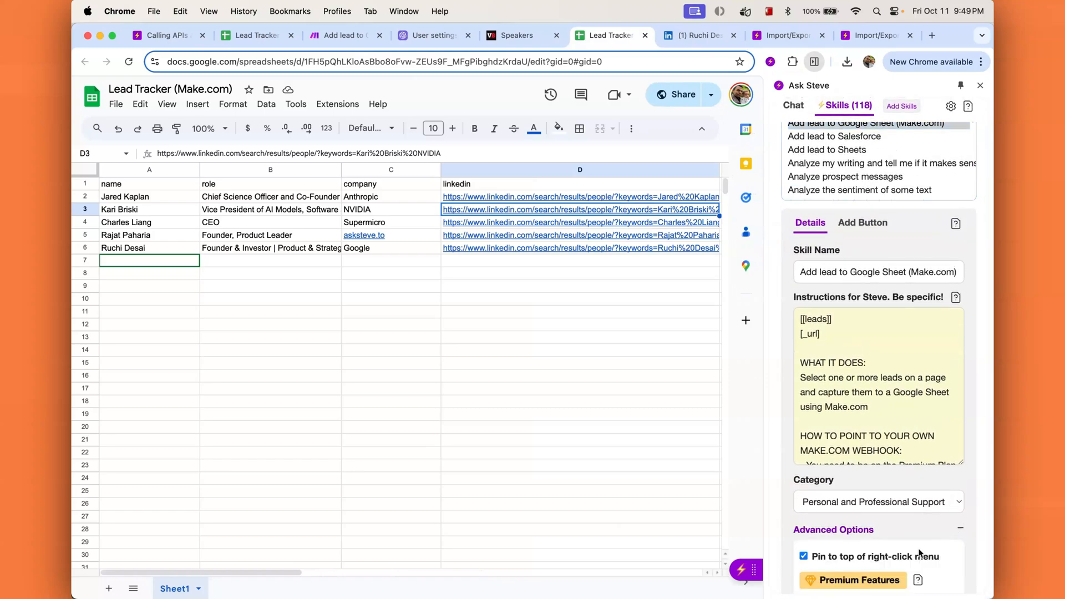
pyautogui.scroll(-4, 879, 546)
pyautogui.scroll(-1, 881, 550)
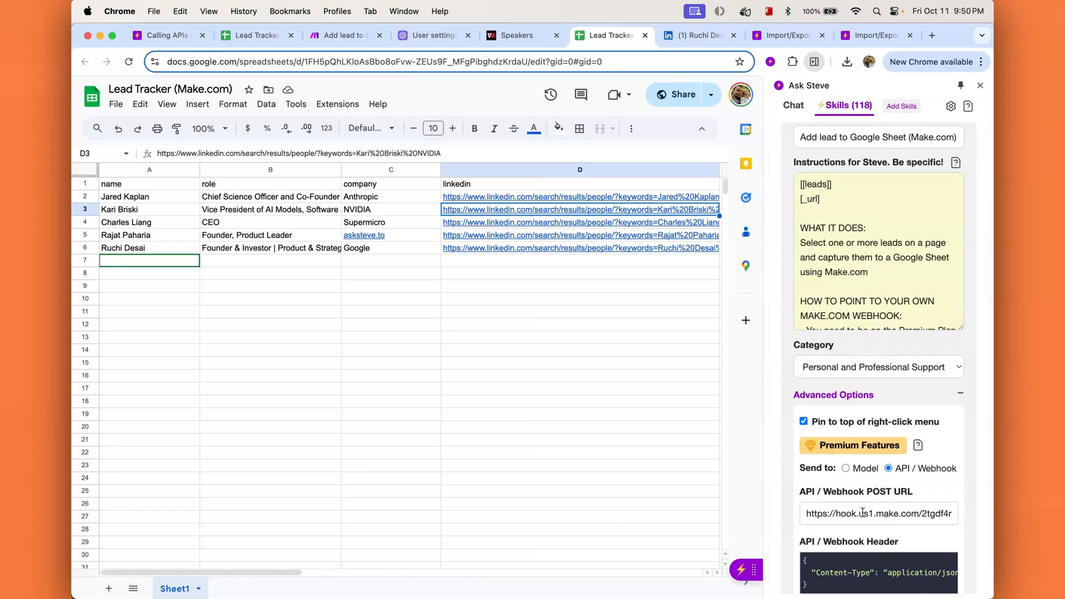
pyautogui.scroll(1, 881, 502)
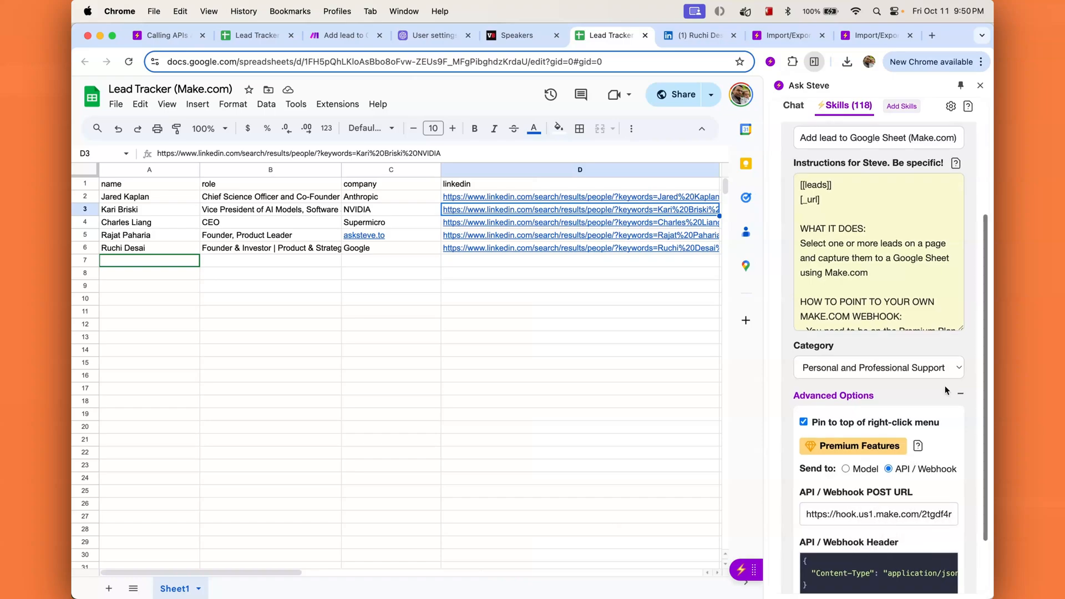
pyautogui.click(980, 87)
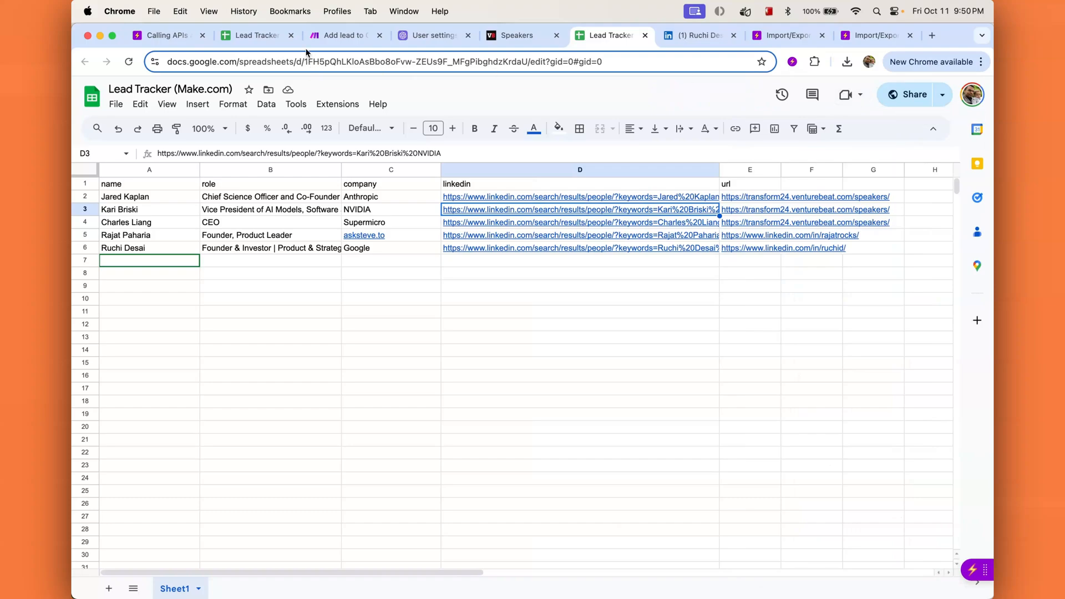
# Step: Add the missing 't' so the webhook response Body link reads 'Link to Sheet', and confirm
pyautogui.click(334, 35)
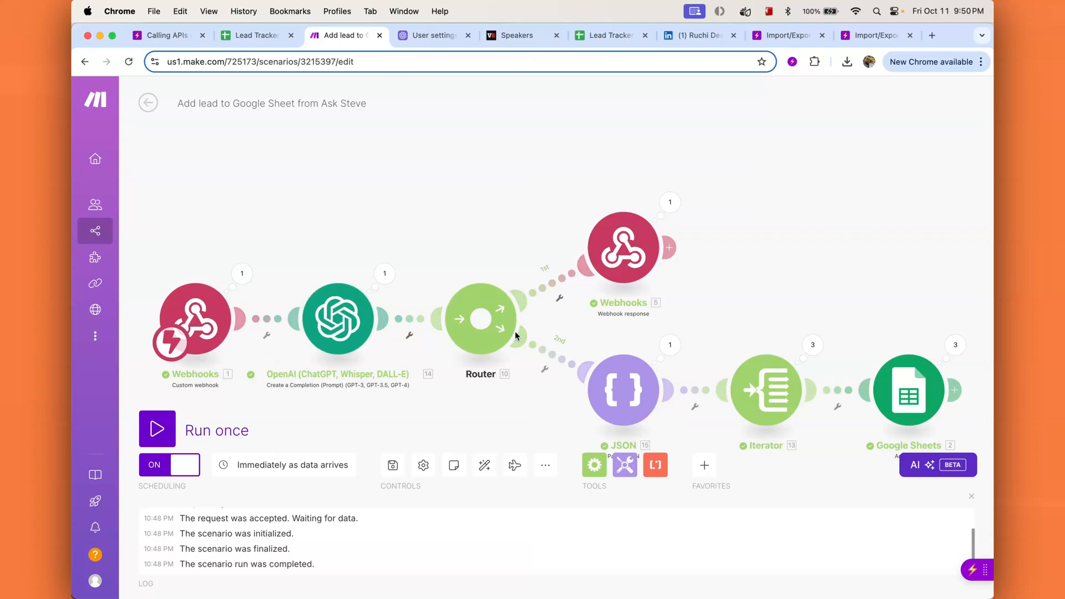
pyautogui.click(620, 259)
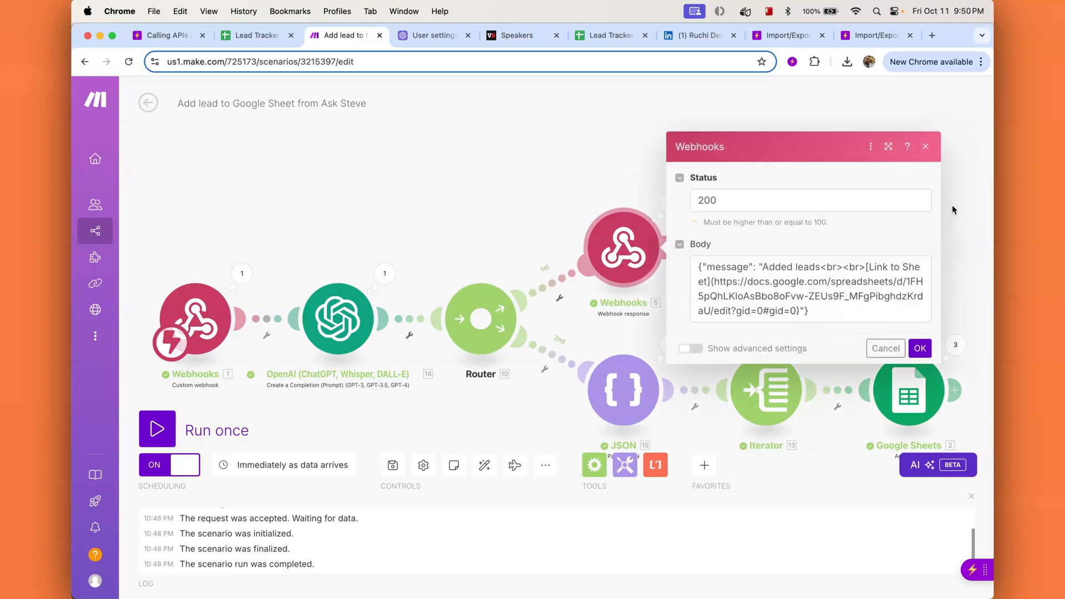
pyautogui.click(704, 283)
pyautogui.write('t!')
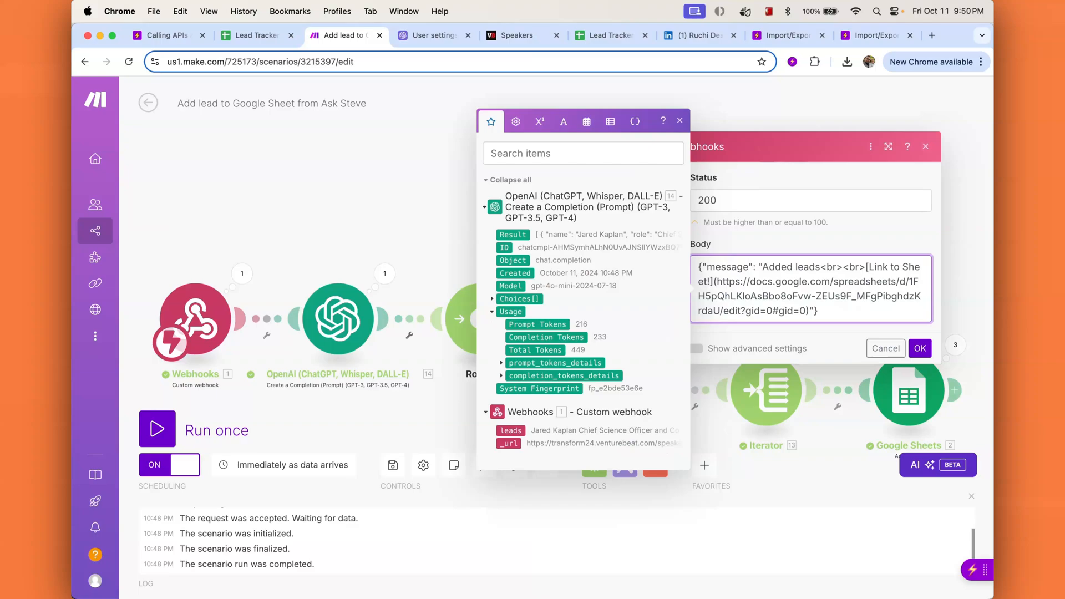
pyautogui.click(922, 352)
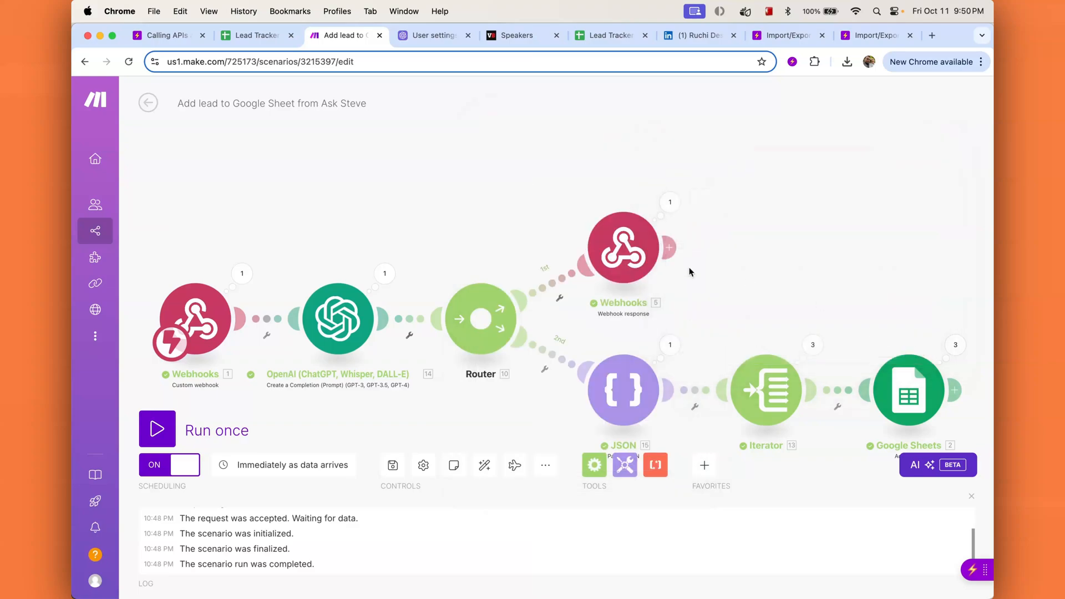
pyautogui.click(912, 399)
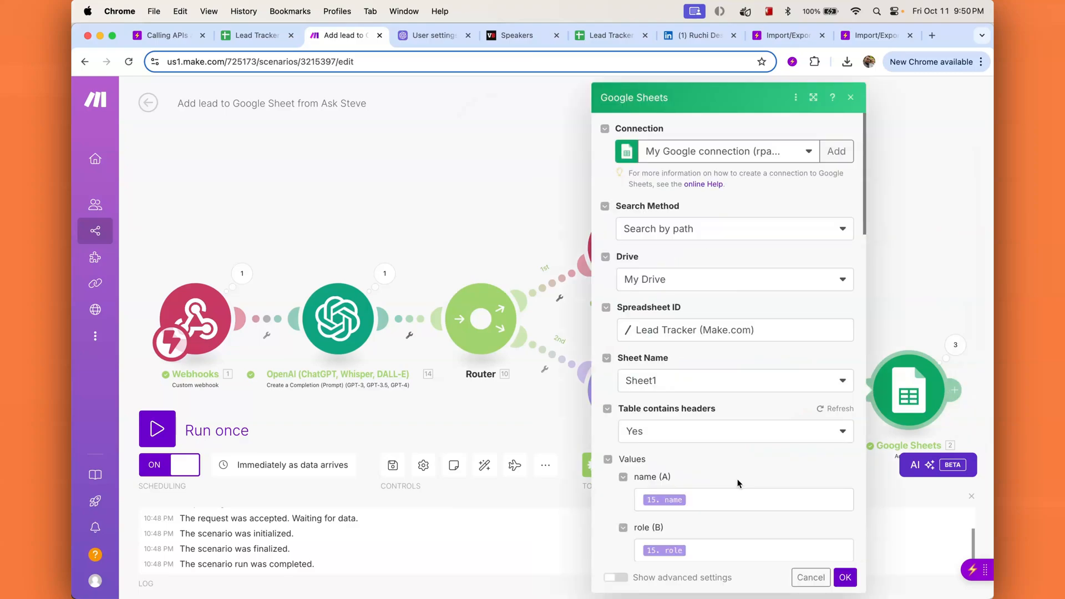
pyautogui.scroll(-3, 737, 483)
pyautogui.scroll(-4, 738, 479)
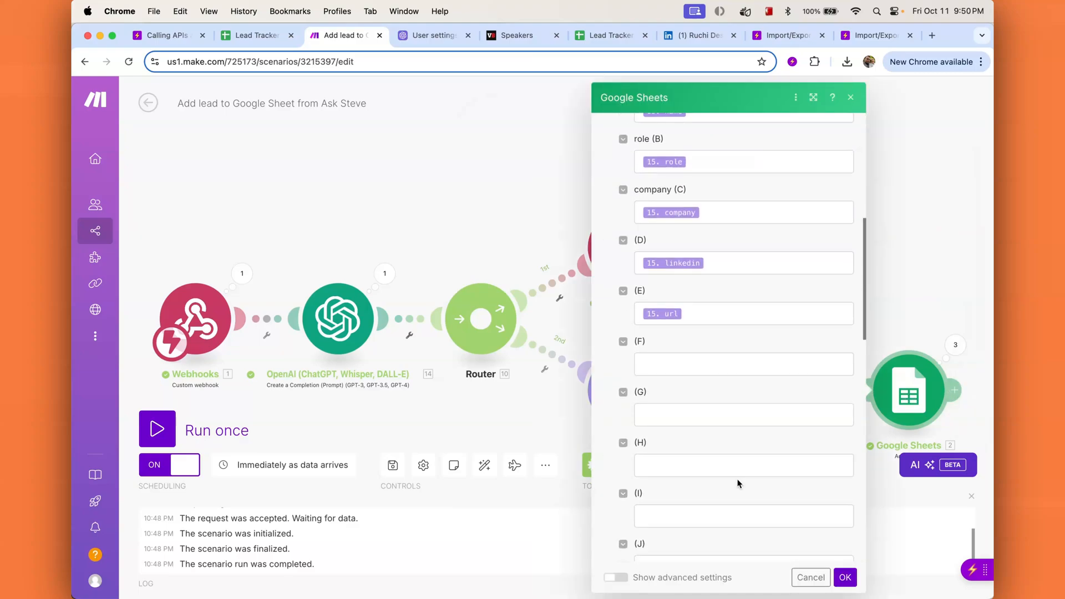
pyautogui.scroll(2, 707, 336)
pyautogui.scroll(10, 680, 331)
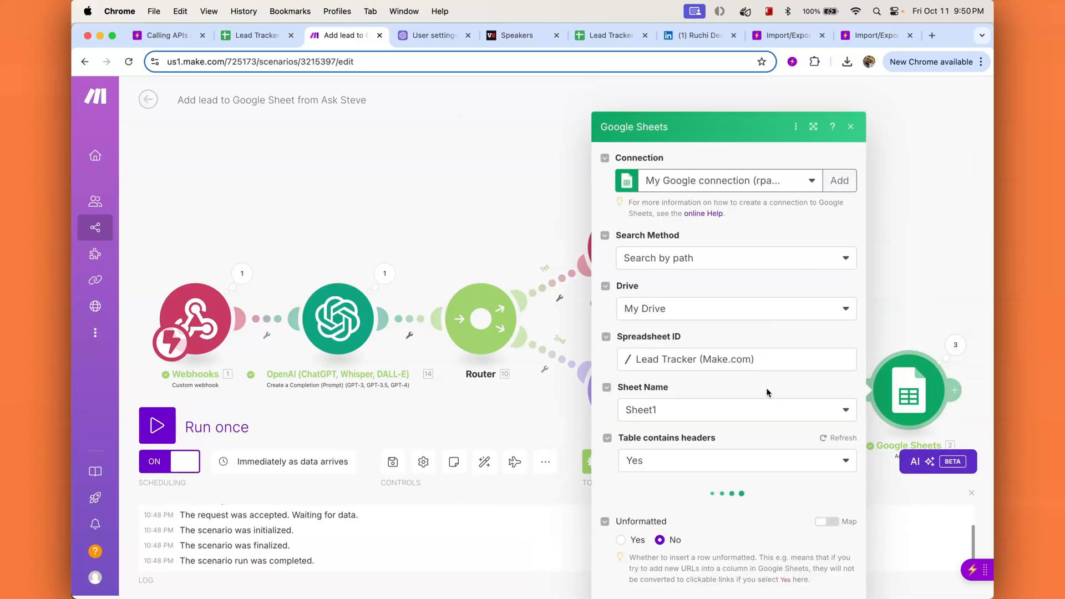
pyautogui.scroll(-8, 778, 452)
pyautogui.scroll(3, 778, 452)
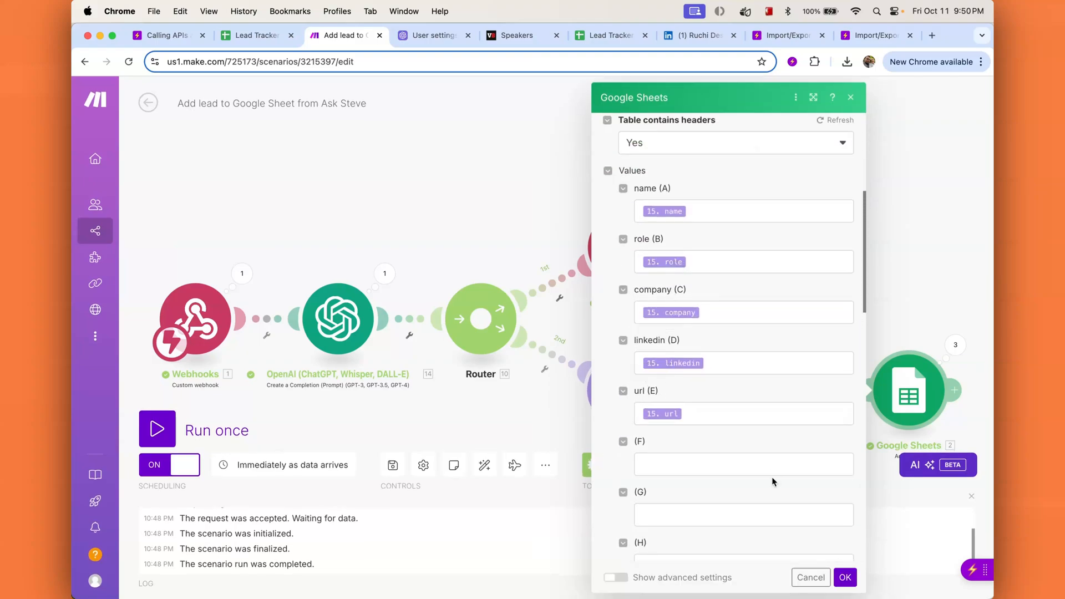
pyautogui.click(842, 574)
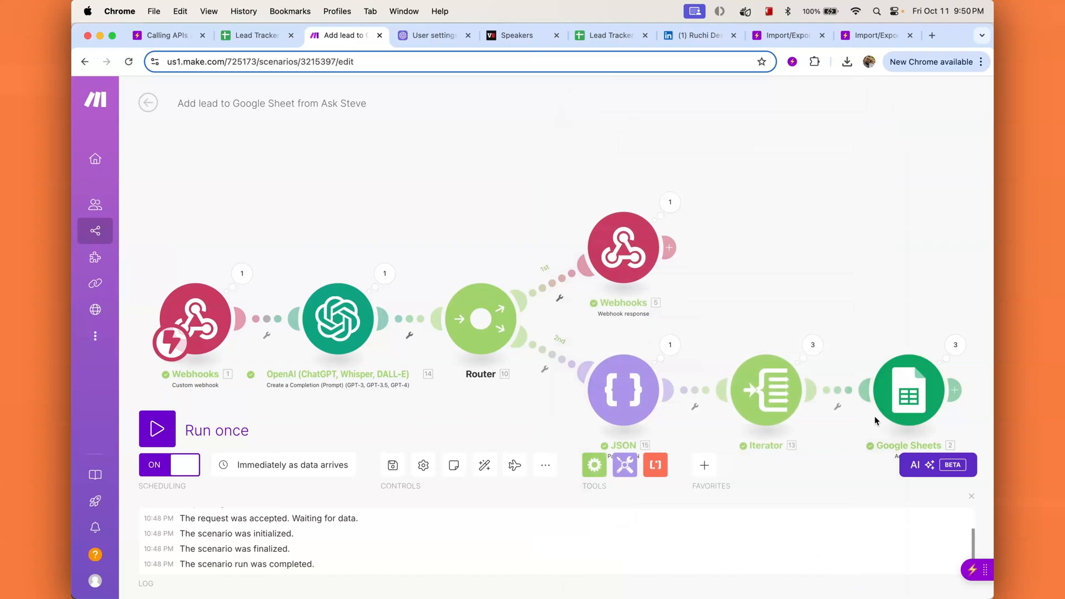